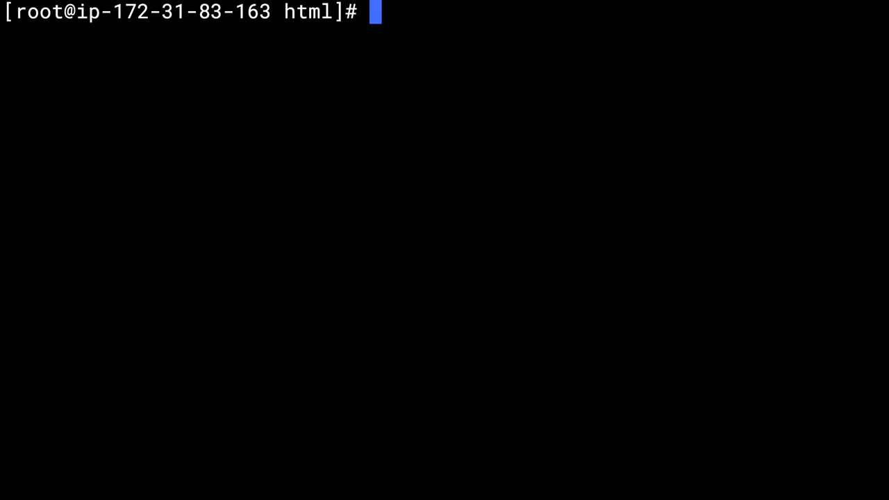
Change into /etc and open the crontab file in nano.
key("Return")
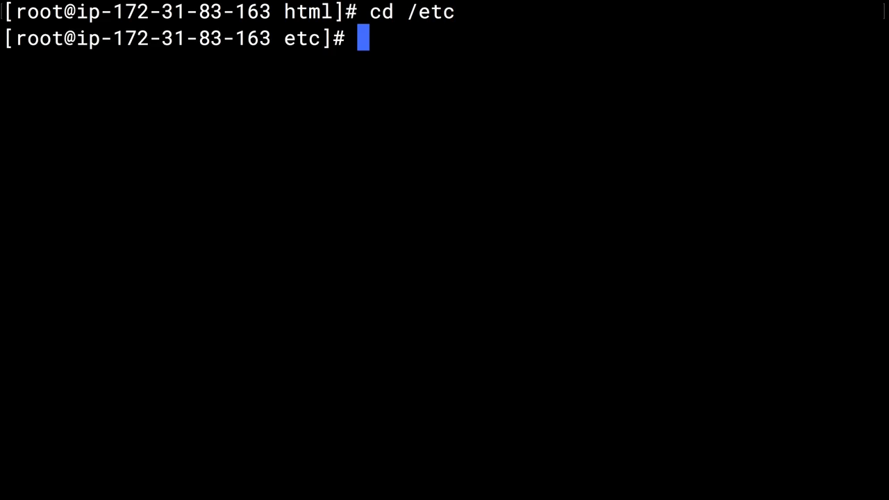
type("nan")
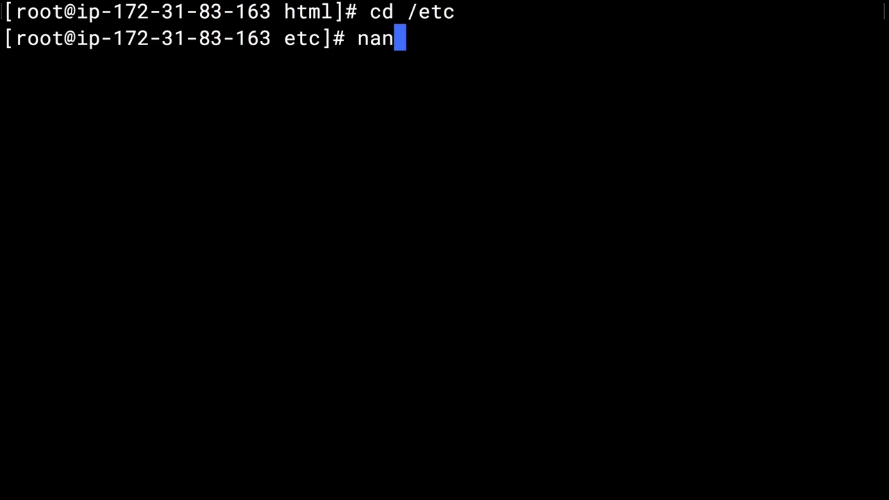
type("o crontab")
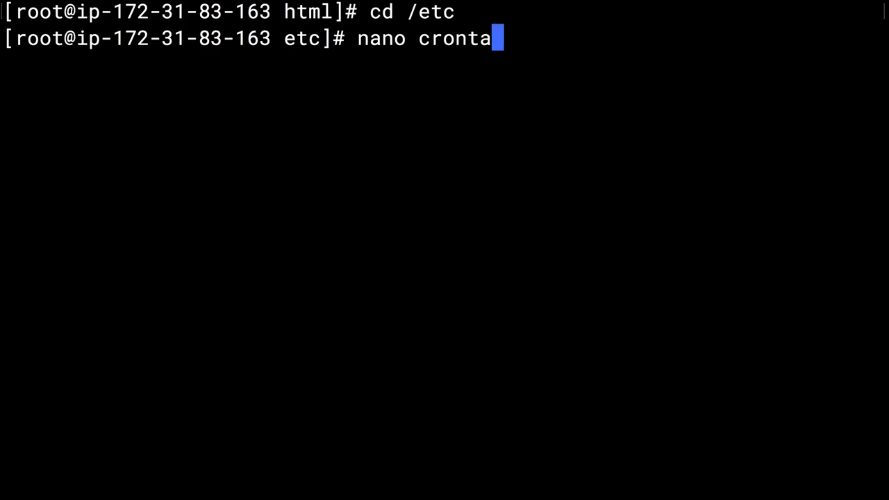
key("Return")
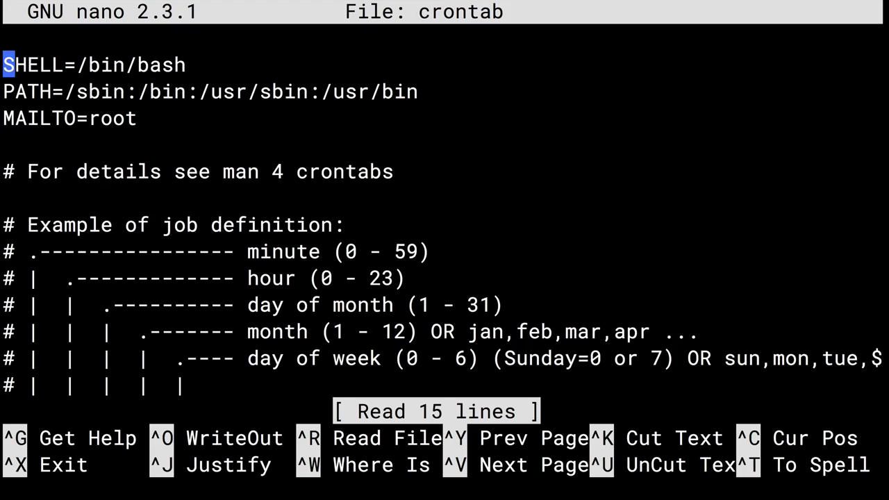
Move the cursor down to the blank line below the job-definition comments.
key("Down")
key("Down")
key("Down")
key("Down")
key("Down")
key("Down")
key("Down")
key("Down")
key("Down")
key("Down")
key("Down")
key("Down")
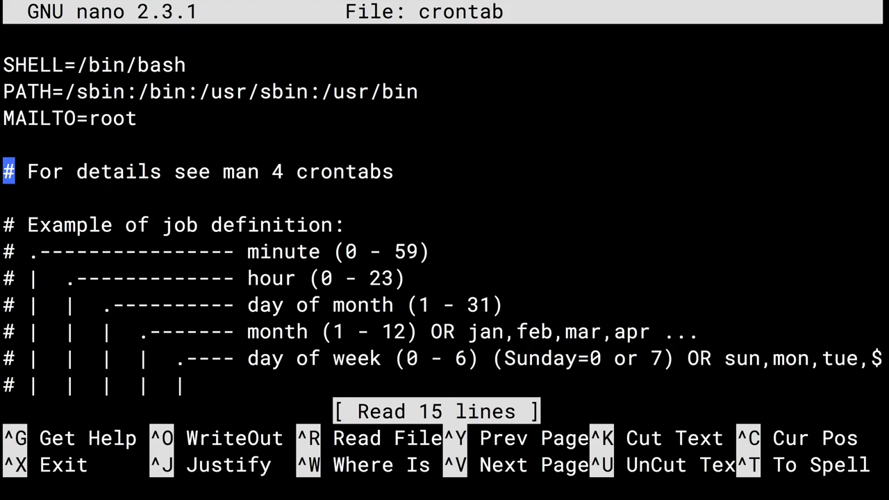
key("Down")
key("Down")
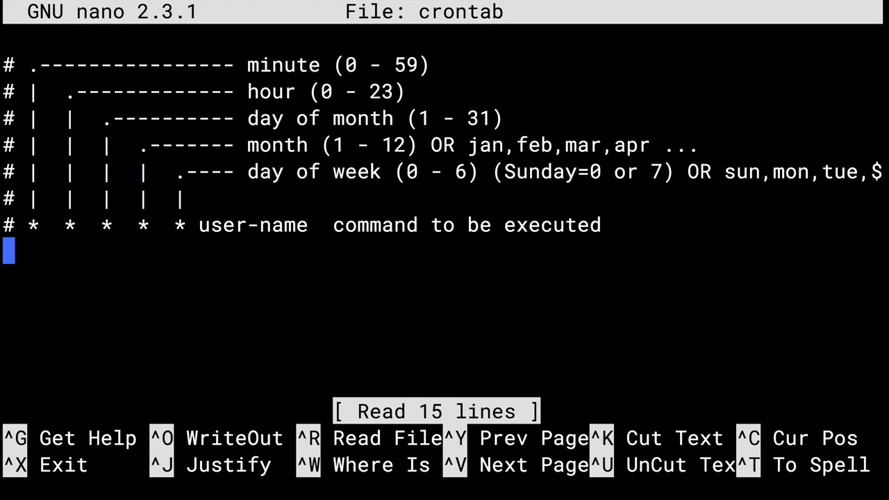
Type the cron entry '*/1 * * * * root aws s3 sync --delete s3://acloudguruwordpresscode-rjk'.
type("*")
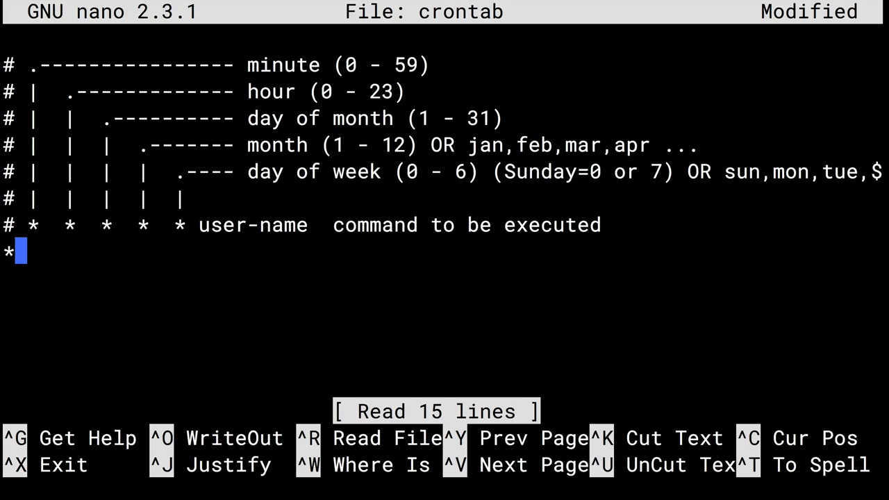
type("/")
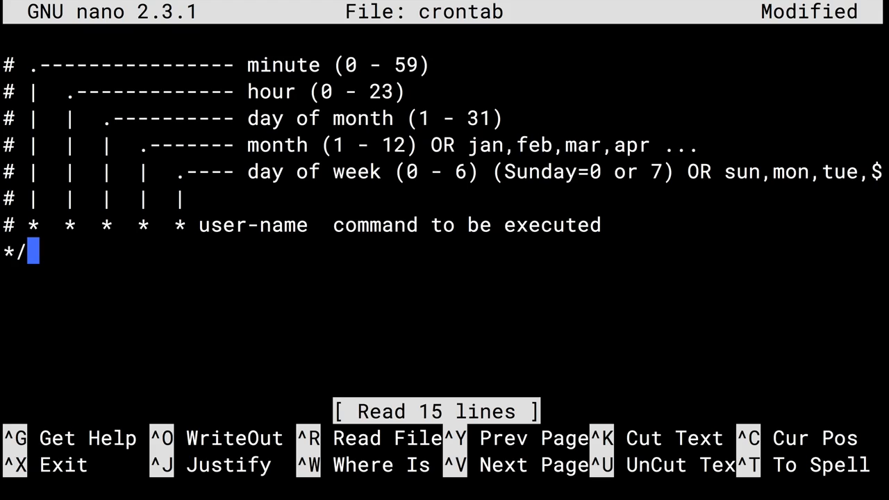
type("1")
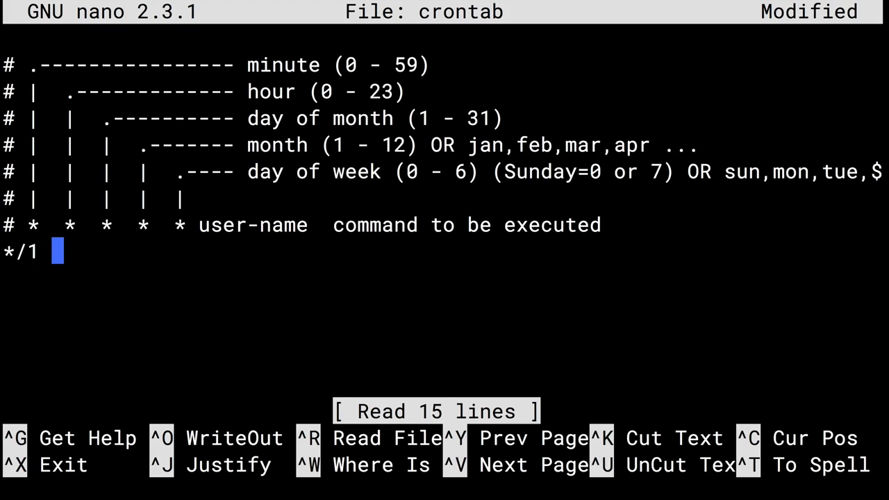
type(" * ")
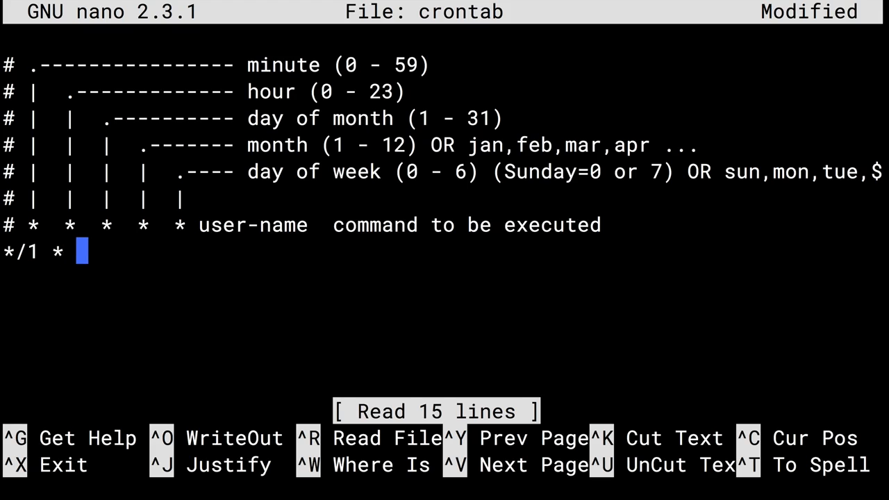
type("* *")
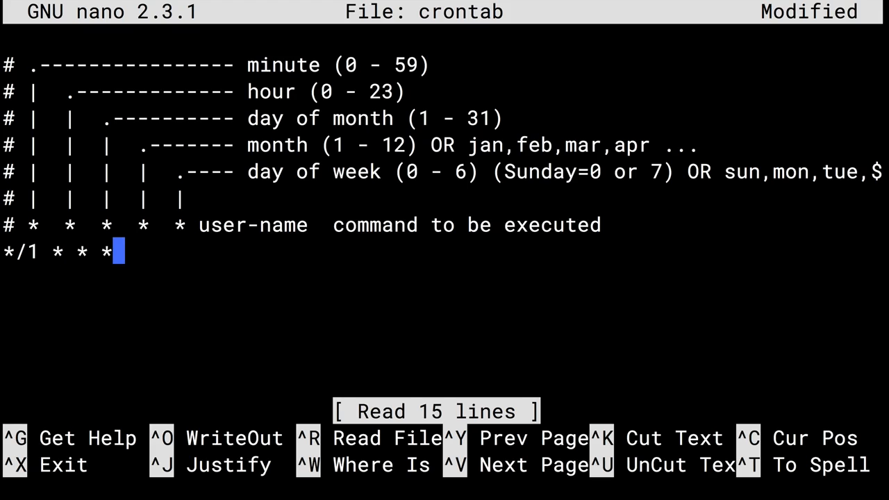
type(" *")
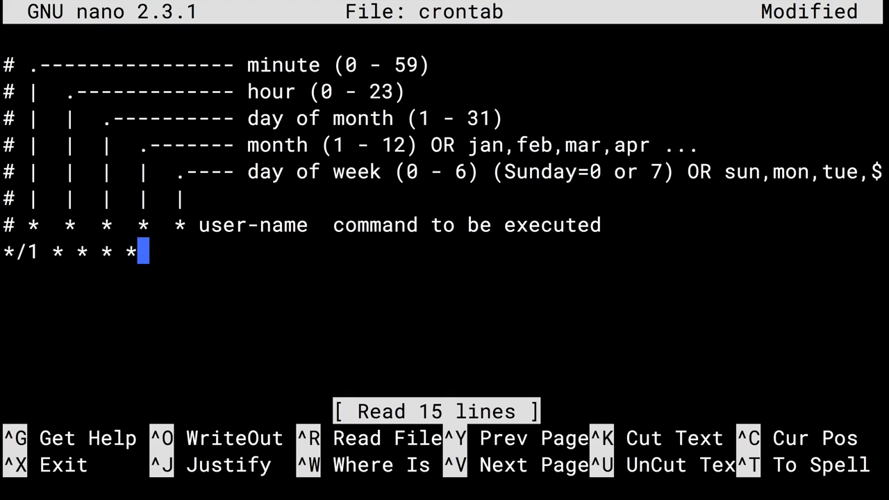
type(" root")
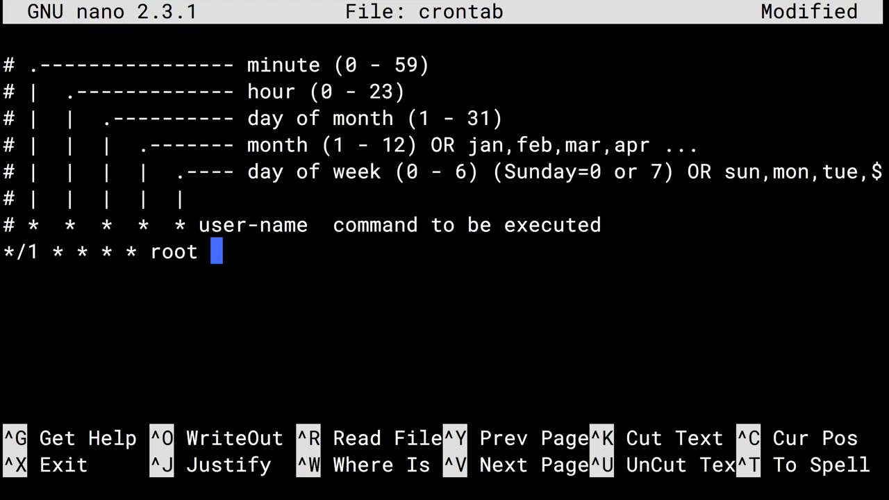
type(" aws s3")
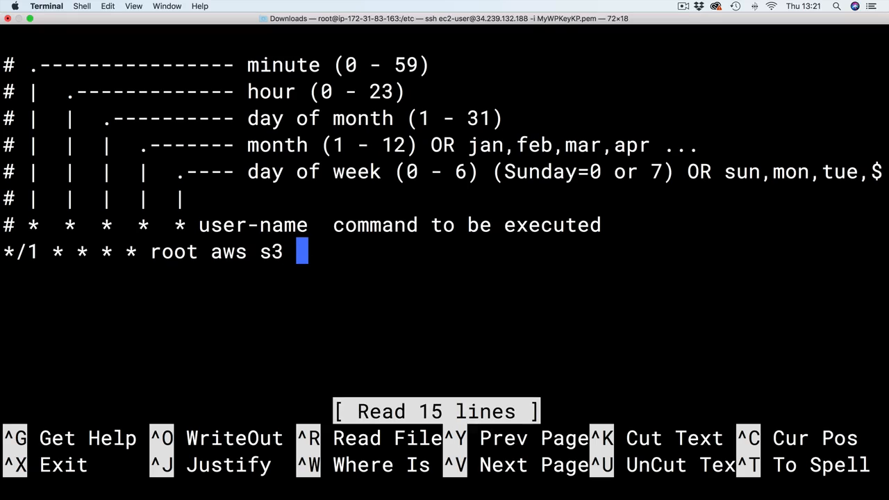
type("sync")
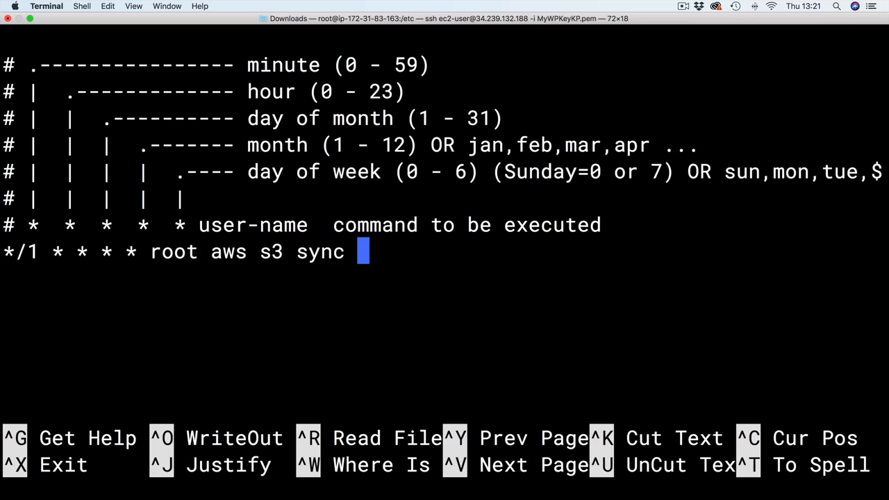
type("--delete")
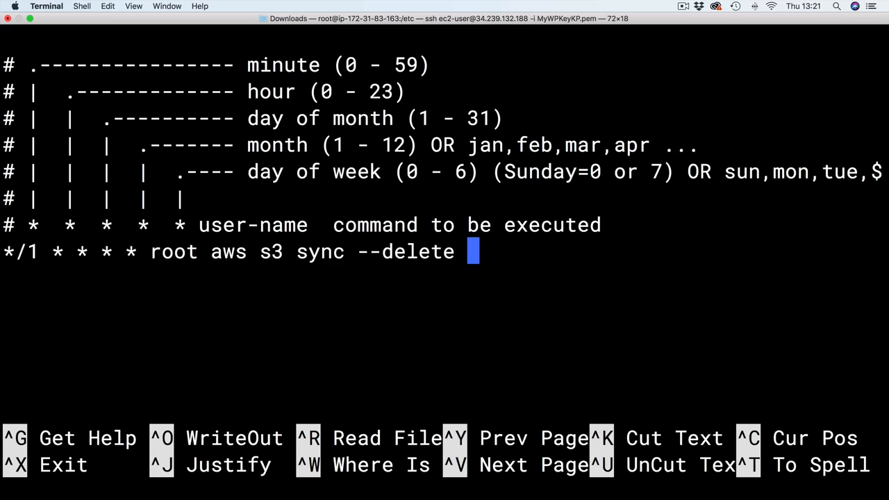
type(" s3://")
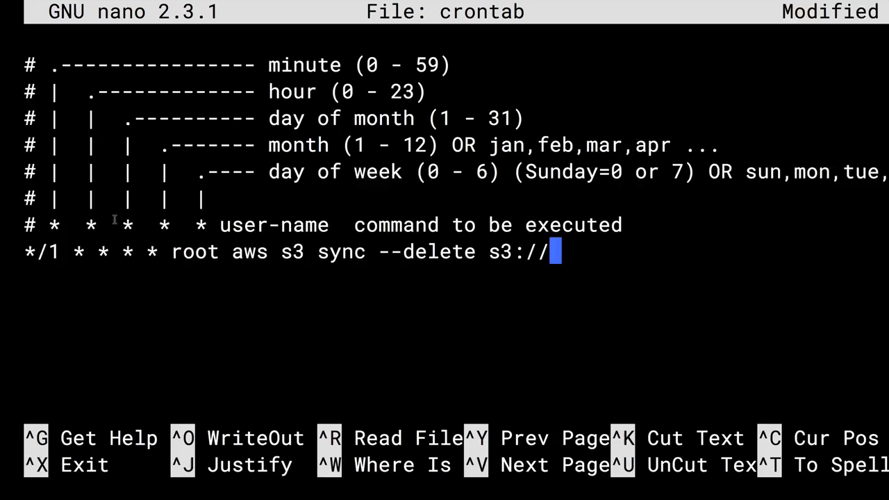
type("acloudguruwordpresscode-rjk")
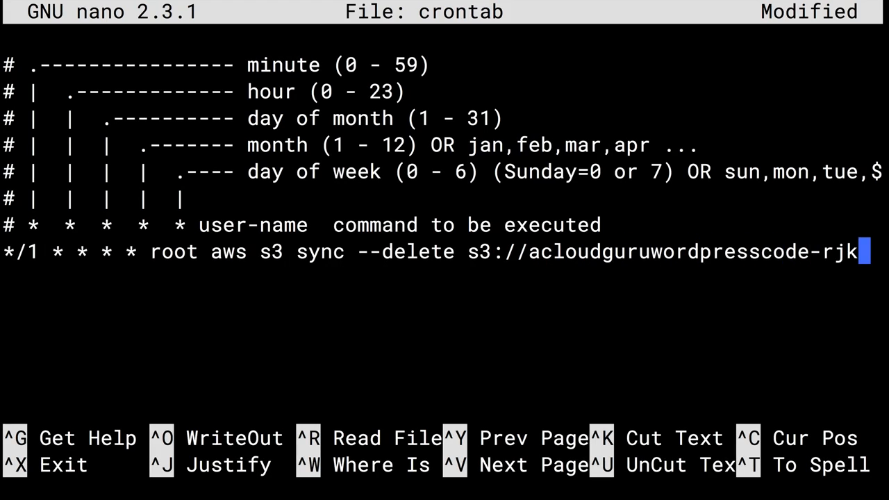
type(" .")
Complete the sync line with destination /var/www/html, fixing typos, and exit nano to save.
key("BackSpace")
type("/var/www/htmk")
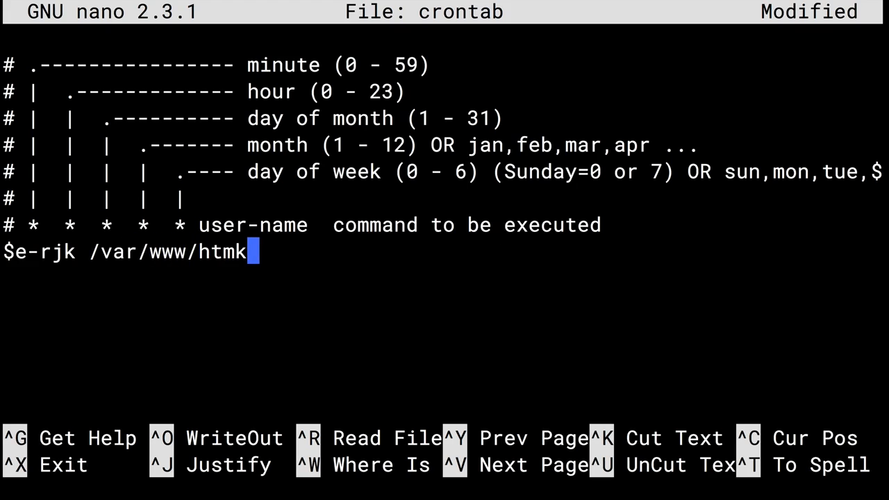
key("BackSpace")
type("l")
key("Return")
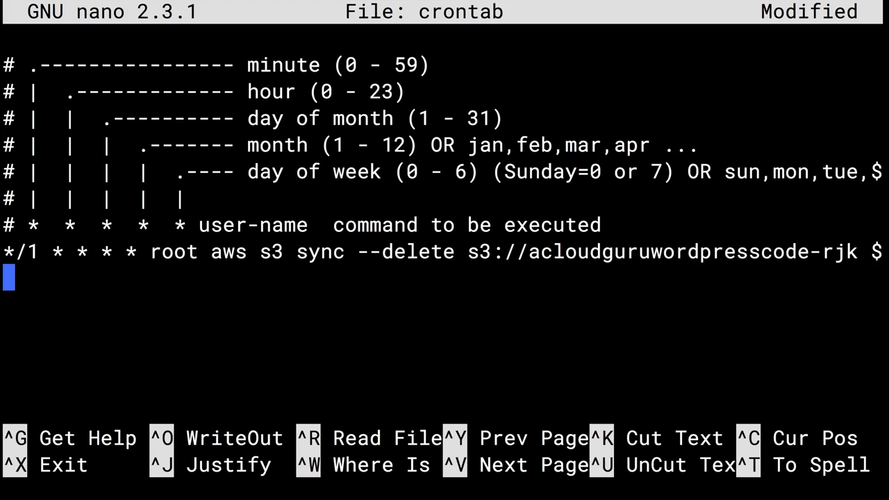
key("ctrl+x")
Save /etc/crontab and open the acloudguruwordpresscode-rjk bucket in S3.
key("y")
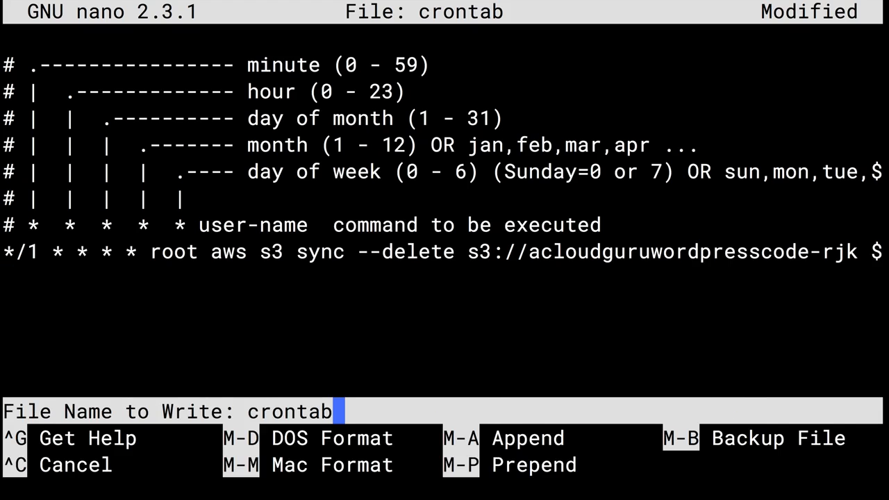
key("Return")
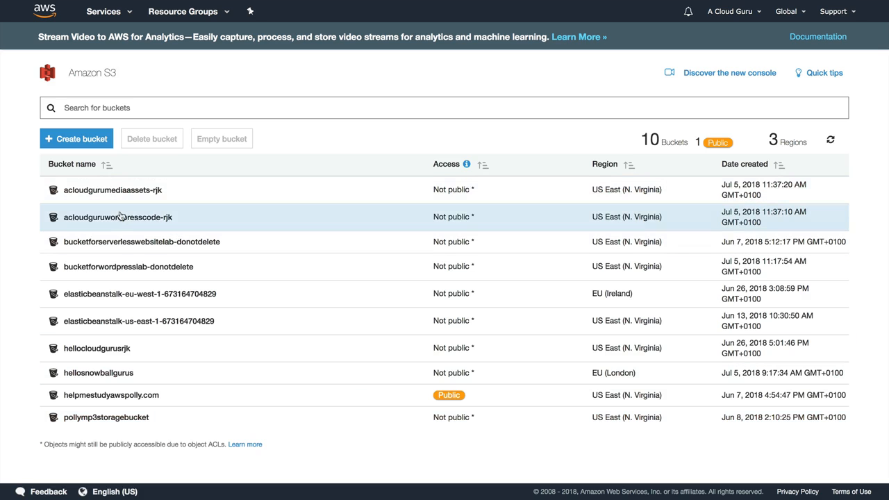
left_click(119, 218)
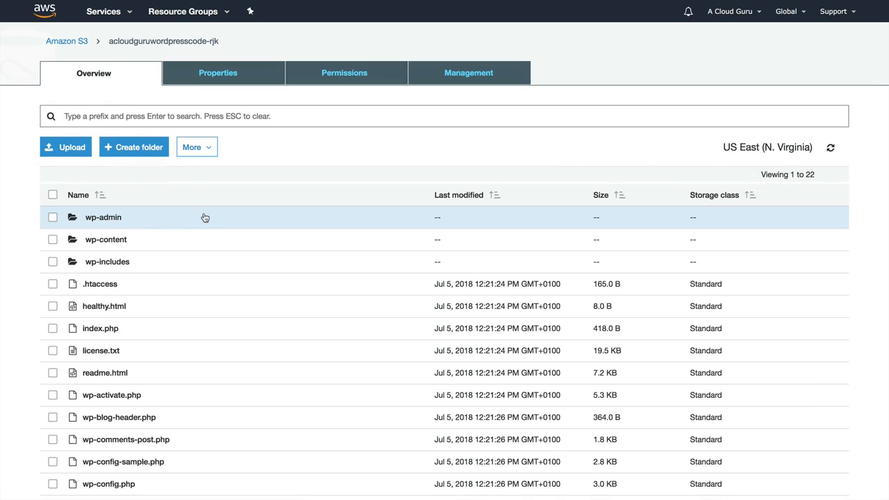
Browse into wp-content/uploads, then return to the bucket's top level.
left_click(105, 240)
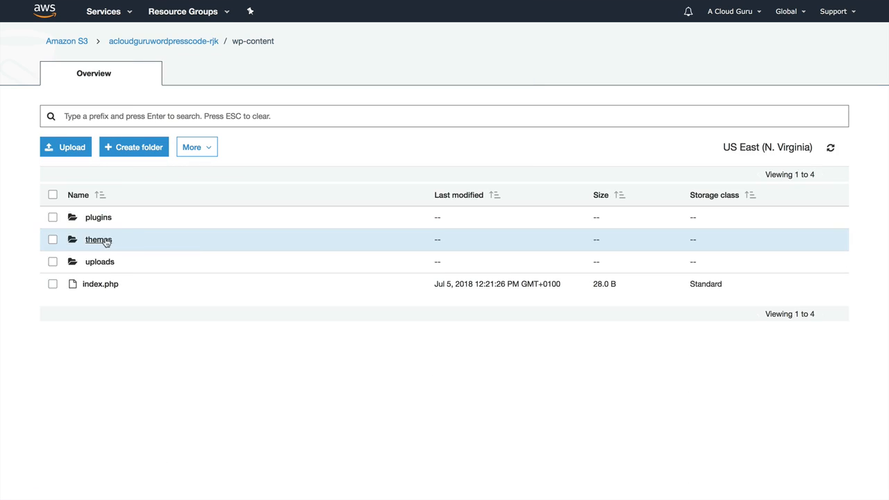
left_click(105, 263)
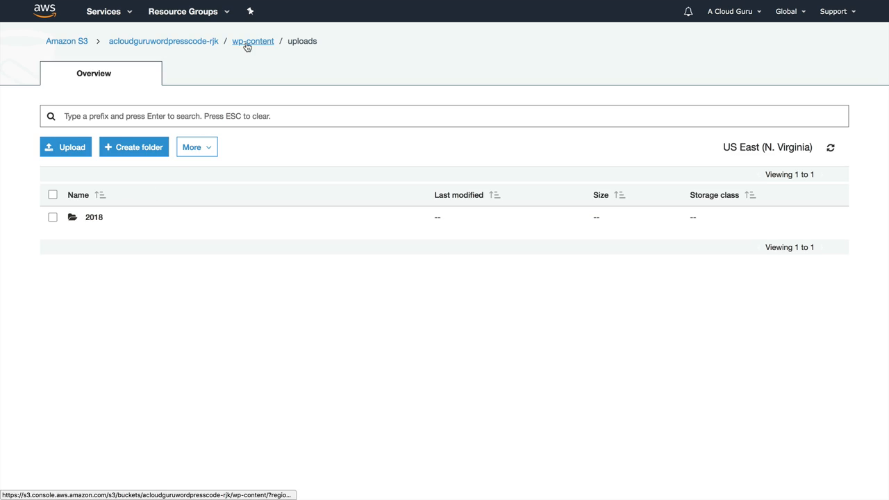
left_click(188, 43)
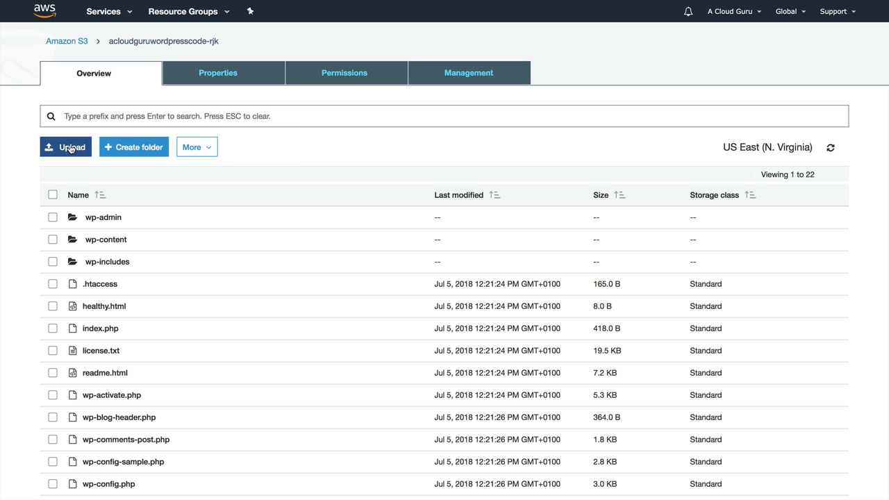
Upload hellocloudgurus.txt from Downloads into the bucket root.
left_click(69, 154)
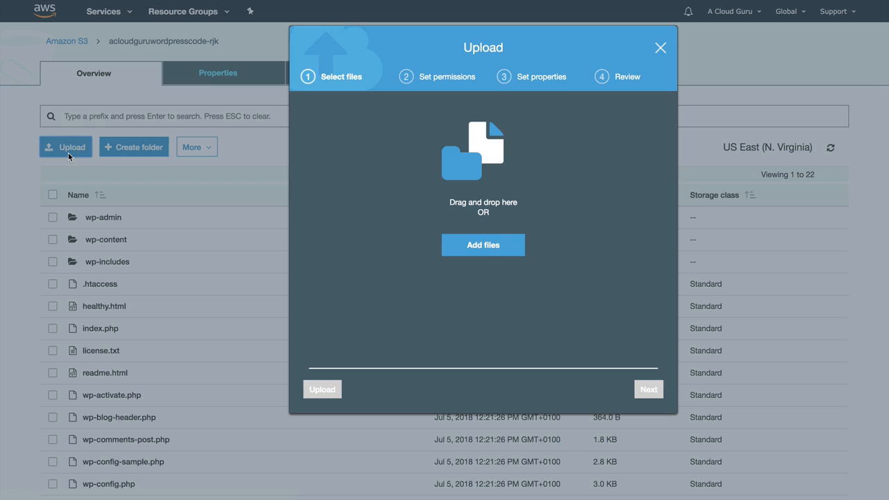
left_click(478, 249)
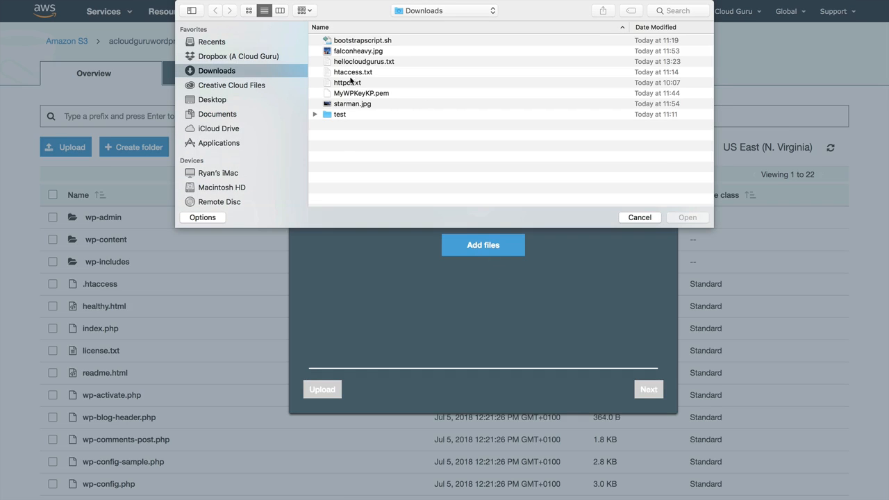
left_click(355, 62)
left_click(691, 218)
left_click(325, 389)
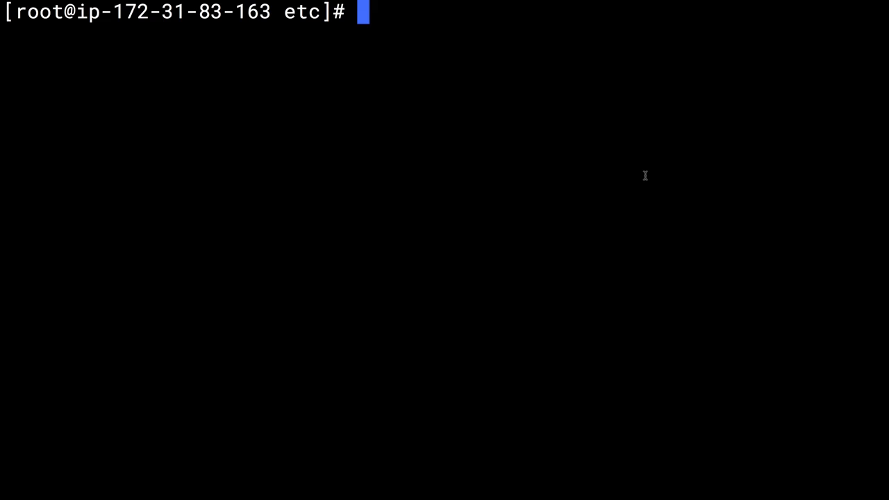
Change into /var/www/html and list the WordPress web root files.
type("cd /e")
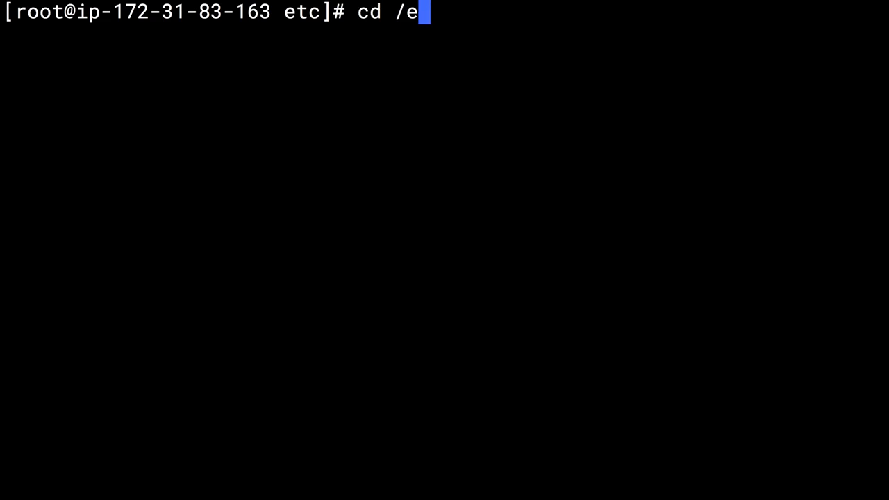
key("BackSpace")
type("w")
key("BackSpace")
type("var")
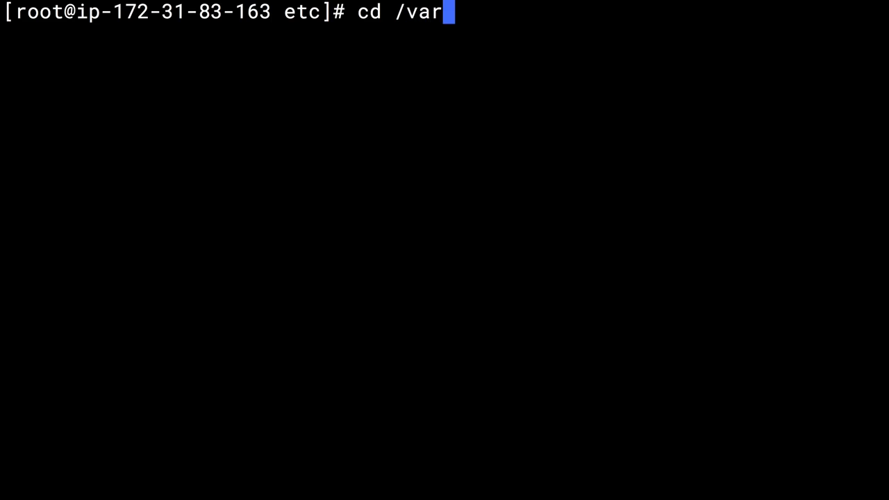
type("/www/html")
key("Return")
type("ls")
key("Return")
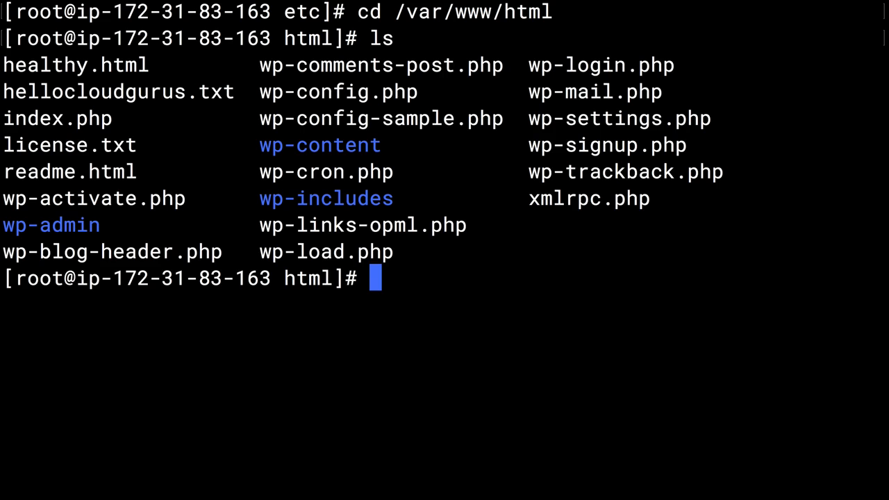
Print hellocloudgurus.txt with cat, showing 'Hello Cloud Gurus'.
type("ca")
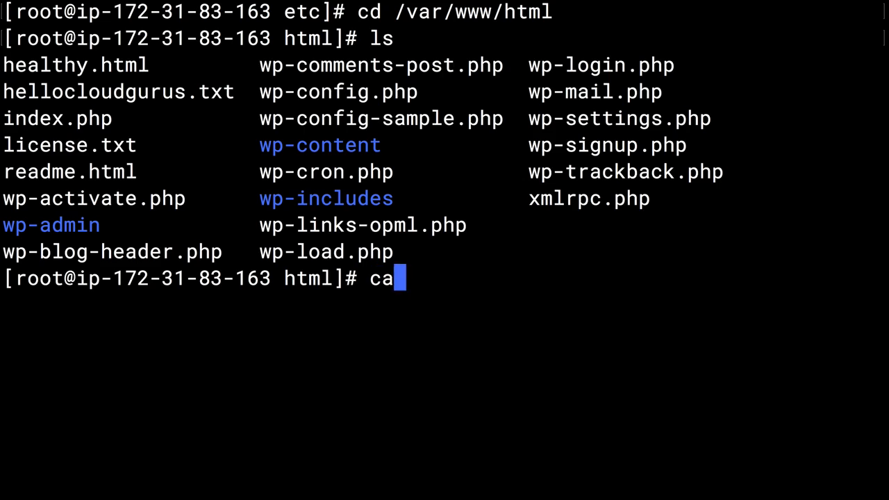
type("t helloclo")
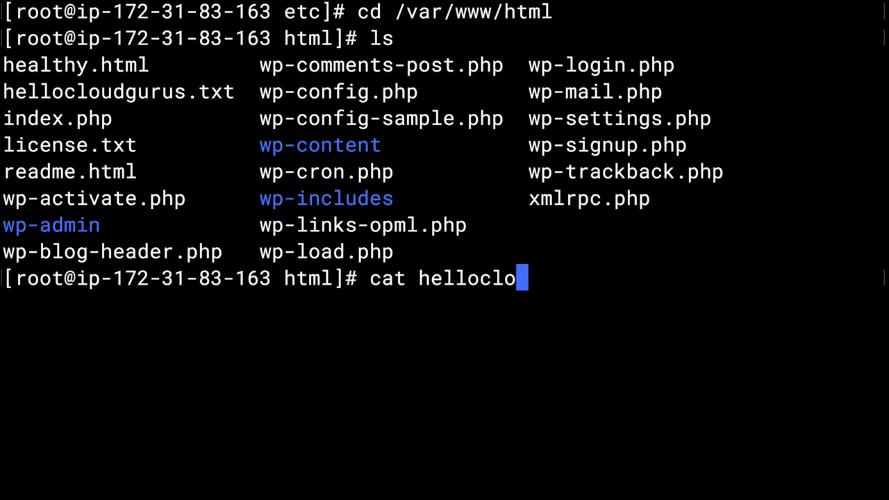
key("Tab")
key("Return")
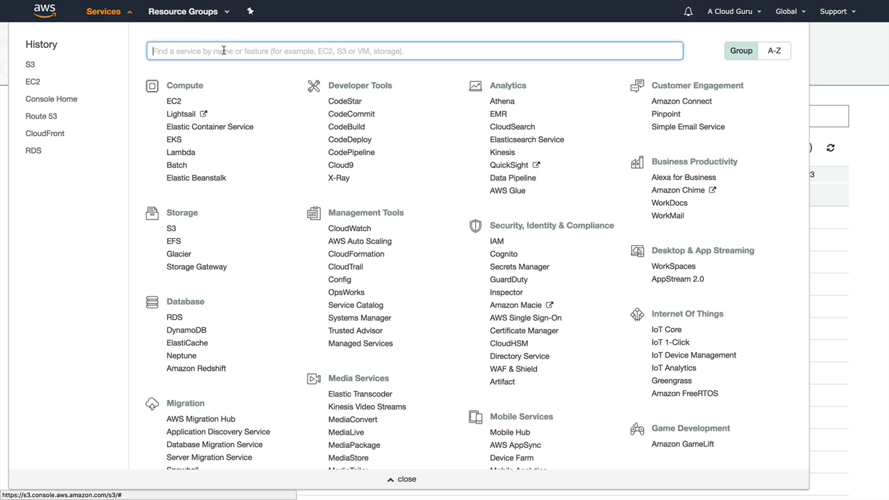
Go to EC2 running instances and start Create Image for the WordPress instance.
left_click(174, 102)
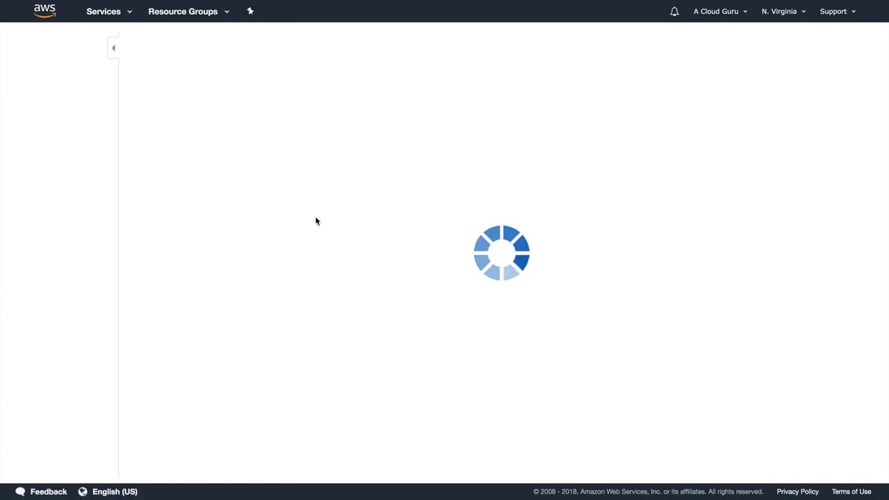
left_click(183, 75)
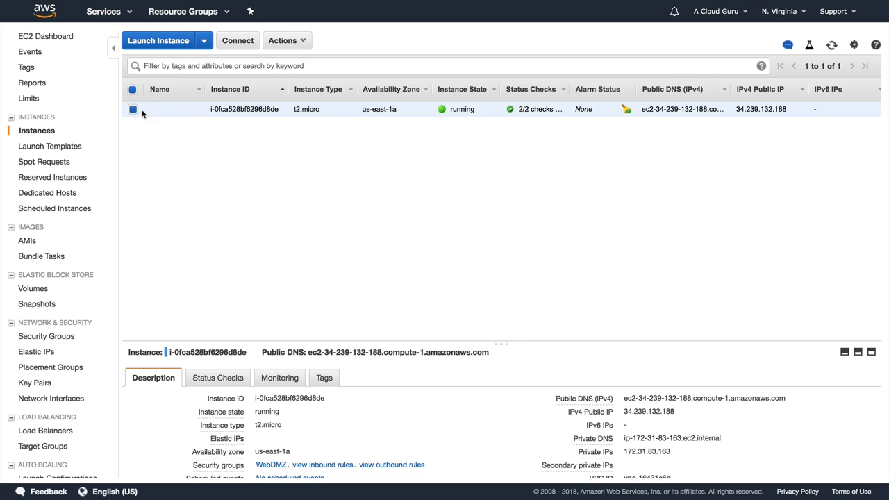
left_click(281, 40)
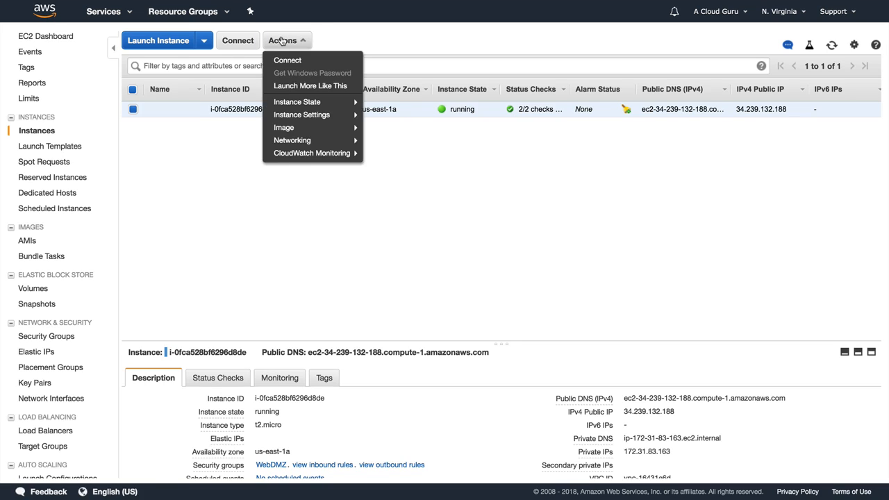
mouse_move(311, 127)
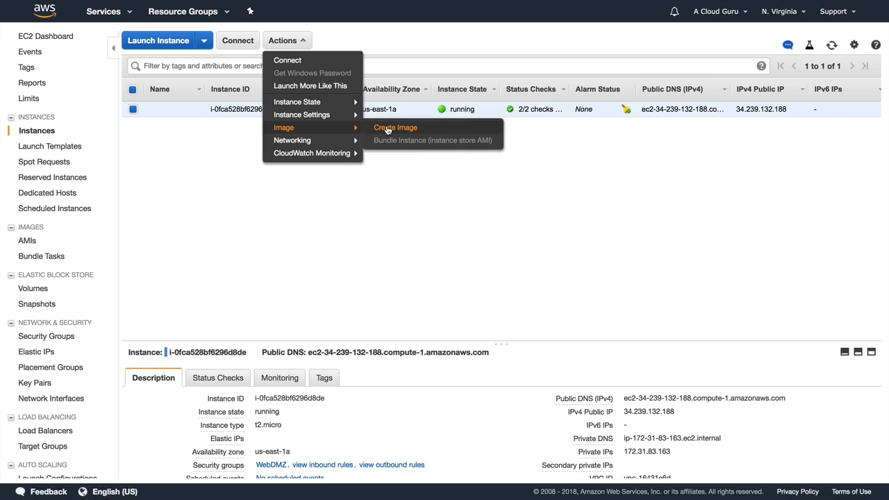
left_click(387, 130)
Name the image MyWPGoldenImage, describe it 'Golden Image For Word Press', and create it.
left_click(347, 163)
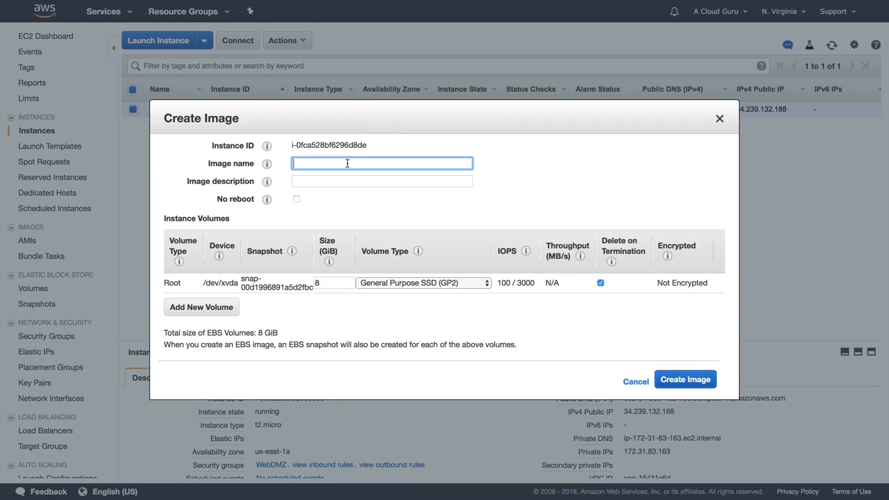
type("MyWPGoldenImage")
key("Tab")
type("Gol")
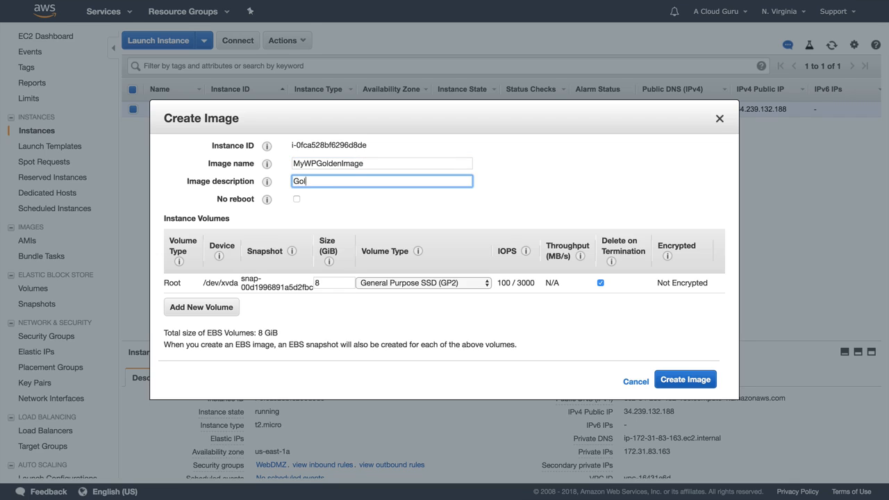
type("den Image For Word Press")
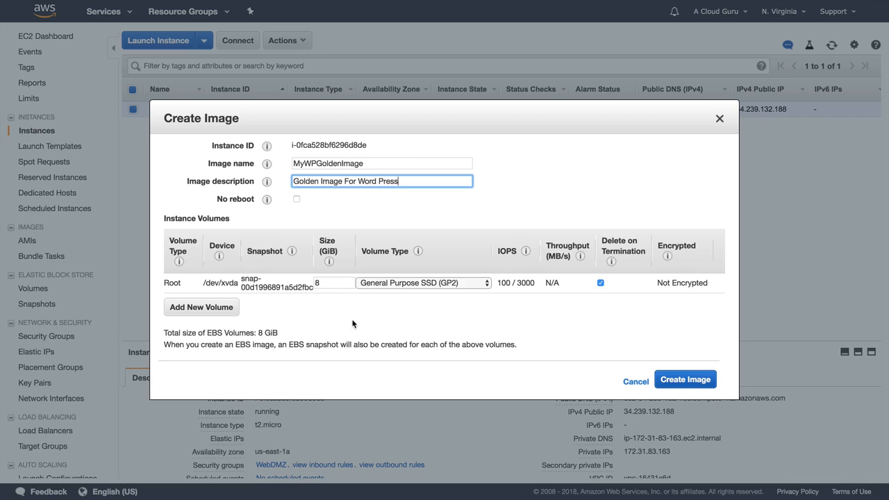
left_click(681, 380)
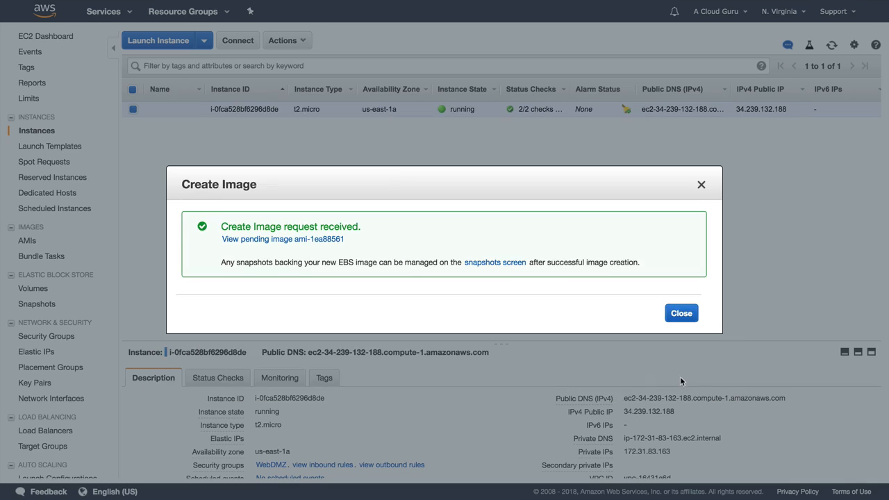
left_click(681, 313)
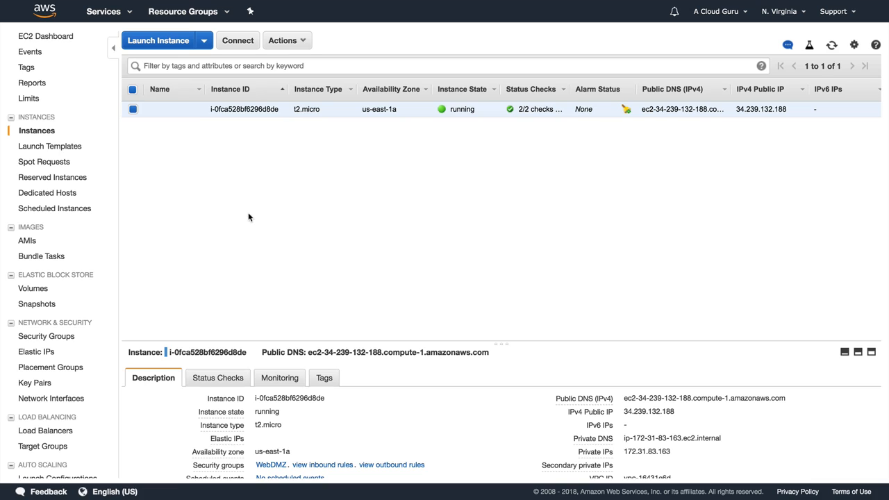
Show the EC2 AMIs list to confirm MyWPGoldenImage (ami-1ea88561) is available.
left_click(26, 241)
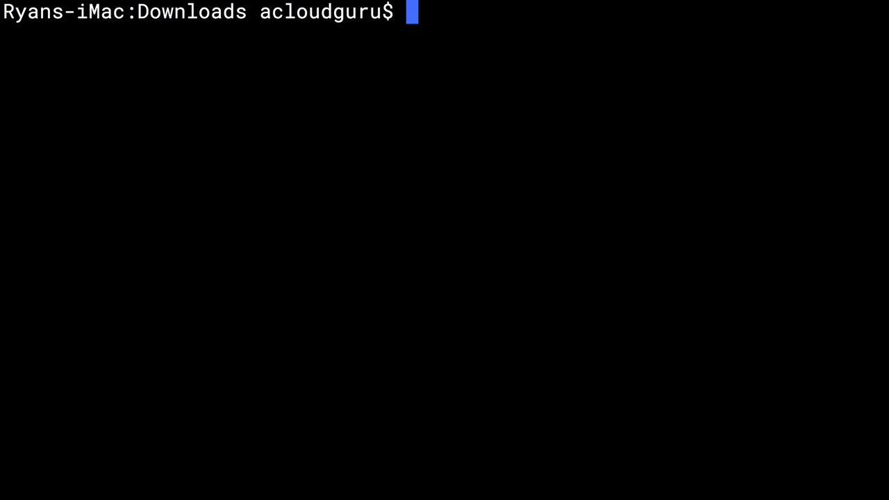
Reconnect to the instance over SSH, switch to root with sudo su, and clear.
type("clear")
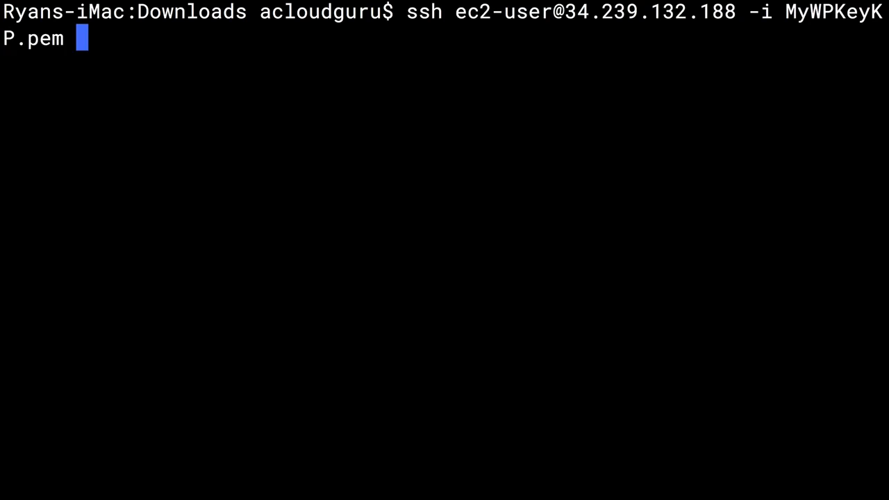
key("Return")
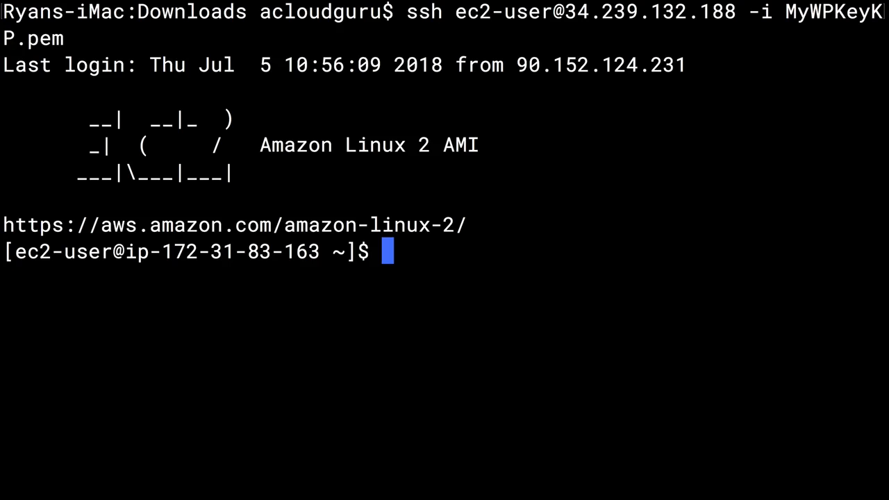
type("sudo su")
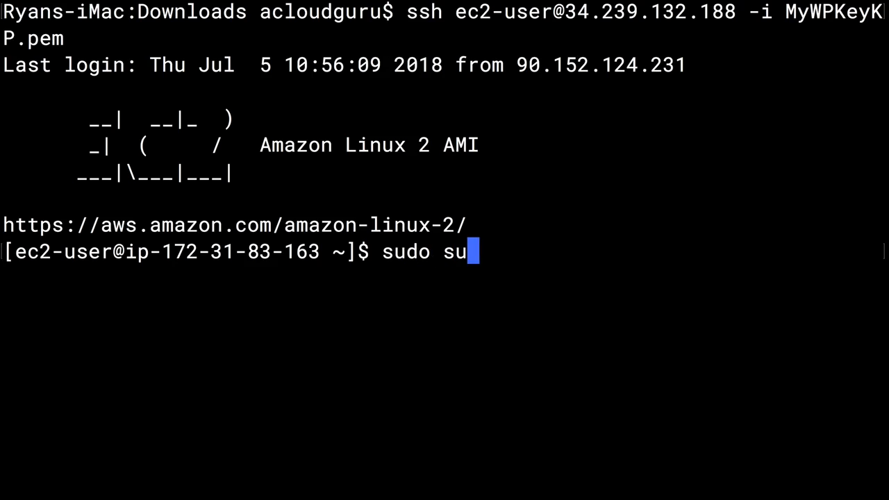
key("Return")
type("clear")
key("Return")
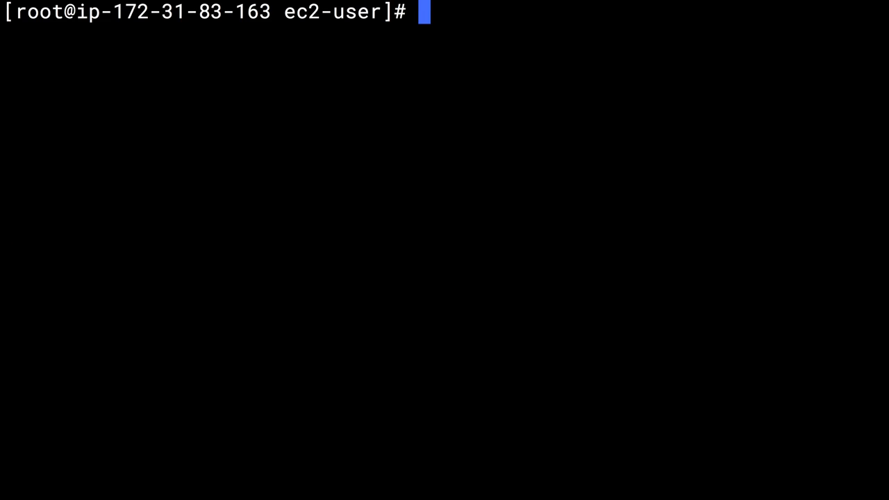
Open /etc/crontab in nano and move below the existing S3 sync entry.
type("cd /etc")
key("Return")
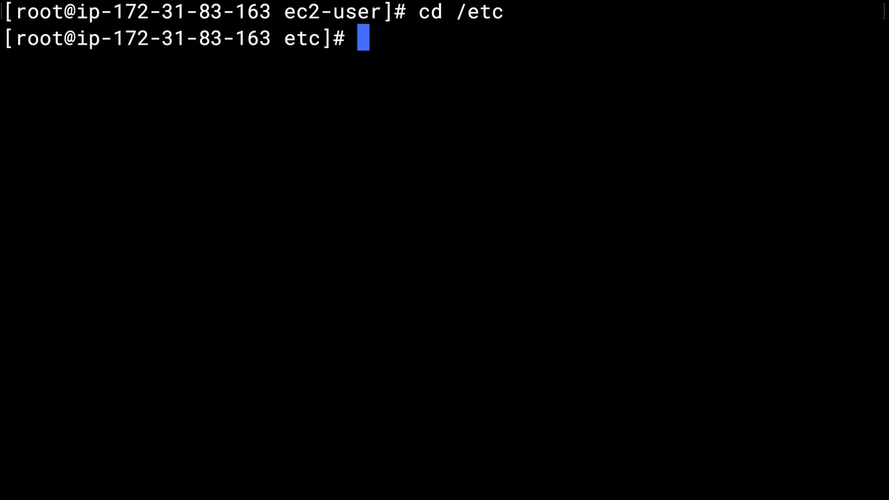
type("nano c")
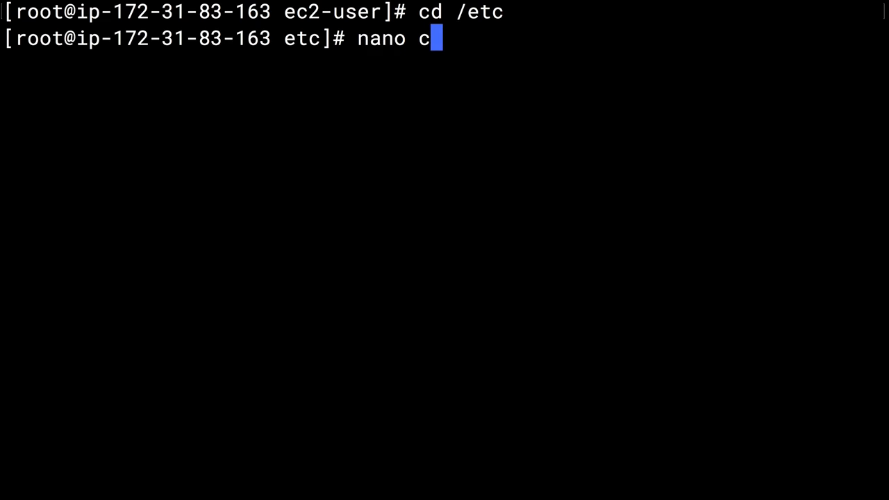
type("rontab")
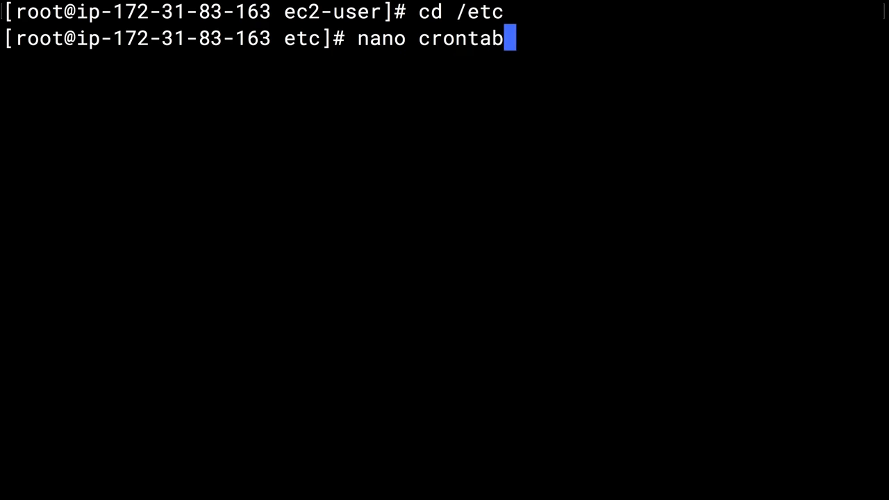
key("Return")
key("Down")
key("Down")
key("Down")
key("Down")
key("Down")
key("Down")
key("Down")
key("Down")
key("Down")
key("Down")
key("Down")
key("Down")
key("Down")
key("Down")
key("Down")
key("Down")
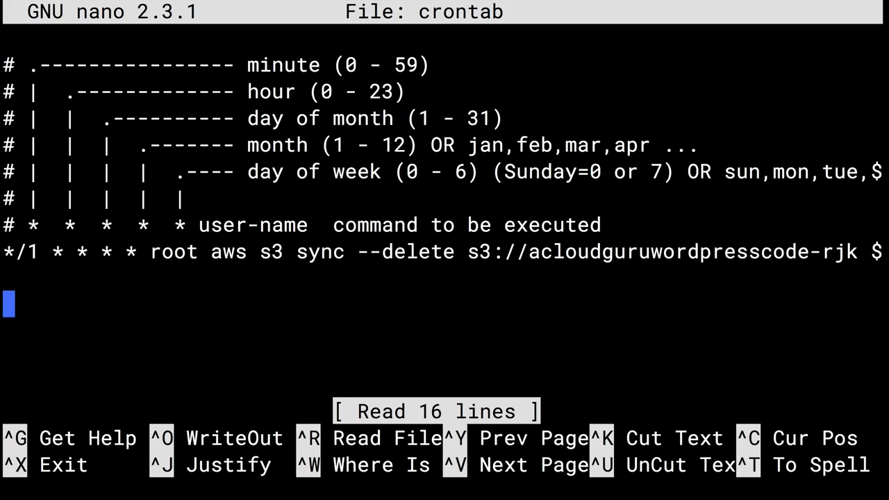
Type '*/1 * * * * root aws s3 sync --delete' on the empty line below the existing sync entry.
key("Up")
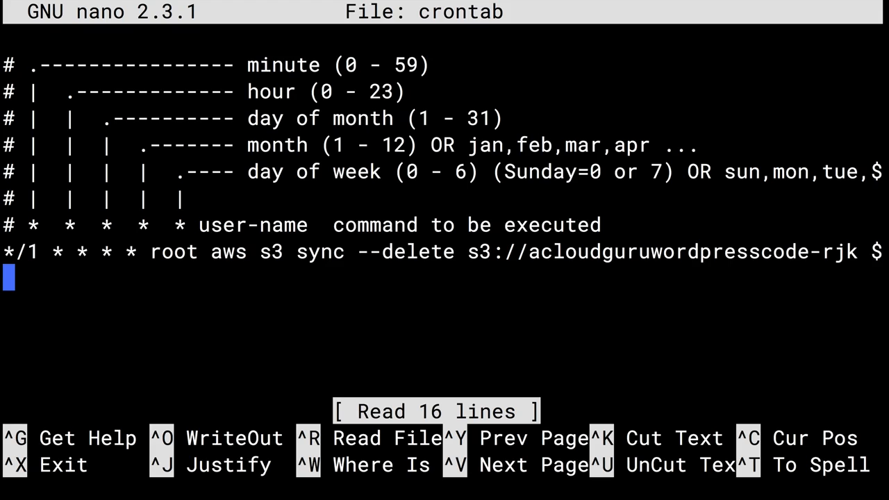
type("*/1")
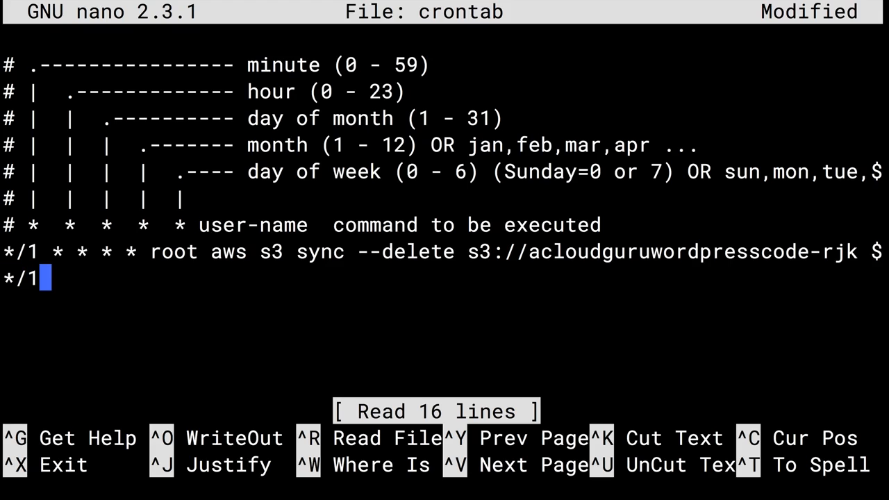
type(" * * * ")
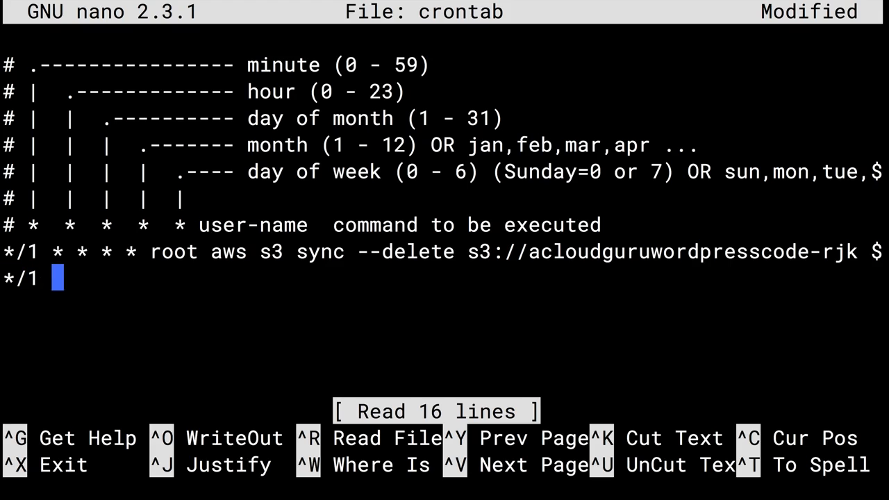
type("* root")
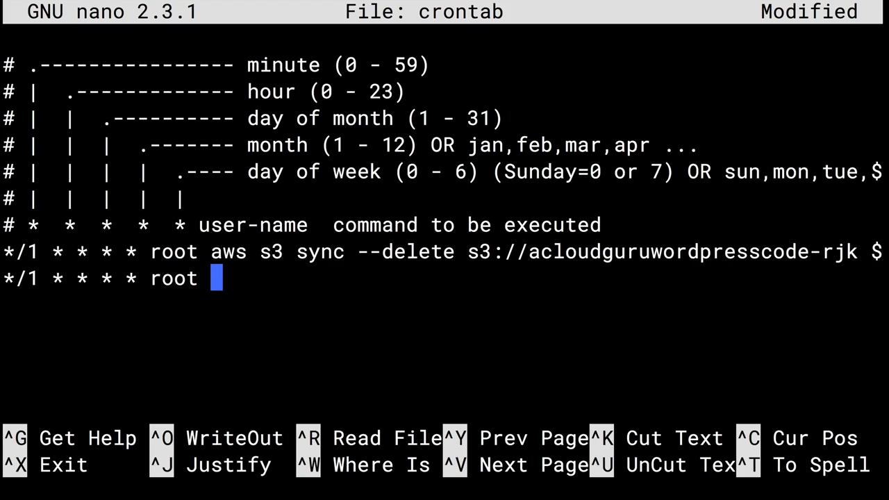
type(" aw")
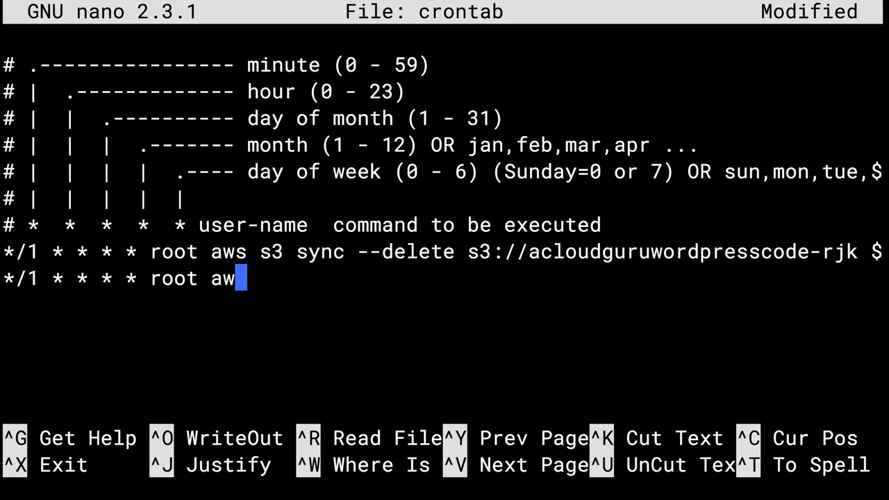
type("s s3 s")
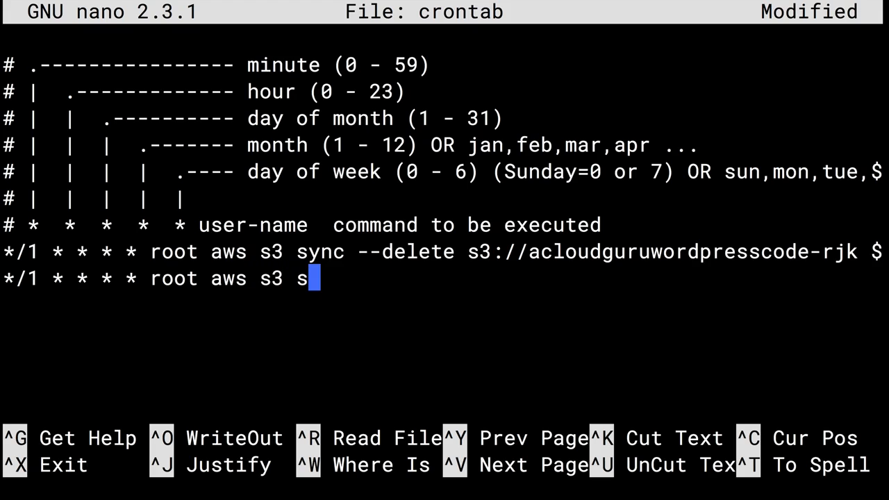
type("ync --delete")
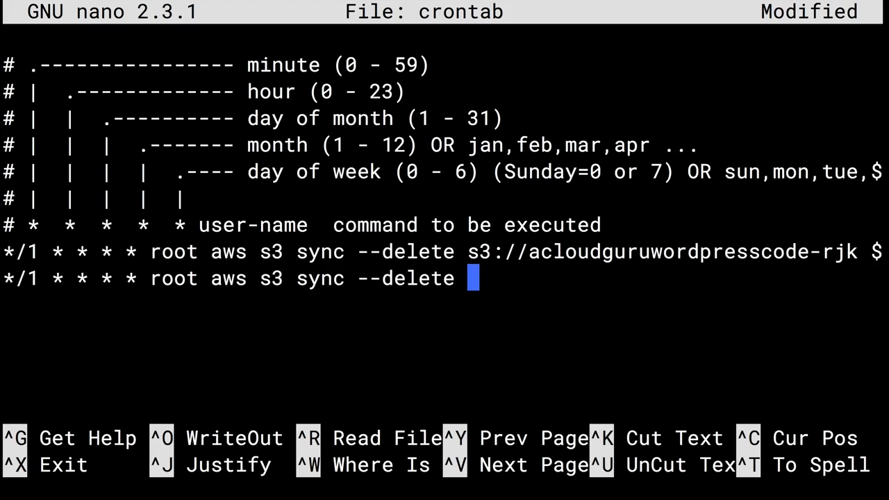
key("Up")
key("Right")
key("Right")
key("Right")
key("Right")
key("Right")
key("Right")
key("Right")
key("Right")
key("Right")
key("Right")
key("Right")
key("Right")
key("Right")
key("Right")
key("Right")
key("Right")
key("Right")
key("Right")
key("Right")
key("Right")
key("Right")
key("Right")
key("Right")
key("Right")
key("Right")
key("Right")
key("Right")
key("Right")
key("Right")
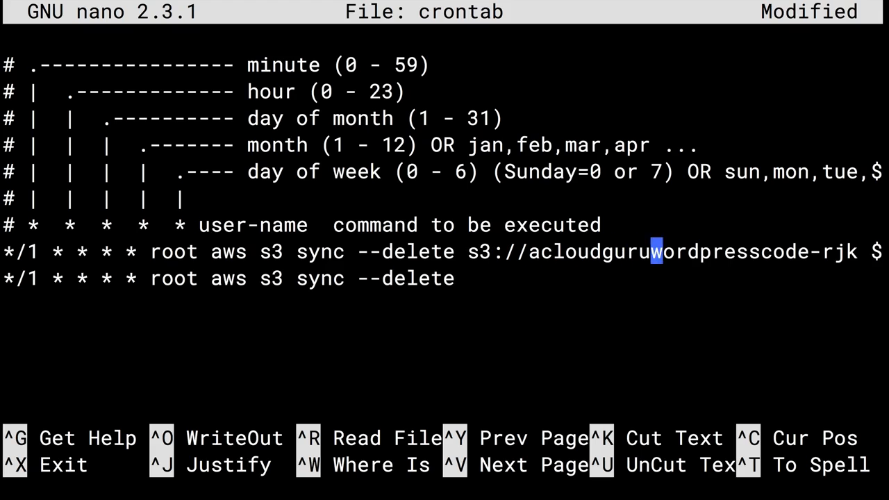
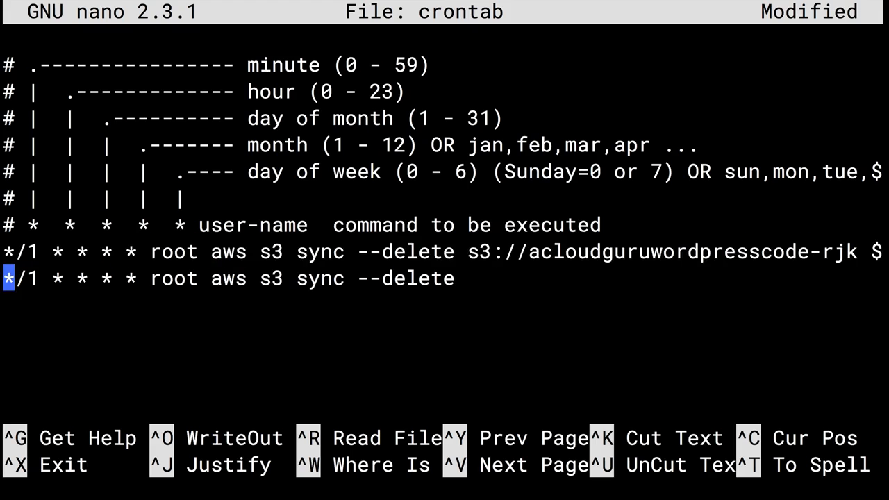
Make the first cron job sync /var/www/html, and start the second with /var/www/html/wp-content/uploads s3://.
key("BackSpace")
key("BackSpace")
key("BackSpace")
key("BackSpace")
key("BackSpace")
key("BackSpace")
key("BackSpace")
key("BackSpace")
key("BackSpace")
key("BackSpace")
key("BackSpace")
key("BackSpace")
key("BackSpace")
key("BackSpace")
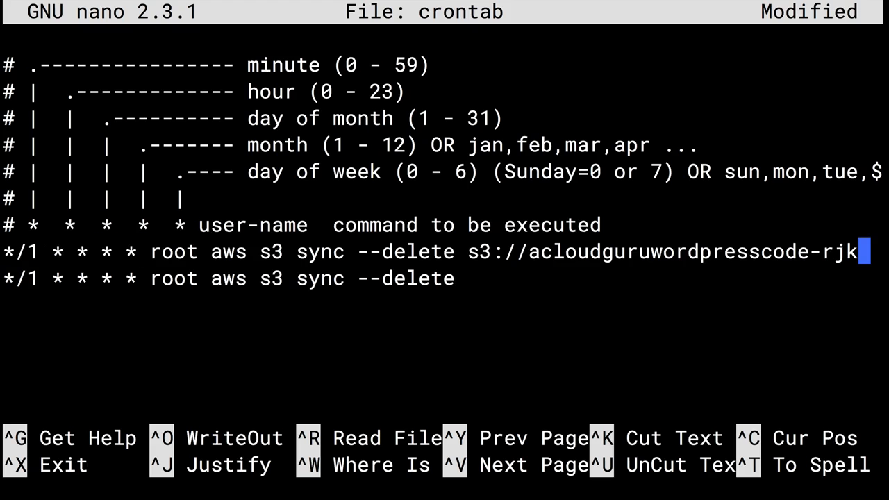
key("Left")
key("Left")
key("Left")
key("Left")
key("Left")
key("Left")
key("Left")
key("Left")
key("Left")
key("Left")
key("Left")
key("Left")
key("Left")
key("Left")
key("Left")
key("Left")
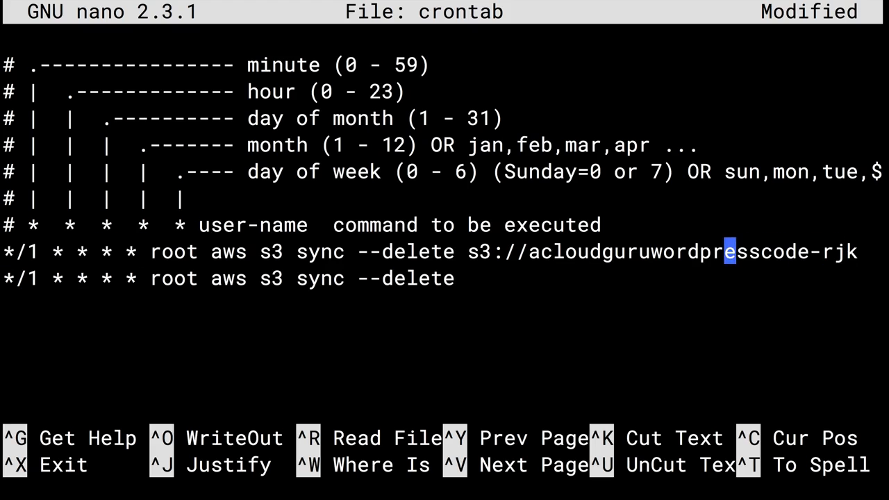
key("Left")
key("Left")
key("Left")
key("Left")
key("Left")
key("Left")
key("Left")
key("Left")
key("Left")
key("Left")
key("Left")
key("Left")
key("Left")
key("Left")
key("Left")
key("Left")
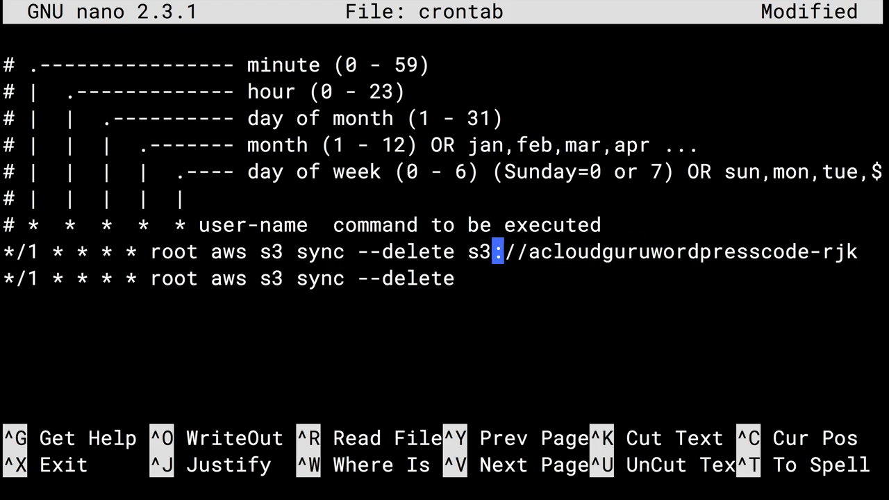
key("Left")
type("/var")
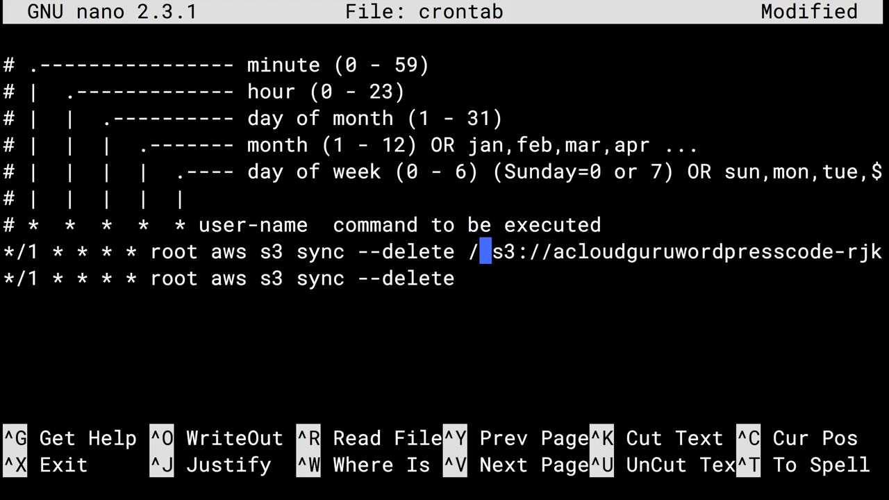
type("/www/")
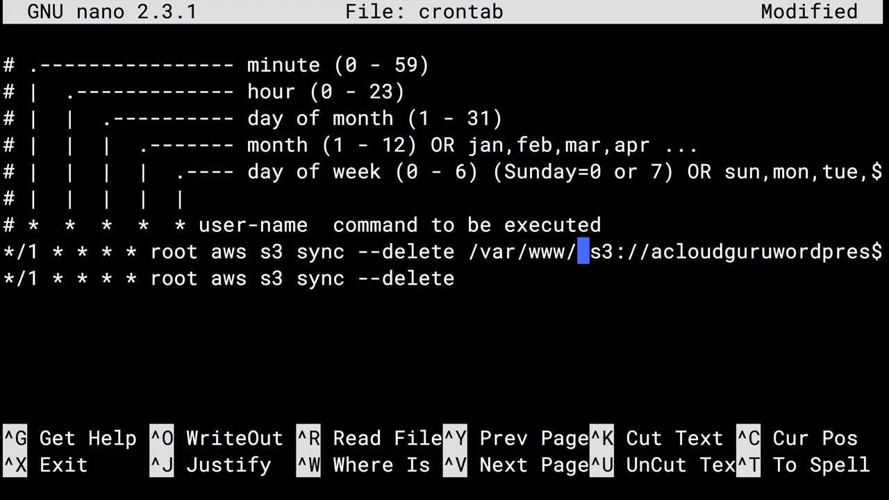
type("html")
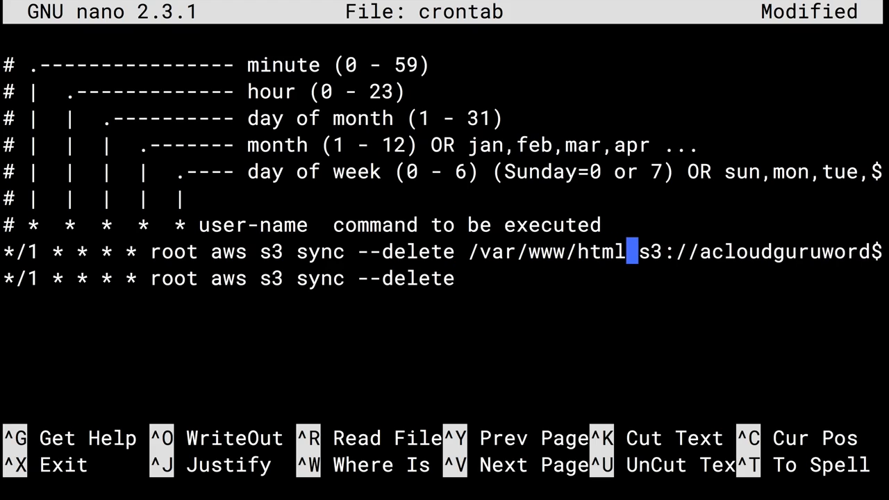
key("Down")
type("/var/www/html/")
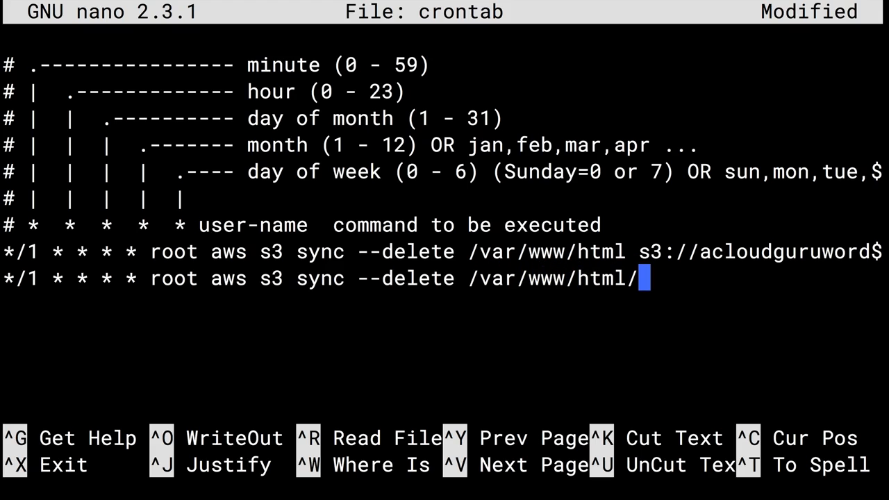
type("wp-cont")
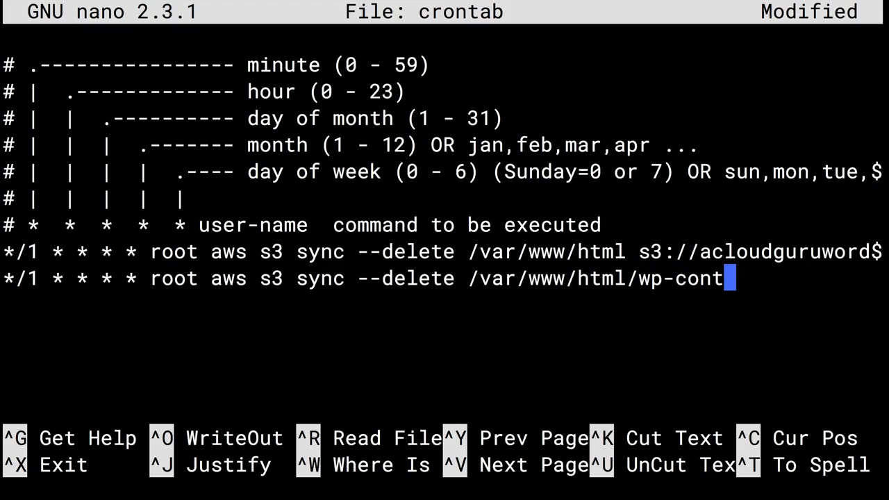
type("ent/upload")
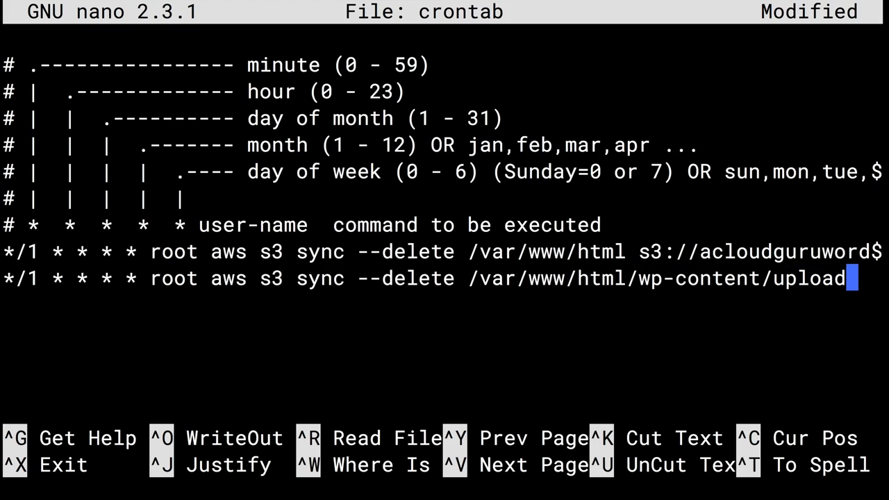
type("s")
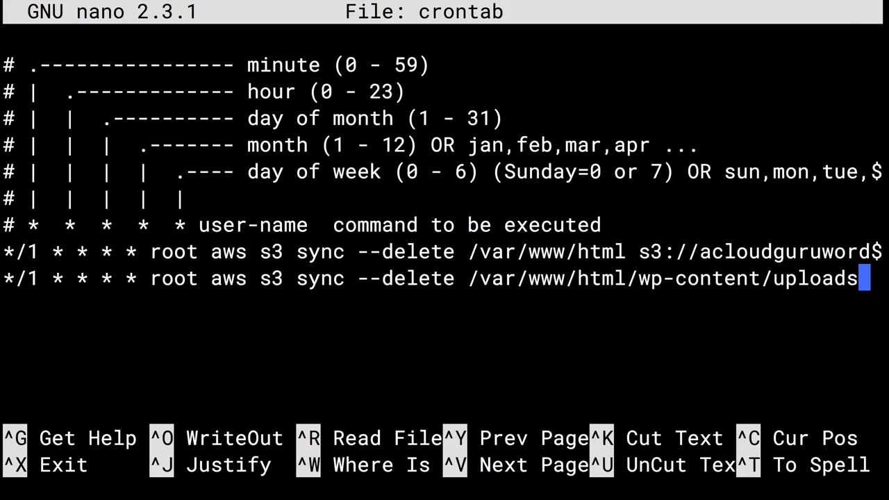
type(" s3://")
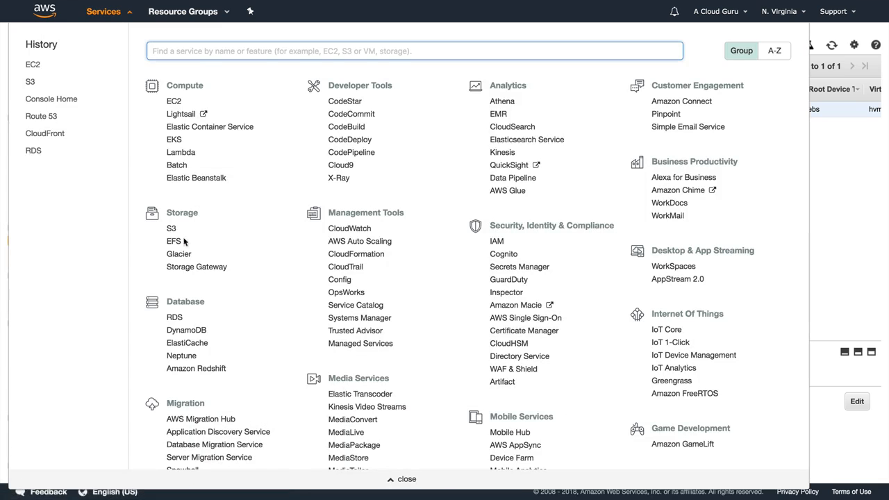
Find the acloudgurumediaassets-rjk bucket in S3 and enter it as the uploads sync destination.
left_click(170, 228)
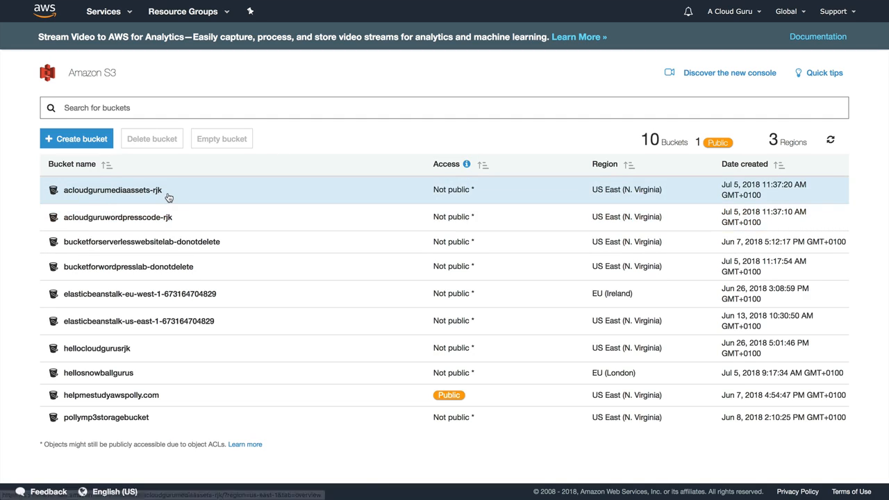
type("acloudgur")
type("umediaassets-rjk")
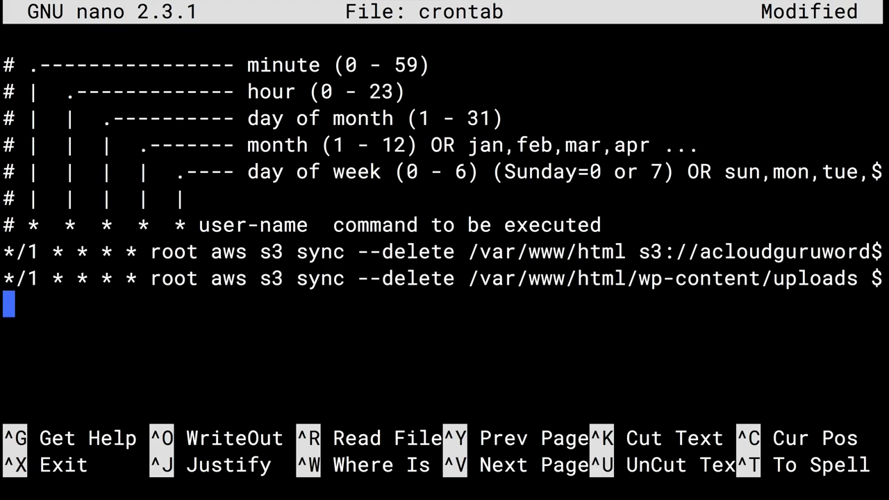
Save the edited crontab in nano and clear the terminal.
key("ctrl+x")
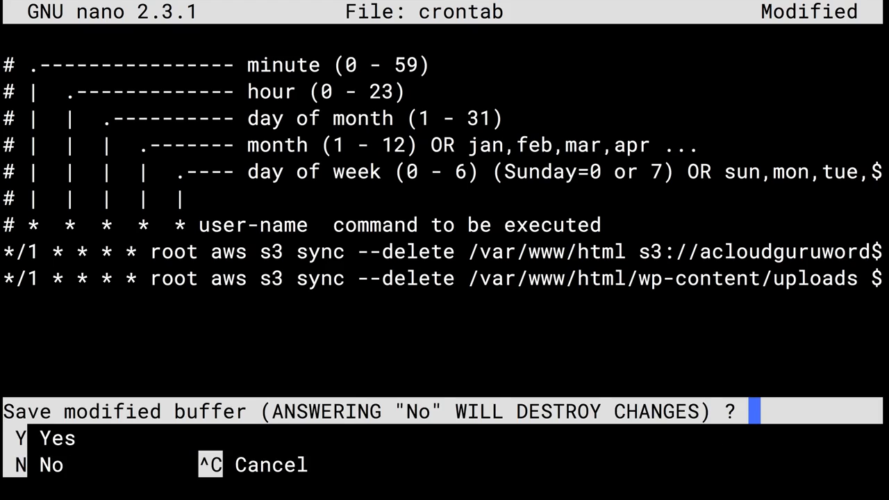
key("y")
key("Return")
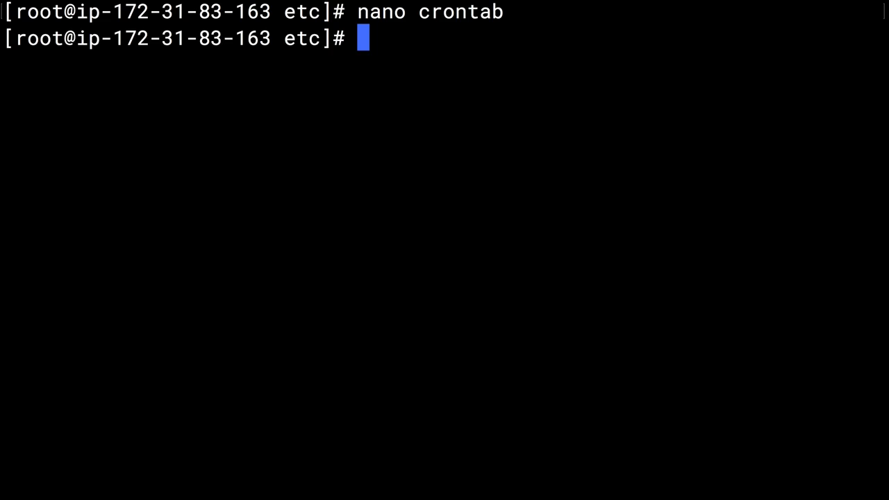
type("clear")
key("Return")
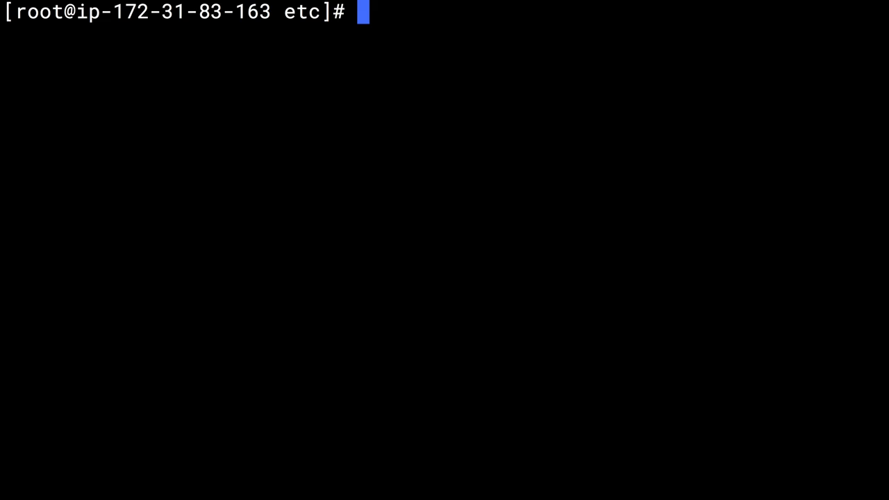
In /var/www/html, create test.txt containing "this is a test" and list the files.
type("cd /va")
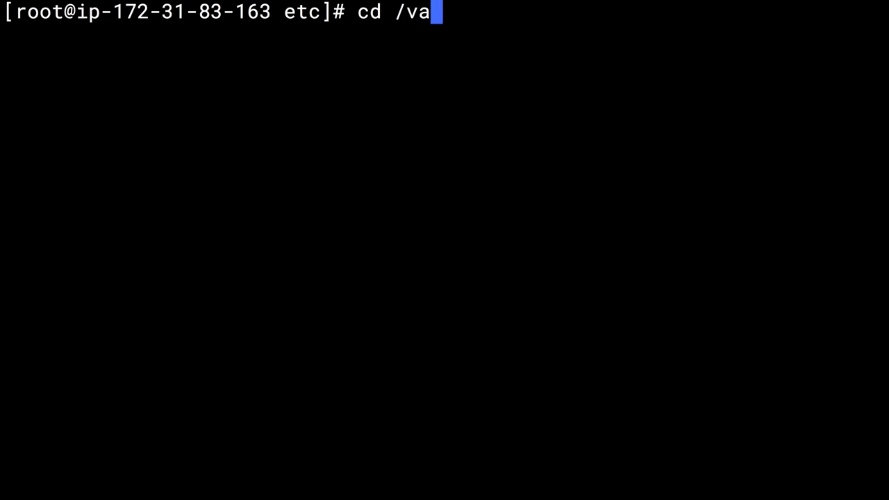
type("r/www/html")
key("Return")
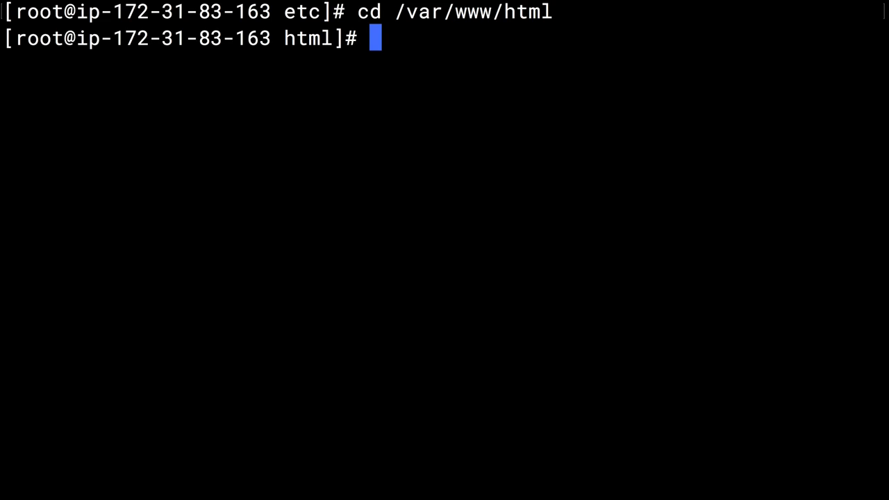
type("echo \"this")
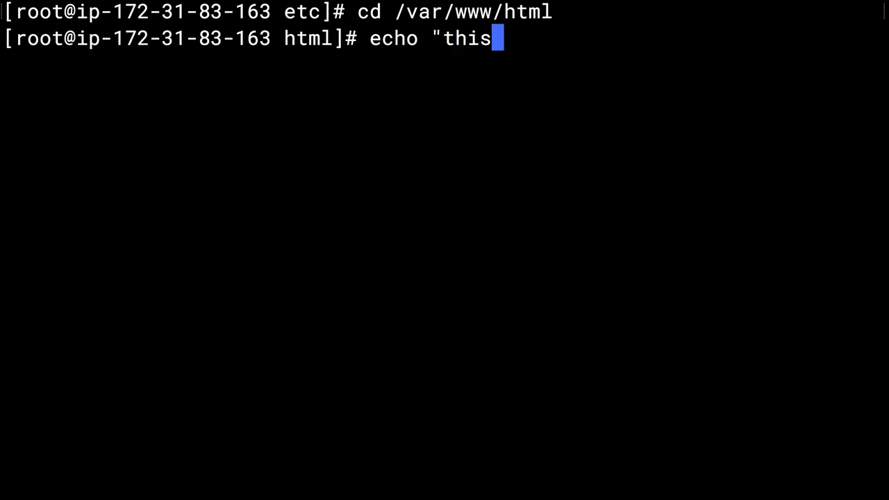
type(" is a test\" >")
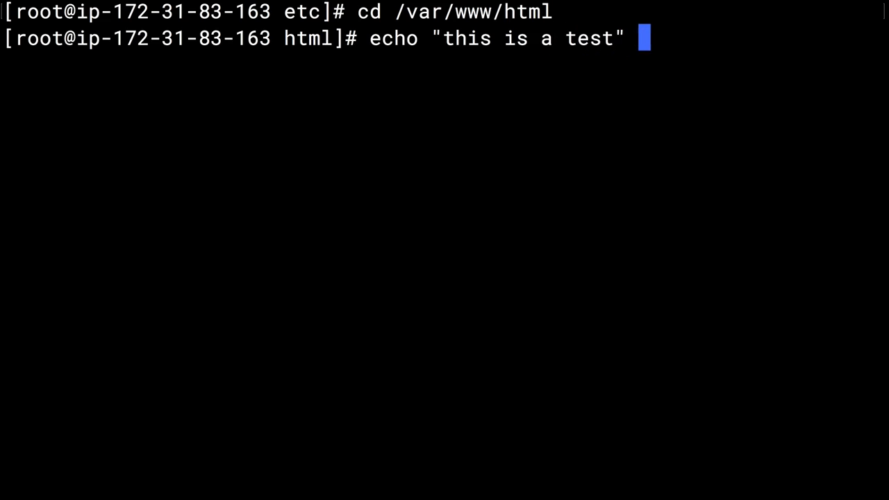
type(" test.txt")
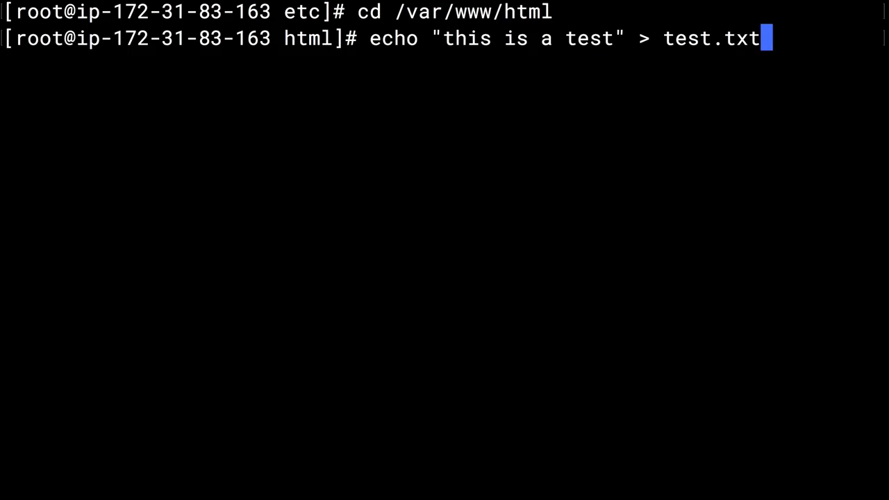
key("Return")
type("ls")
key("Return")
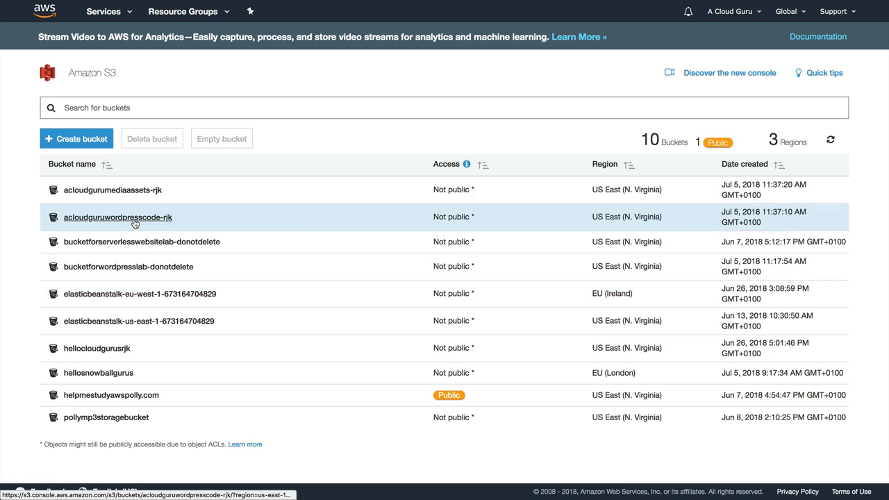
Open the acloudguruwordpresscode-rjk bucket and locate the synced test.txt (15.0 B).
left_click(134, 218)
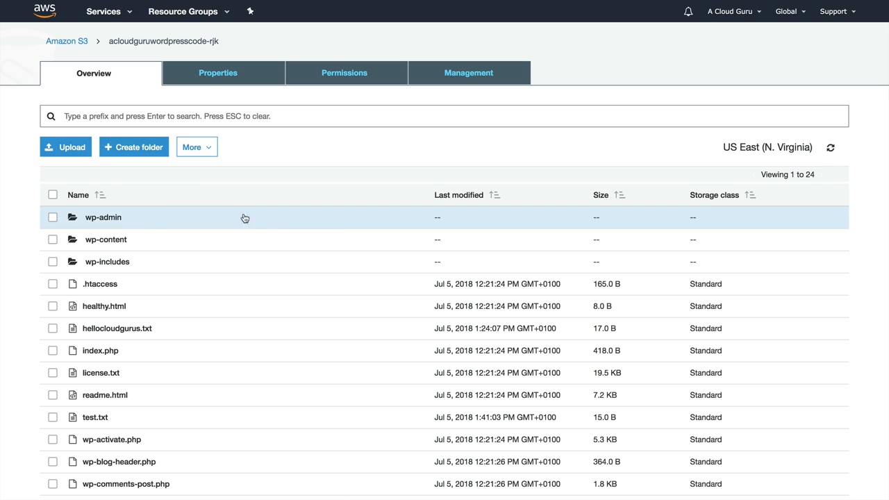
scroll(291, 279, "down", 5)
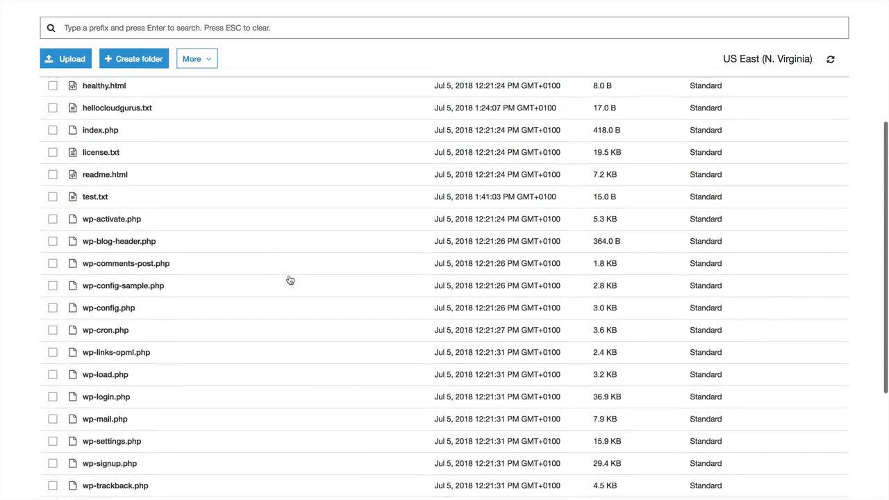
scroll(290, 280, "up", 2)
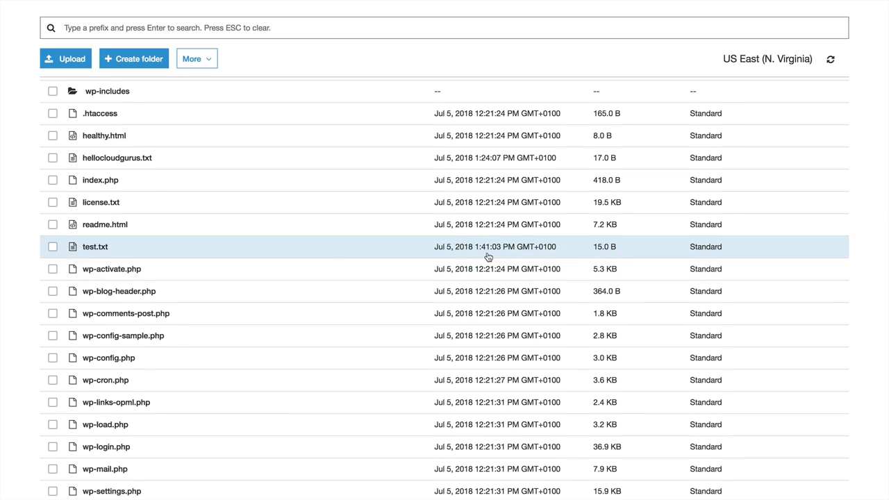
scroll(320, 243, "up", 4)
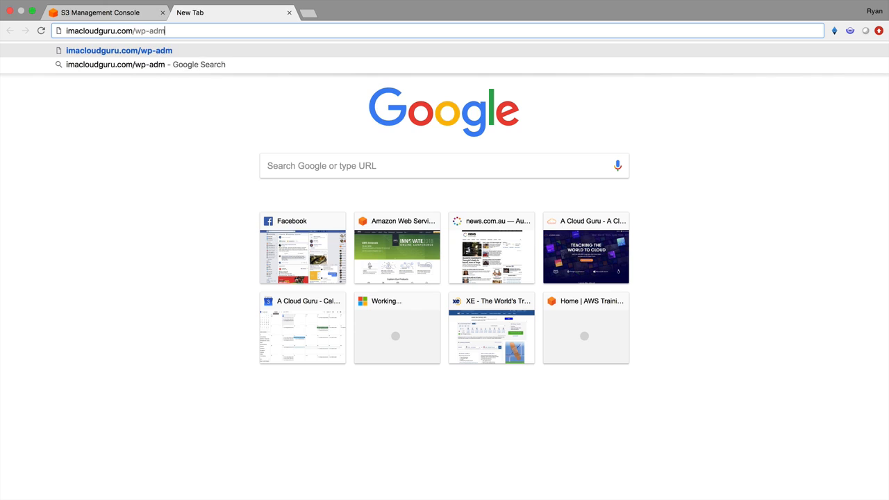
Log in to the WordPress admin dashboard with the saved password.
type("n")
key("Return")
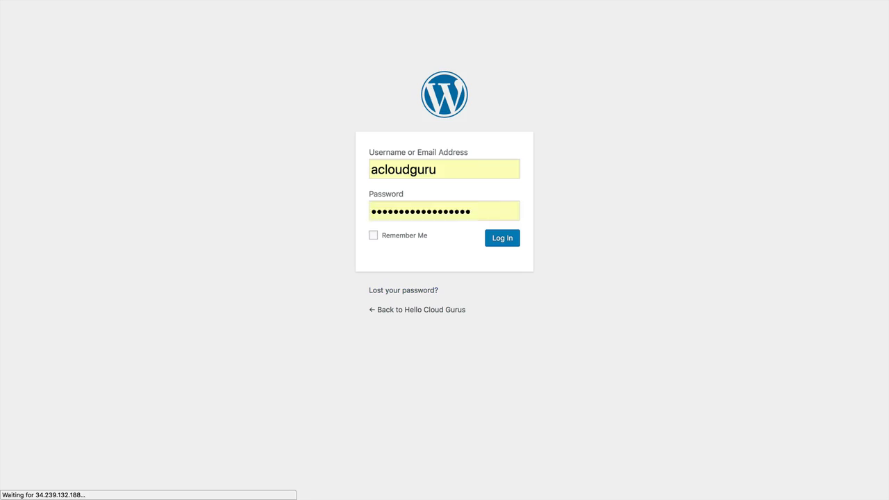
key("super+v")
left_click(502, 243)
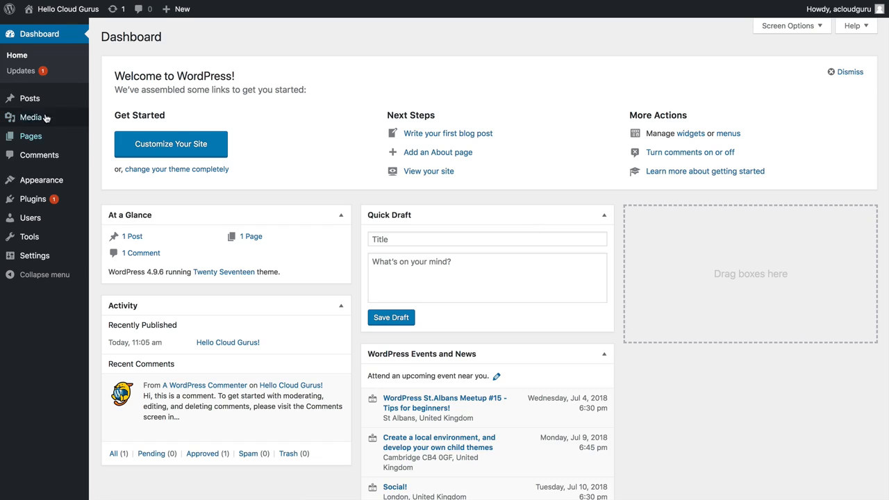
Upload BFR.jpg from the Downloads folder to the Media Library.
left_click(31, 116)
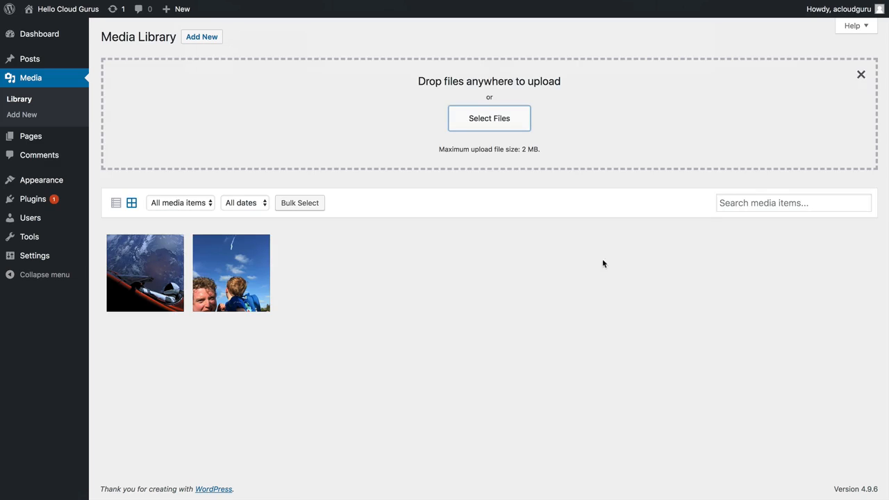
left_click(508, 120)
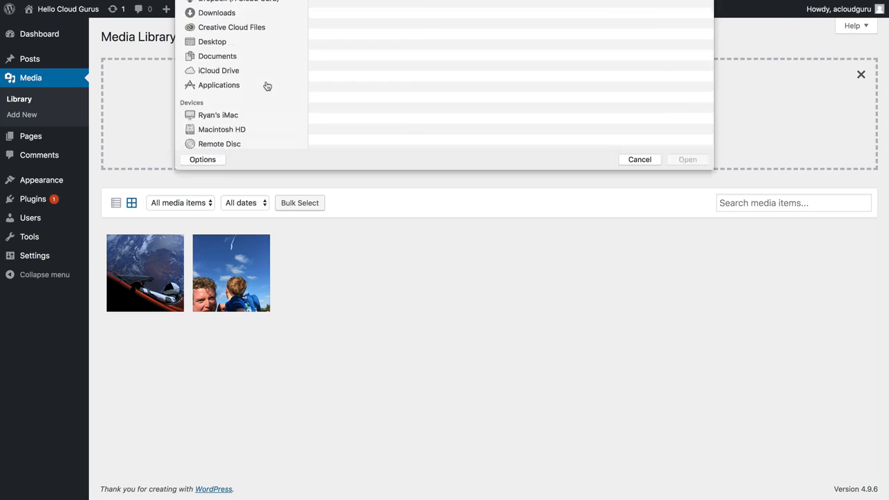
left_click(213, 73)
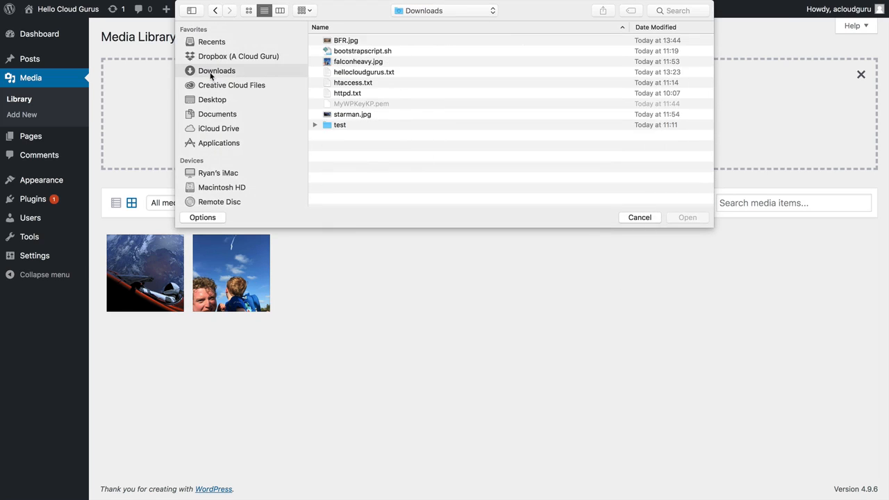
double_click(346, 41)
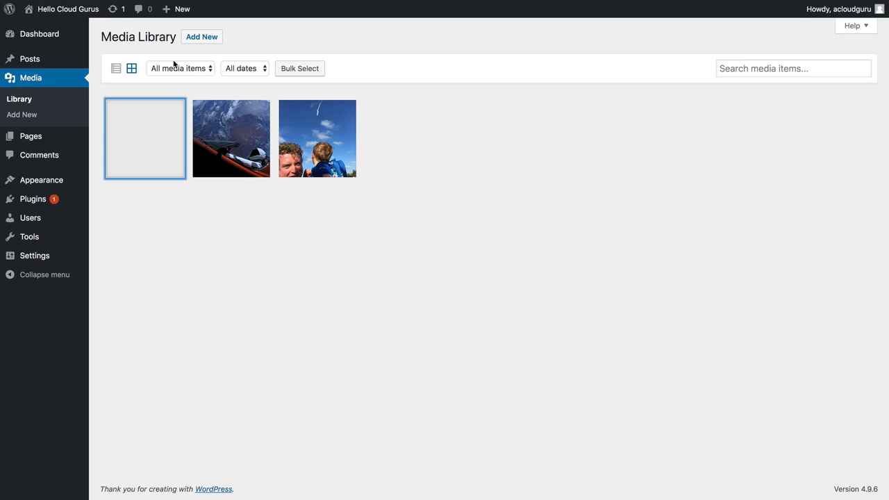
Reload the Media Library, log back in, and check BFR.jpg's details (118 KB, 1280 × 720).
key("super+r")
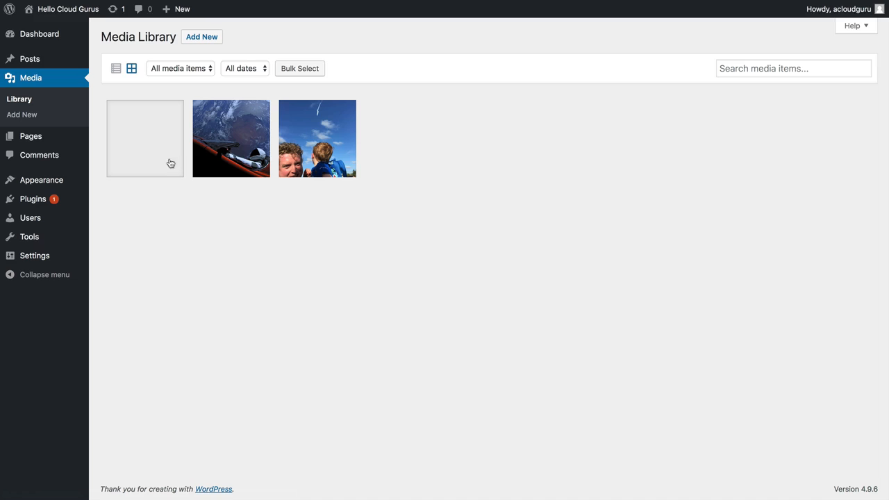
left_click(77, 7)
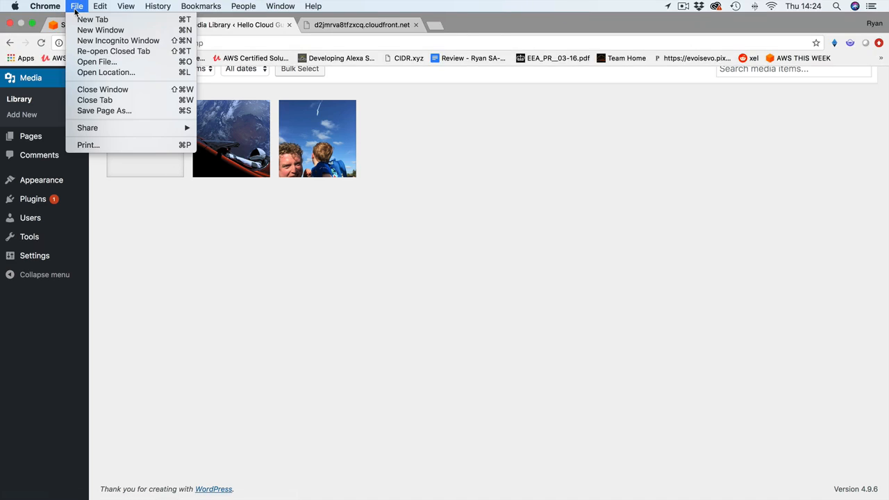
mouse_move(45, 7)
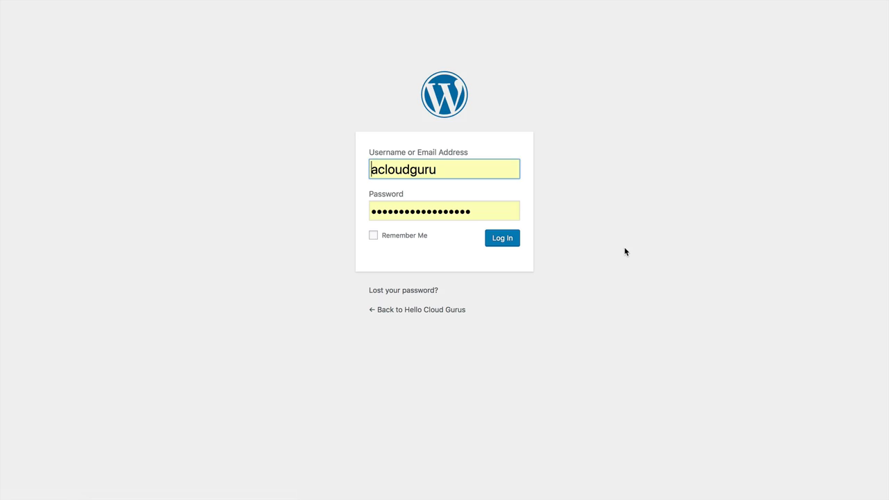
left_click(500, 239)
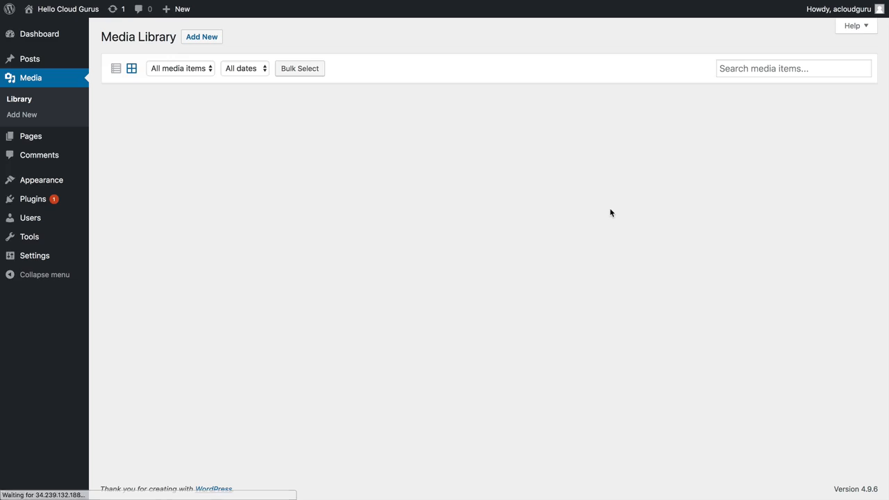
left_click(145, 138)
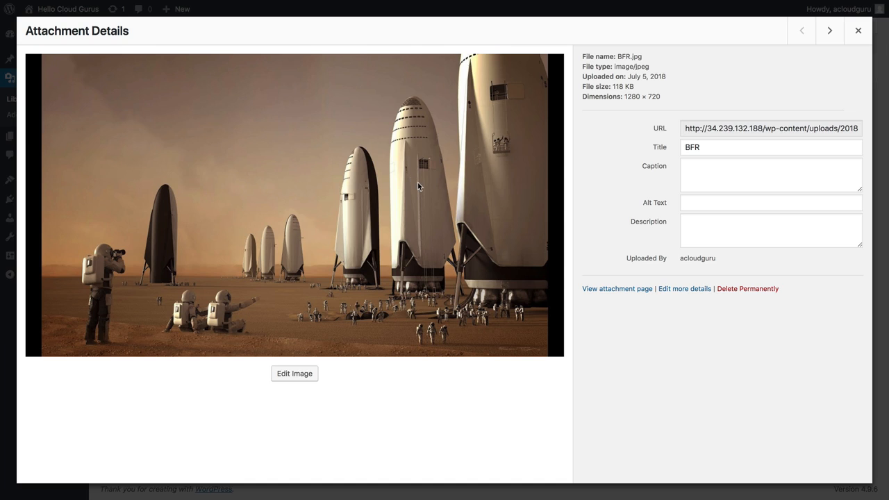
left_click(858, 30)
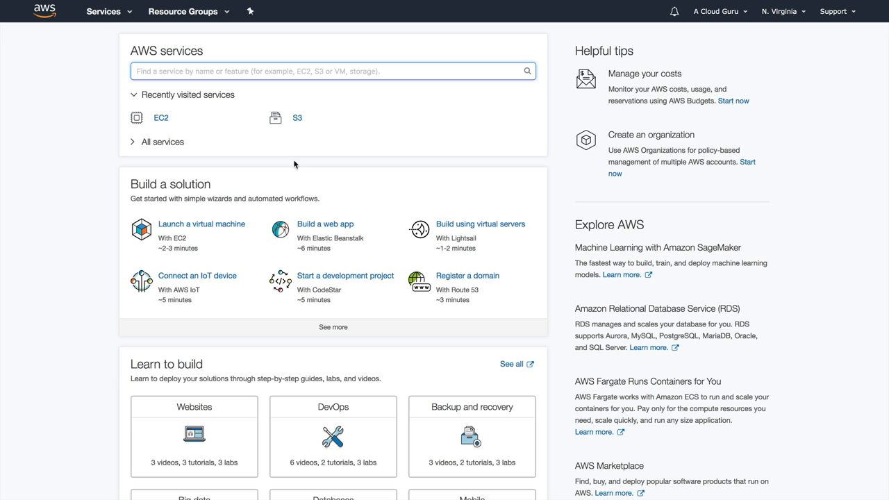
Go to EC2's Auto Scaling Groups page and begin creating a new group.
left_click(159, 120)
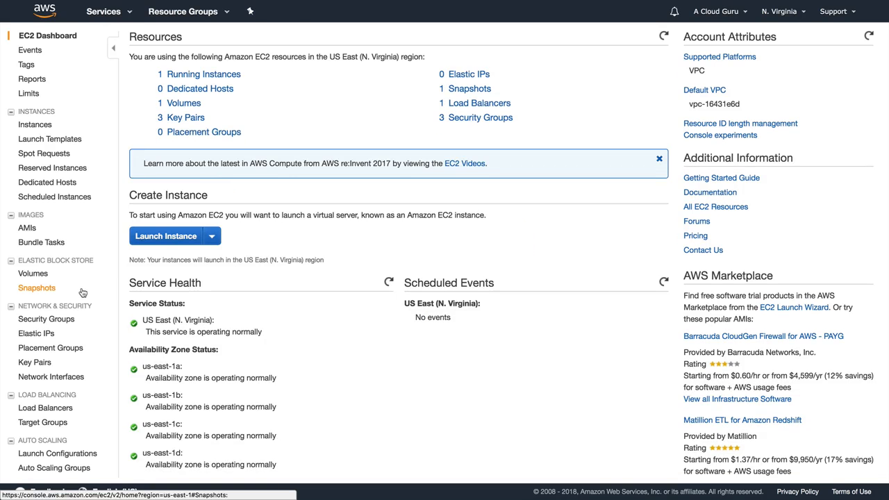
scroll(79, 292, "down", 5)
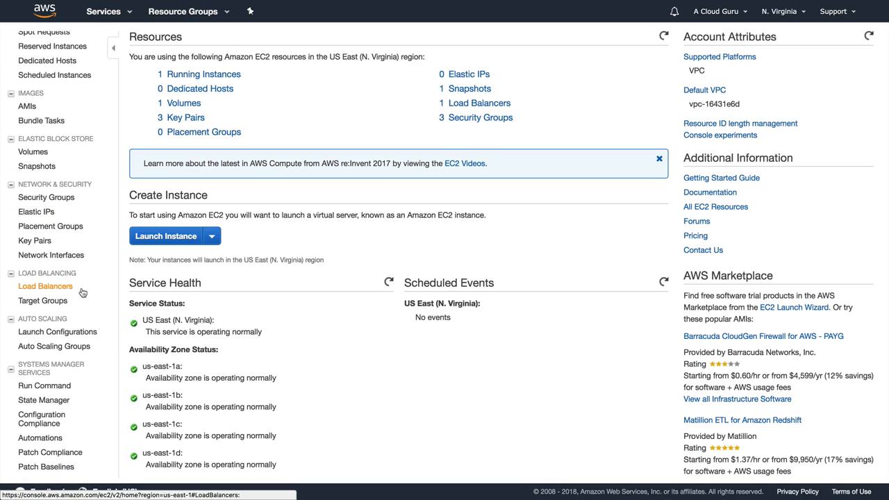
scroll(69, 296, "down", 1)
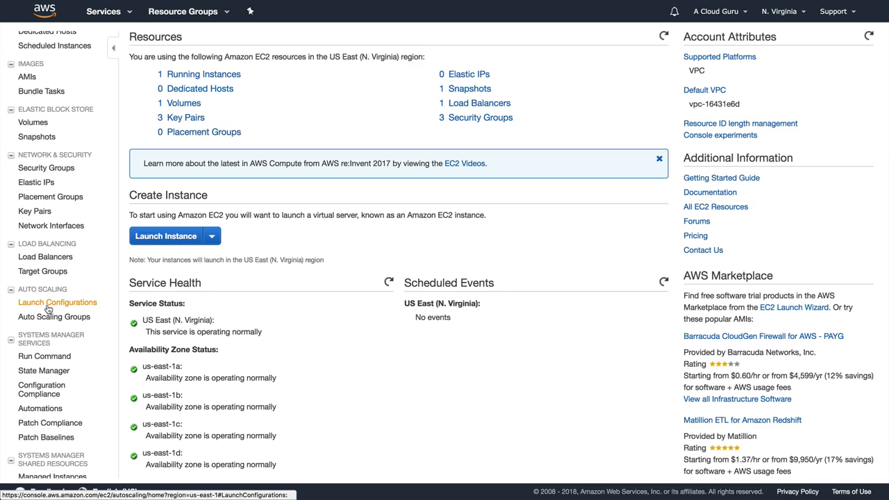
left_click(51, 317)
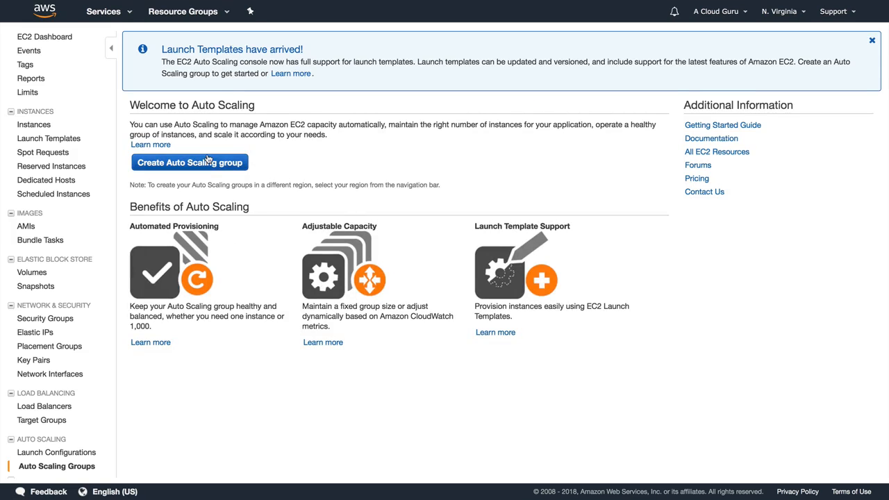
left_click(209, 159)
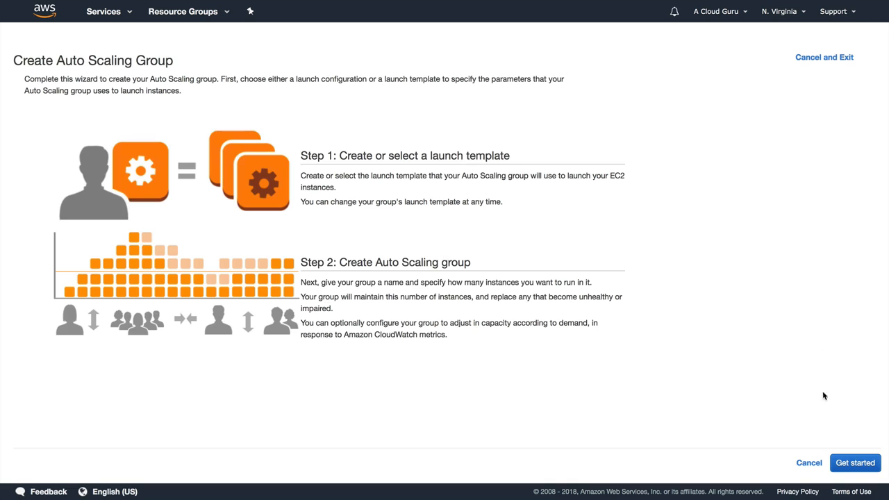
Base the launch configuration on the MyWPGoldenImage AMI with a t2.micro instance type.
left_click(849, 462)
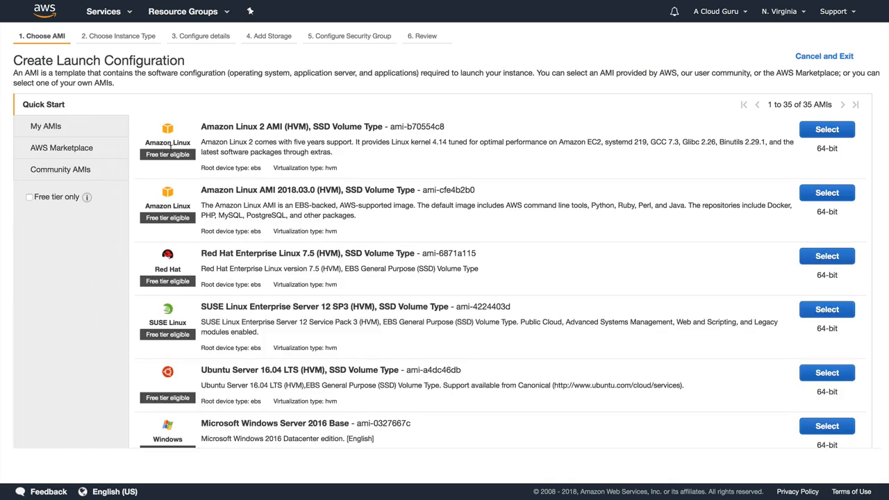
left_click(60, 127)
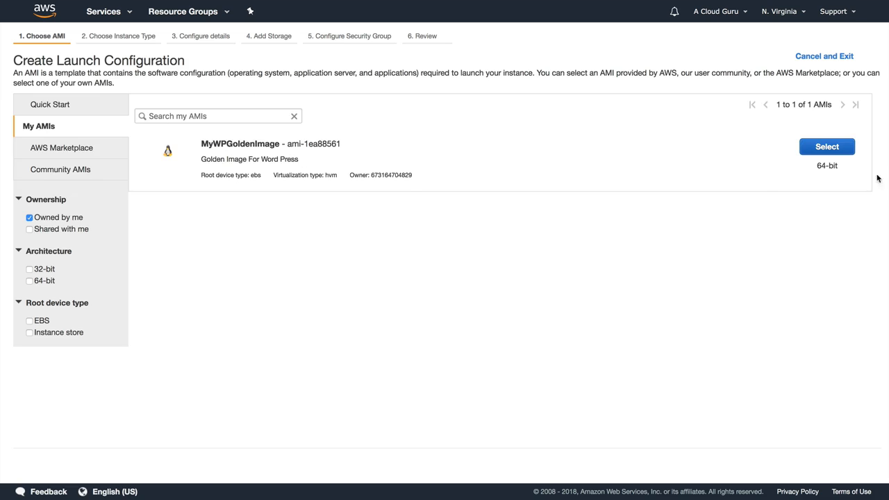
left_click(844, 152)
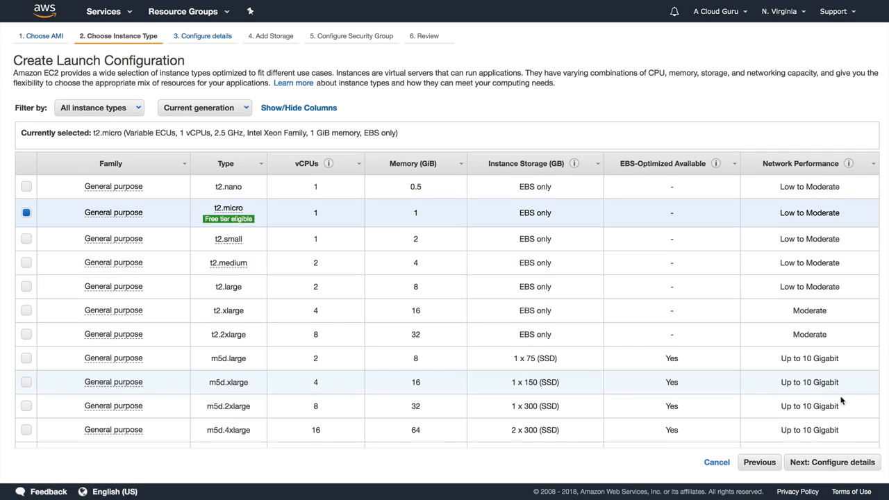
left_click(837, 462)
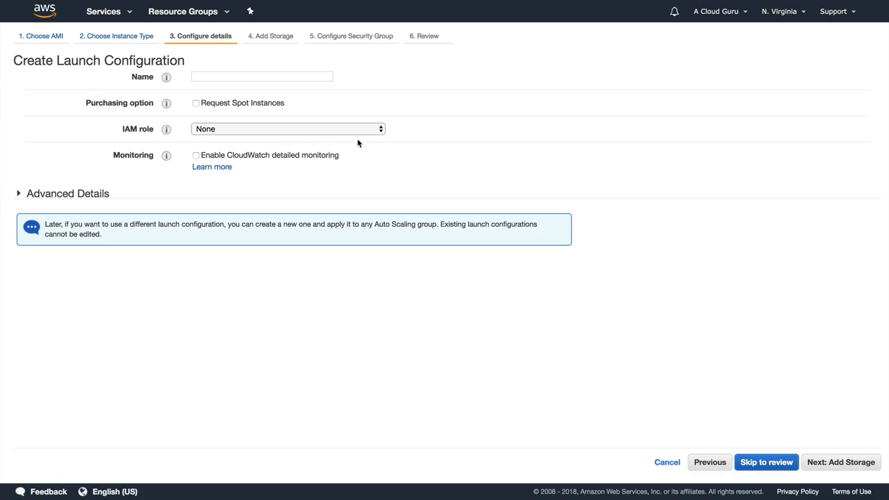
Name the launch configuration MyWPLC and assign the myWProleforEC2 IAM role.
left_click(248, 74)
type("MyWPL")
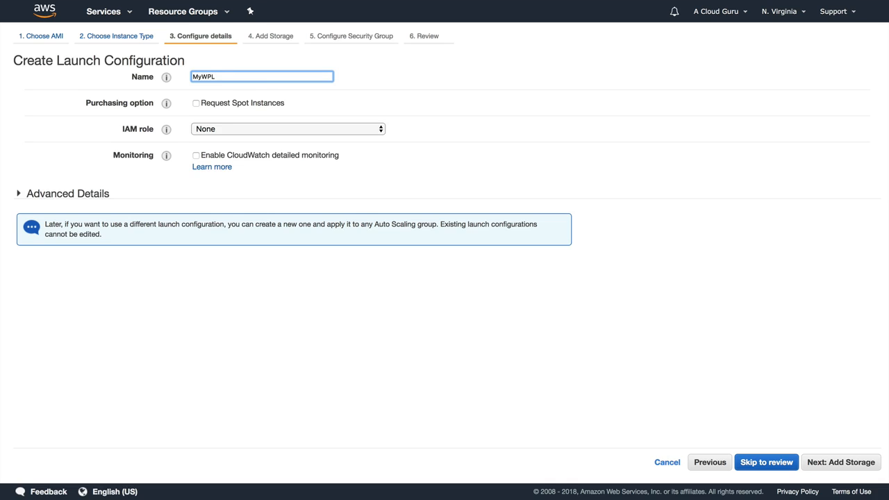
left_click(234, 129)
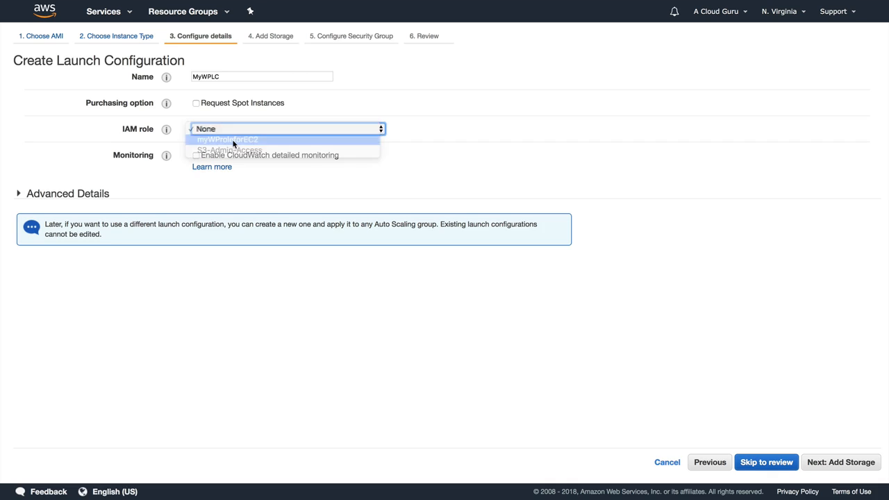
left_click(234, 143)
left_click(92, 197)
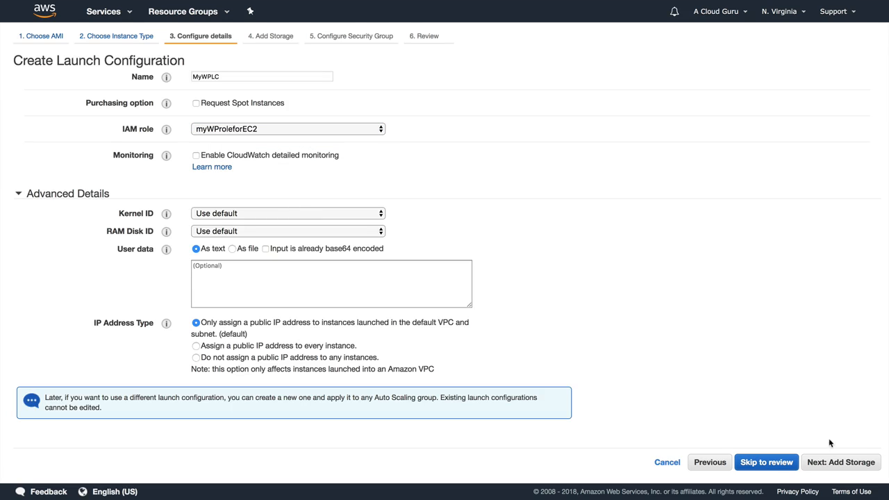
left_click(835, 463)
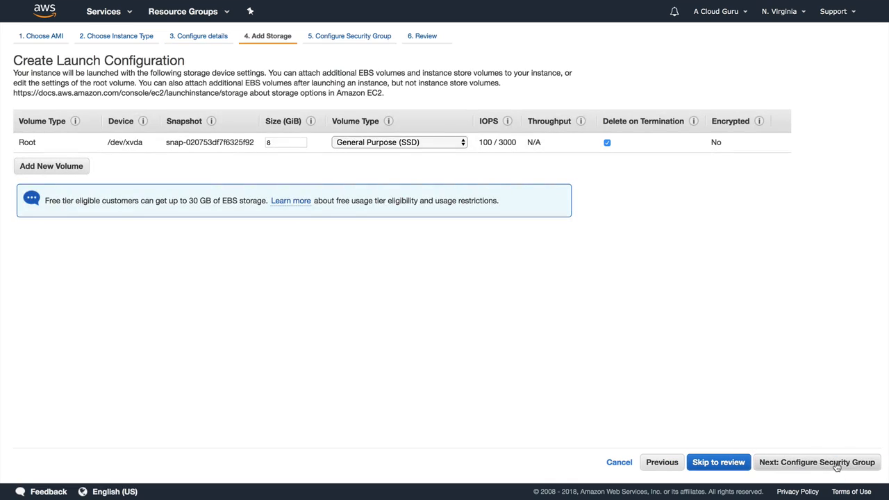
Assign the existing WebDMZ security group to the launch configuration.
left_click(835, 463)
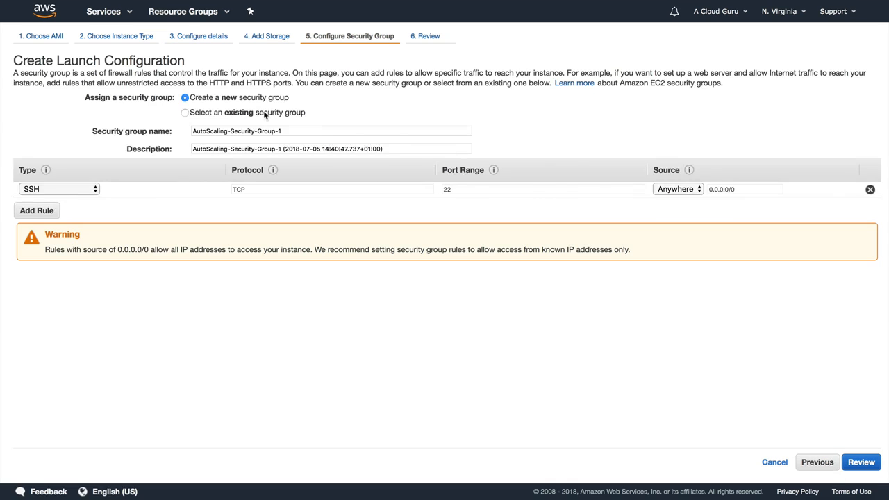
left_click(265, 114)
left_click(286, 192)
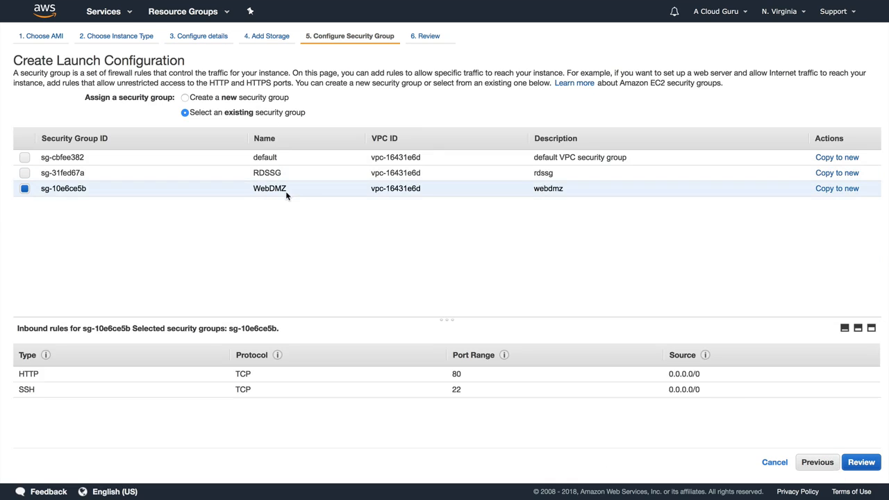
left_click(860, 463)
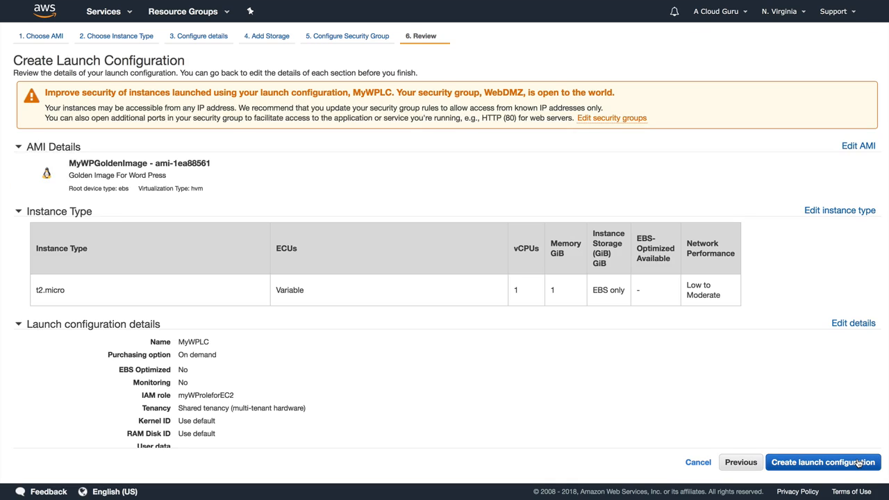
Create the launch configuration using the MyWPKeyKP key pair, acknowledging the private key.
left_click(859, 464)
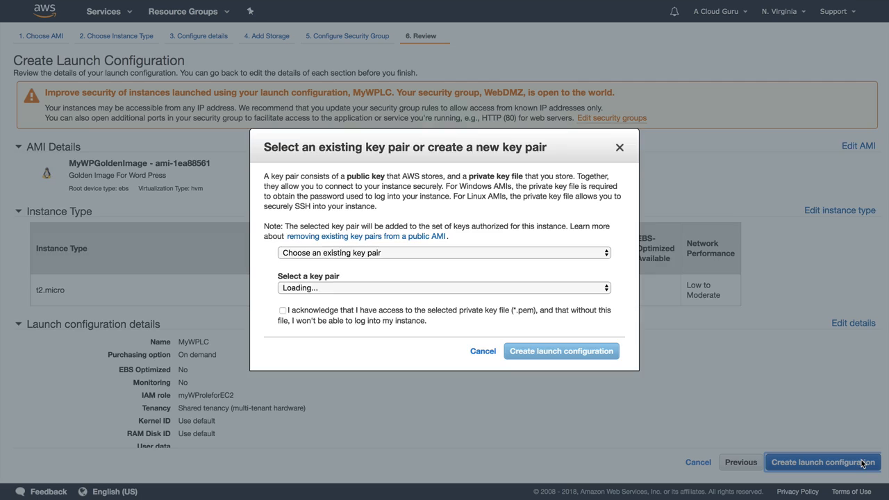
left_click(479, 288)
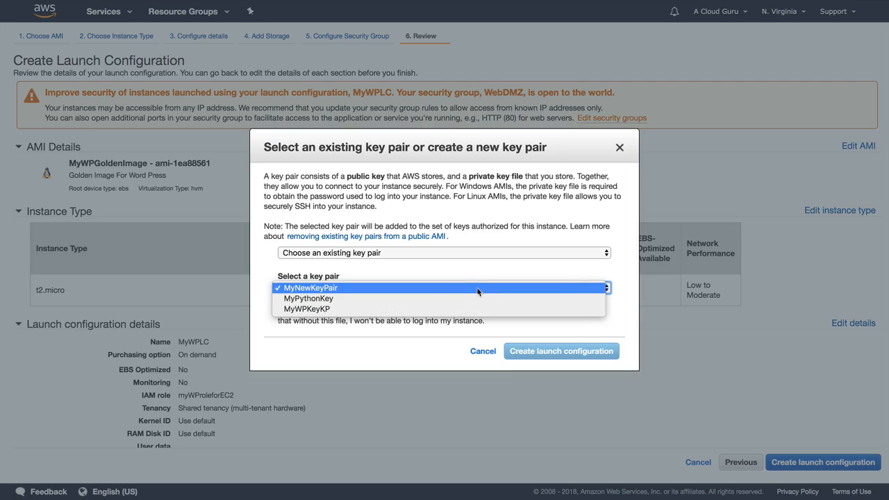
left_click(479, 309)
left_click(416, 313)
left_click(551, 351)
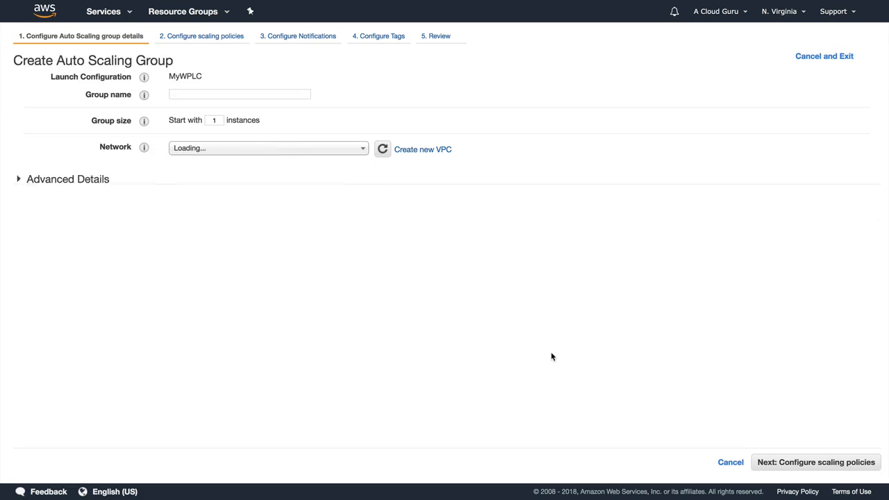
Name the Auto Scaling group MyASGforWP with a group size of 3 instances.
left_click(204, 94)
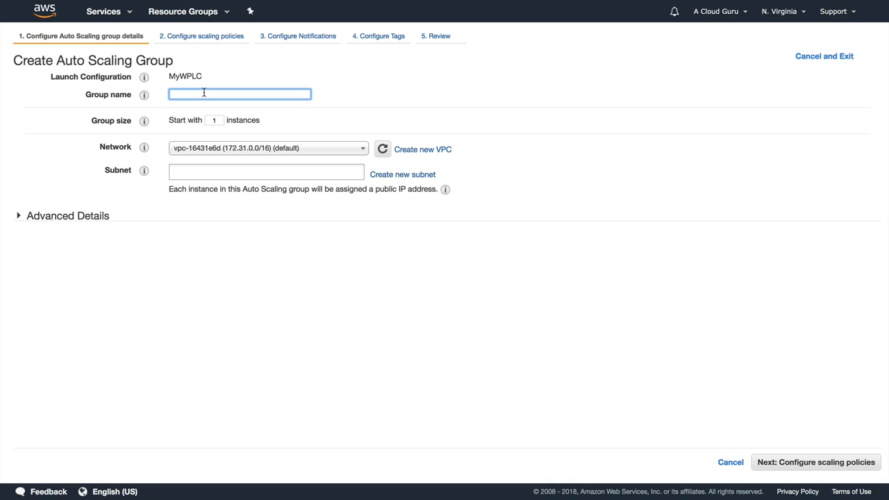
type("MyASGforWP")
left_click(205, 120)
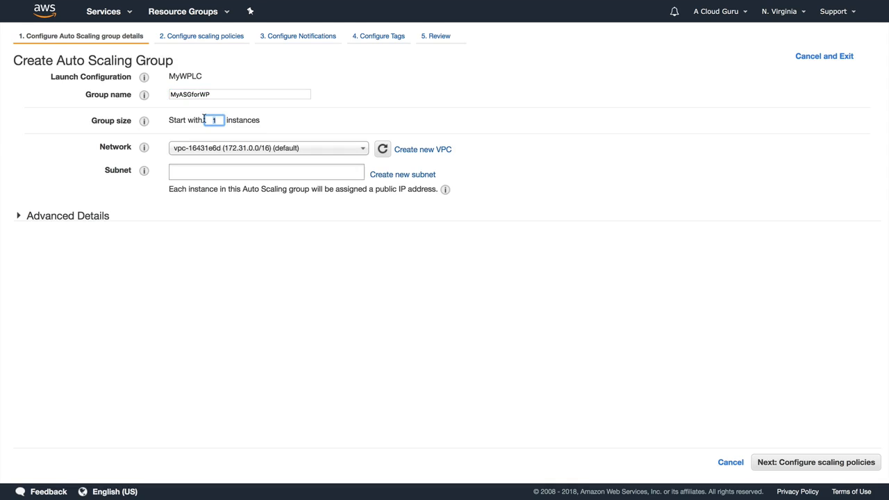
type("3")
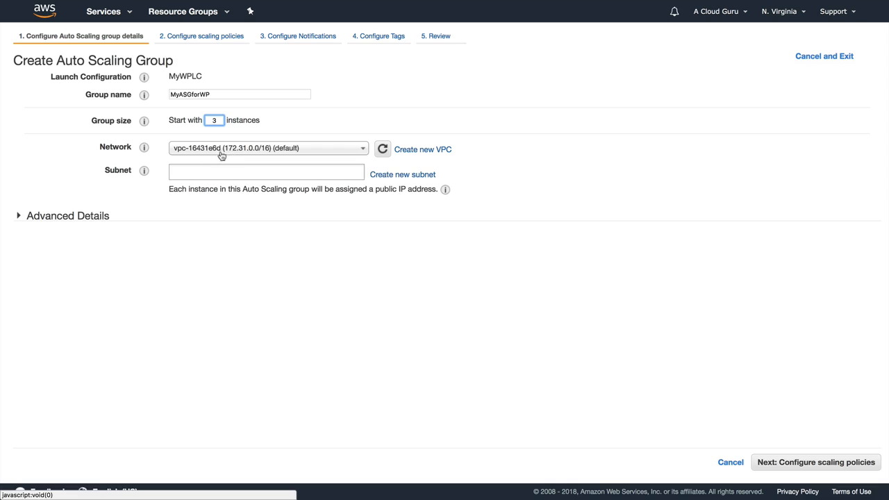
Add subnets us-east-1f, 1b, 1a, 1d, 1c and 1e, then expand Advanced Details.
left_click(203, 170)
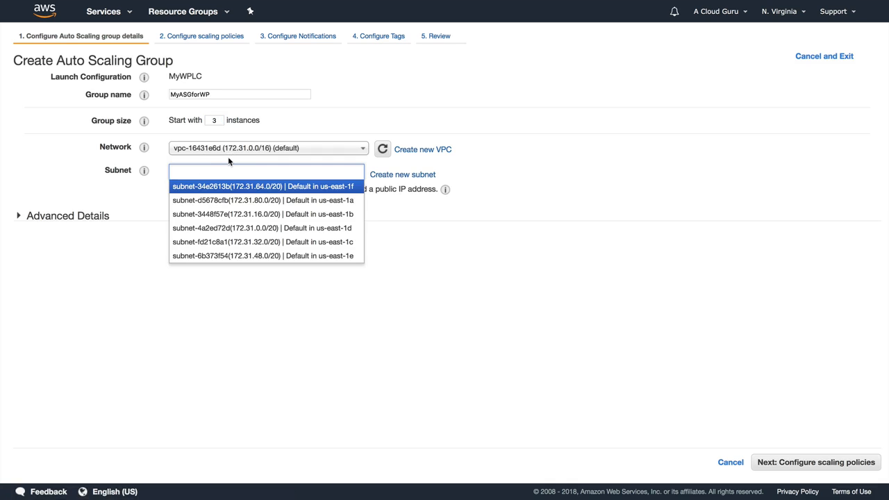
left_click(229, 187)
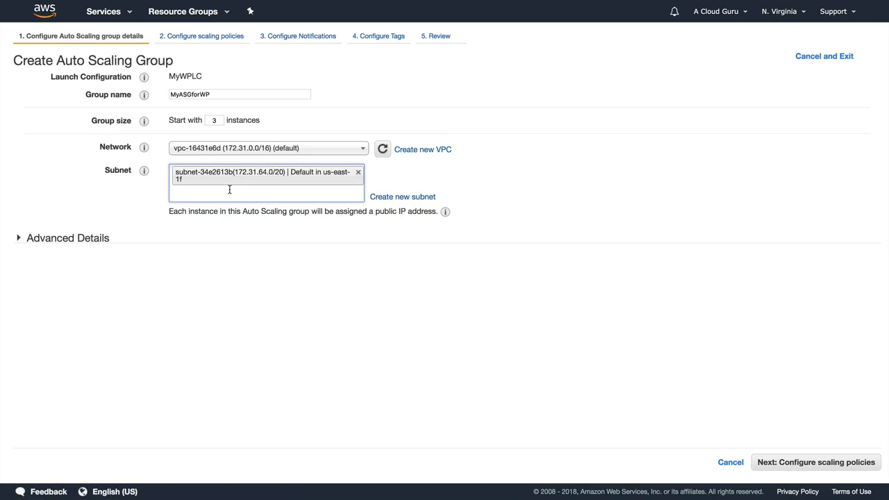
left_click(228, 193)
left_click(233, 220)
left_click(233, 220)
left_click(237, 232)
left_click(238, 236)
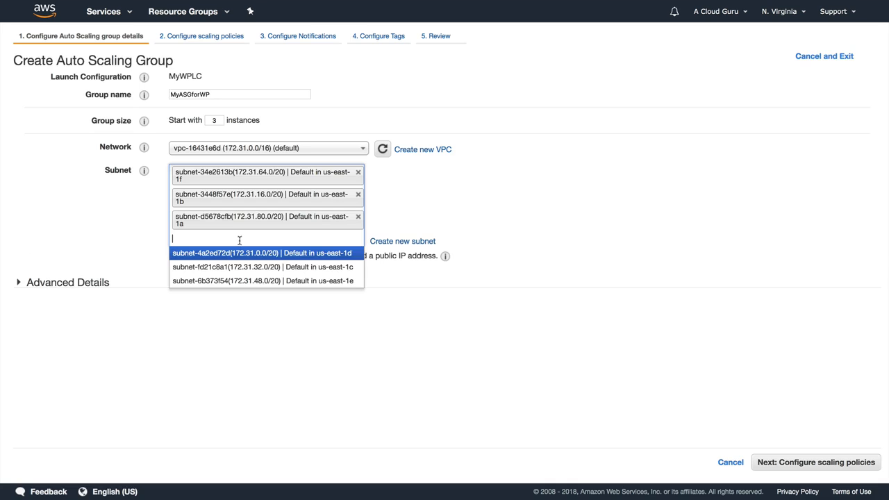
left_click(241, 252)
left_click(240, 258)
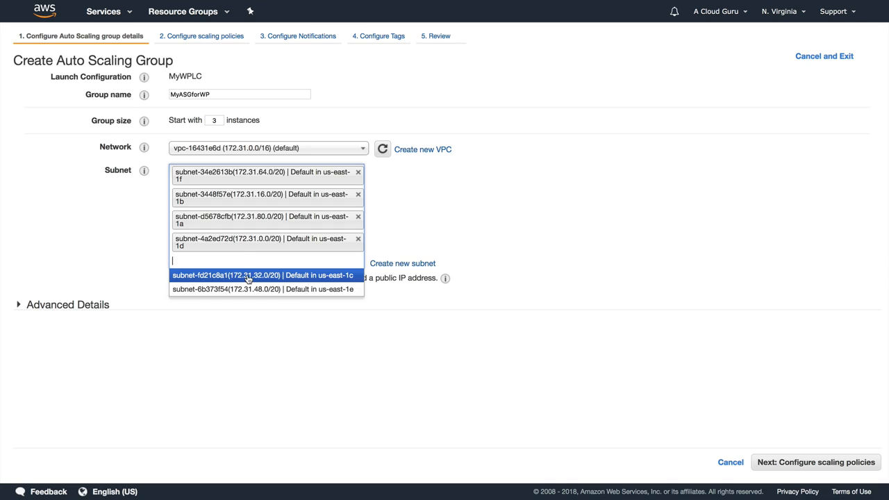
left_click(247, 275)
left_click(242, 281)
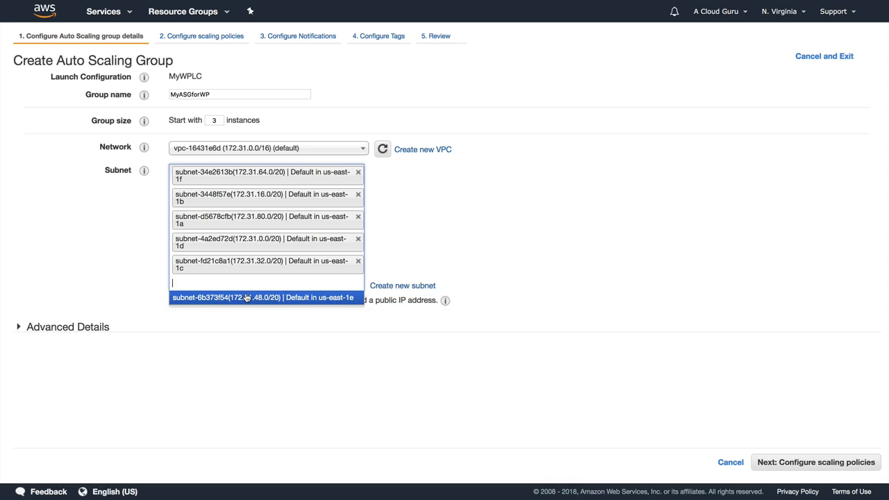
left_click(246, 297)
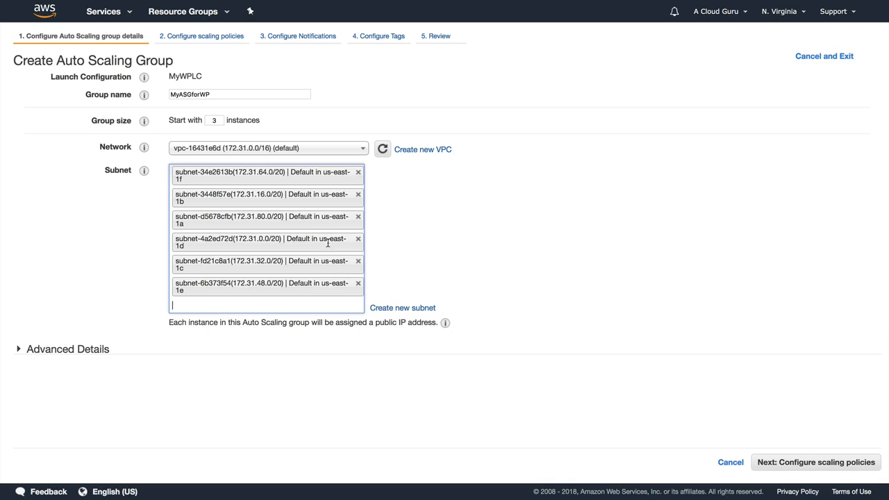
left_click(533, 270)
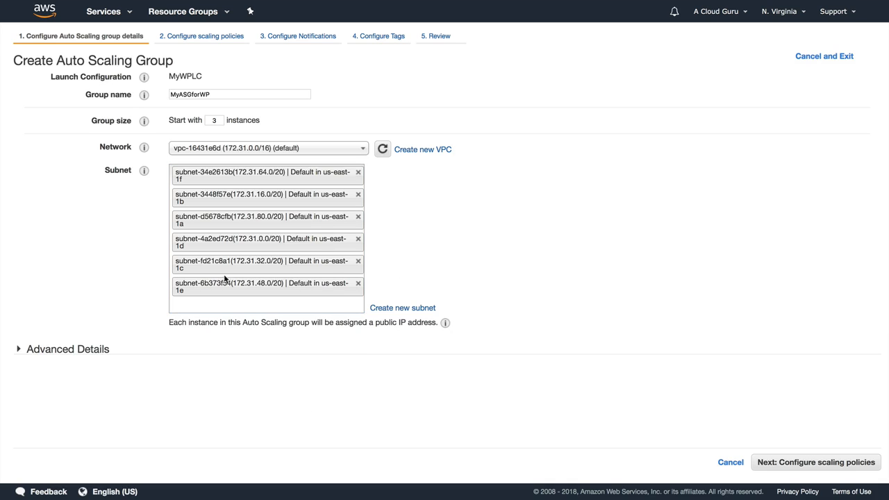
left_click(87, 348)
Attach the MyWPInstances target group to the Auto Scaling group and switch health checks from EC2 to ELB.
scroll(173, 368, "down", 2)
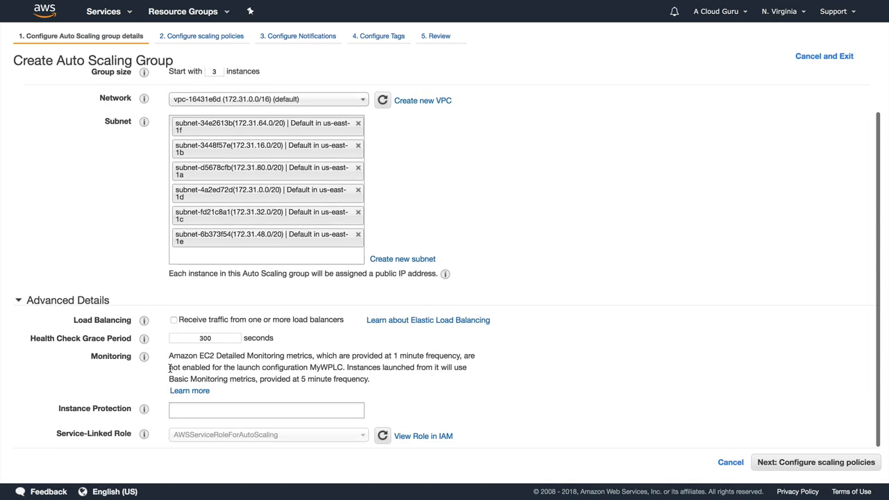
left_click(174, 320)
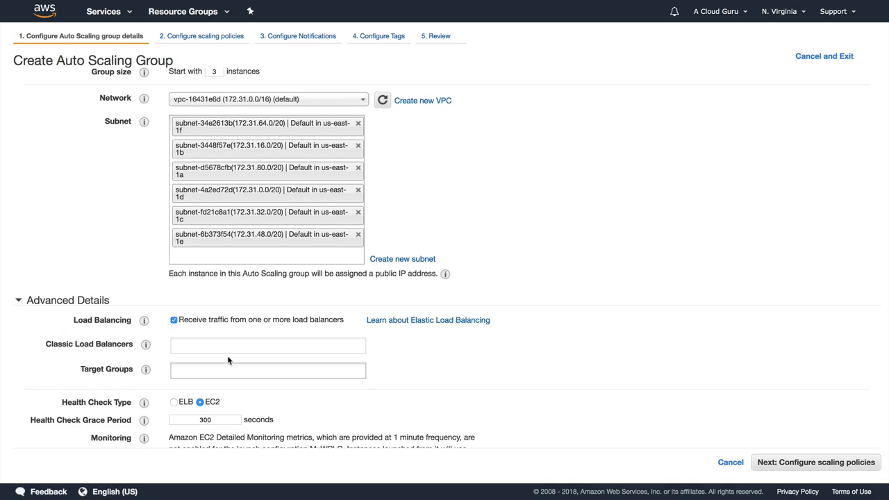
left_click(201, 370)
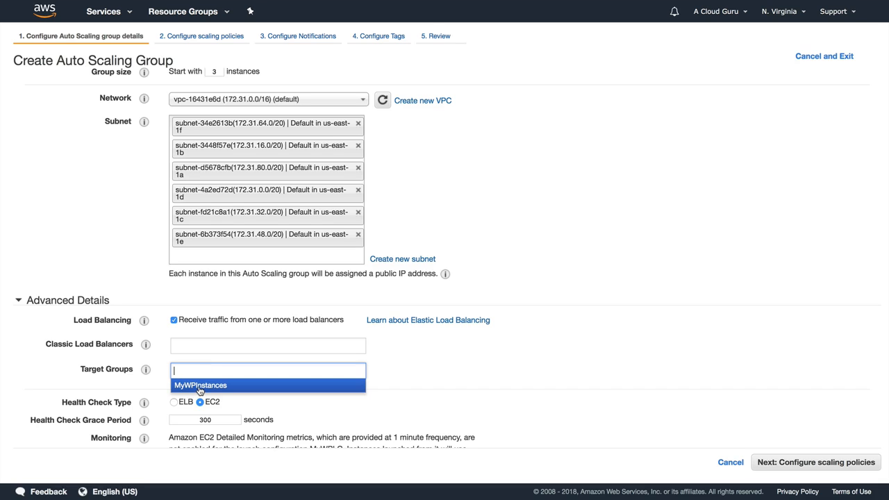
left_click(200, 386)
scroll(387, 400, "down", 1)
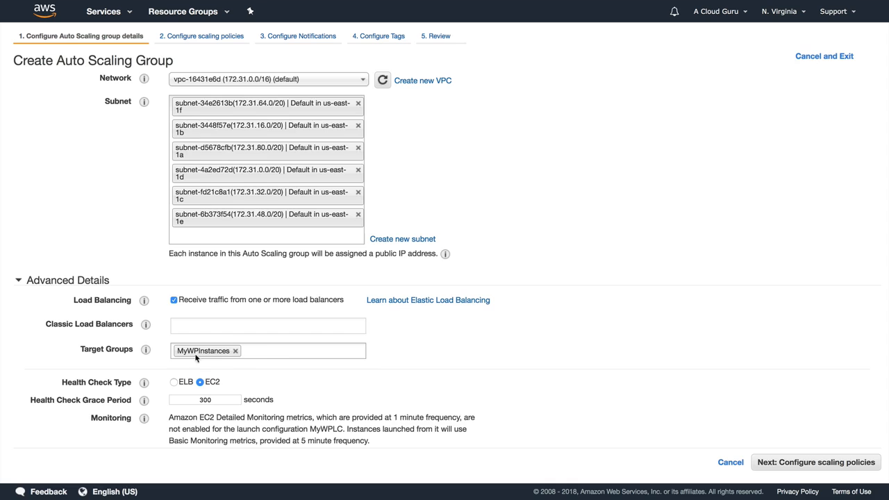
scroll(406, 368, "down", 3)
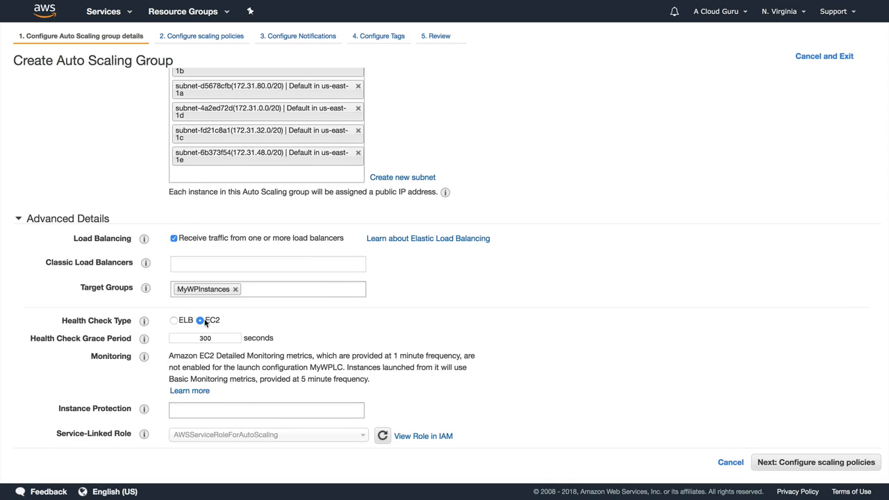
left_click(174, 320)
Keep the group at its initial size and notify a new myWPSNS topic with a recipient e-mail.
left_click(783, 462)
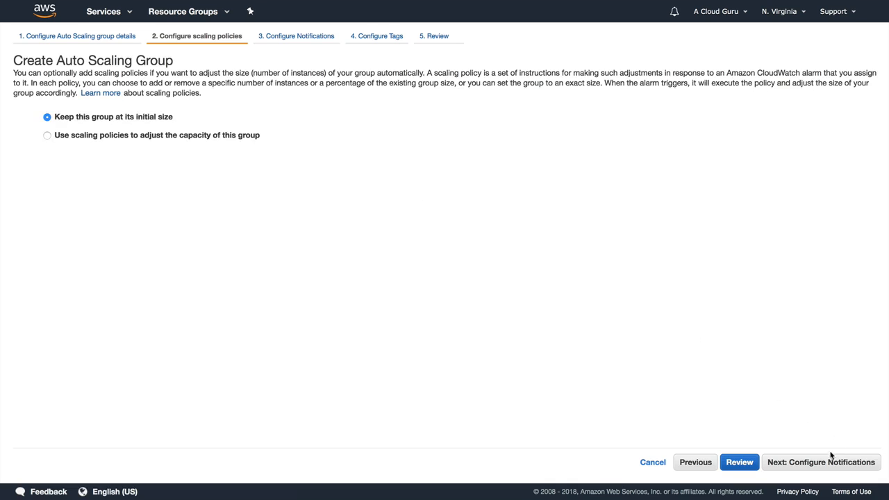
left_click(819, 462)
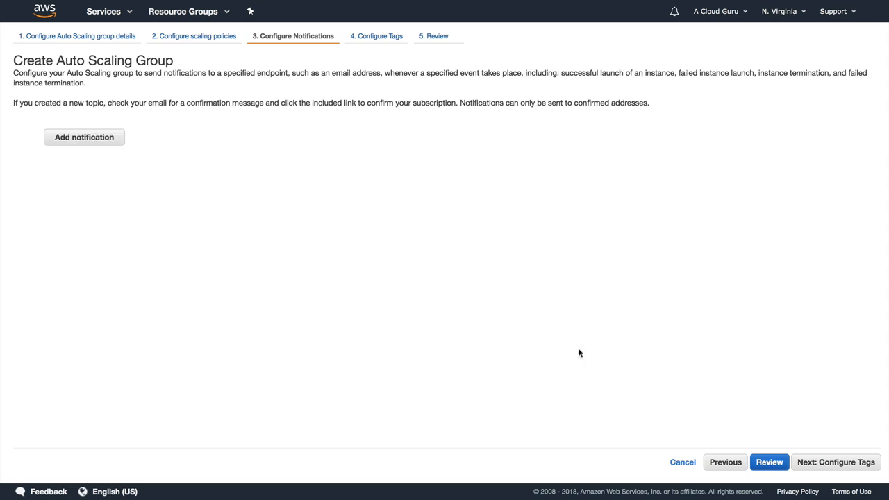
left_click(81, 141)
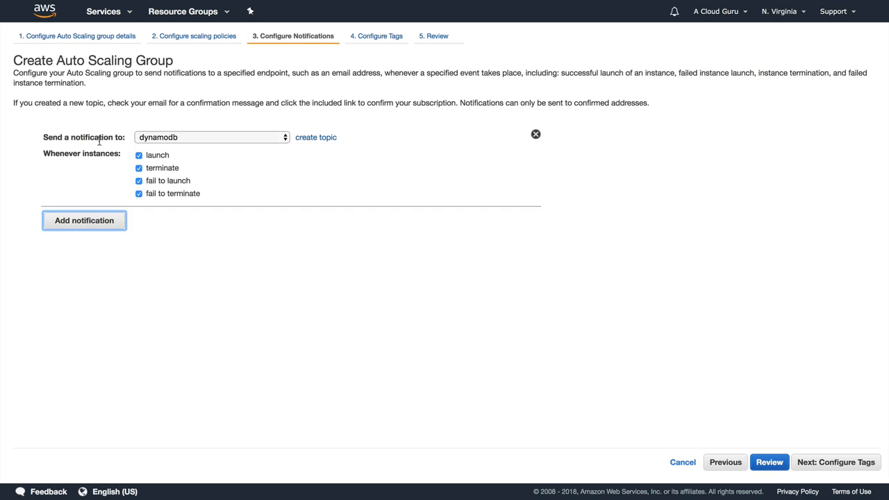
left_click(309, 139)
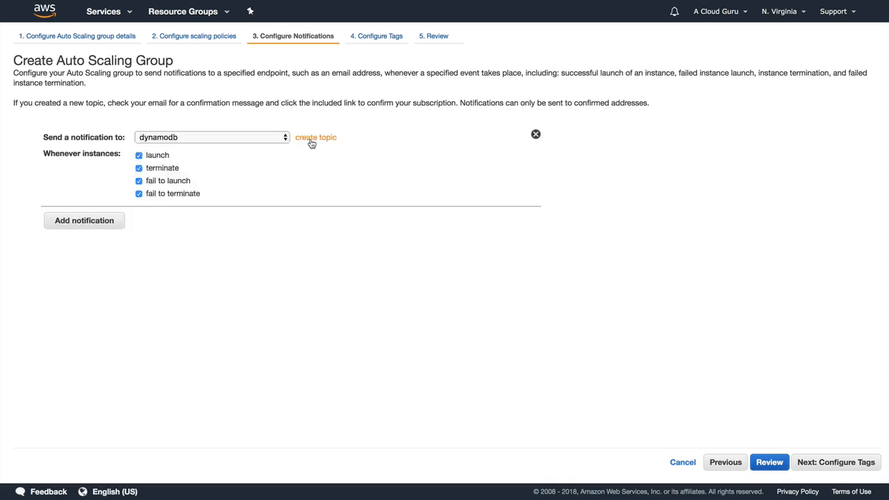
left_click(185, 136)
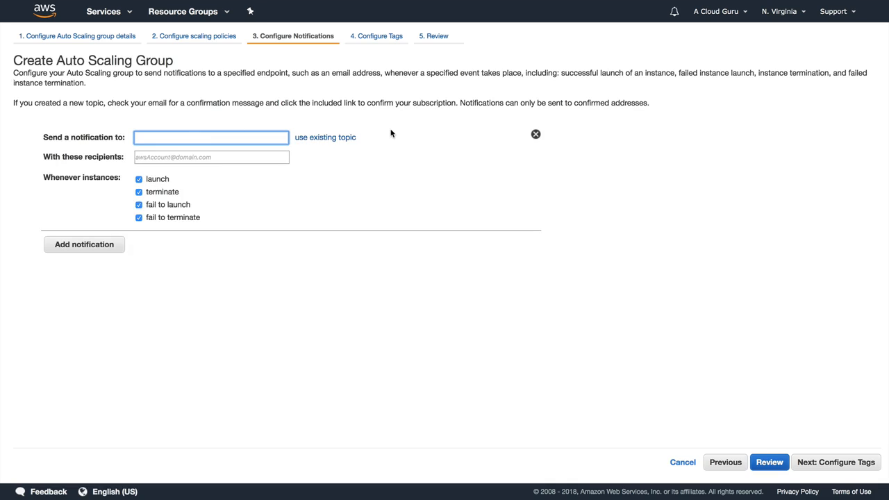
type("myWPSNS")
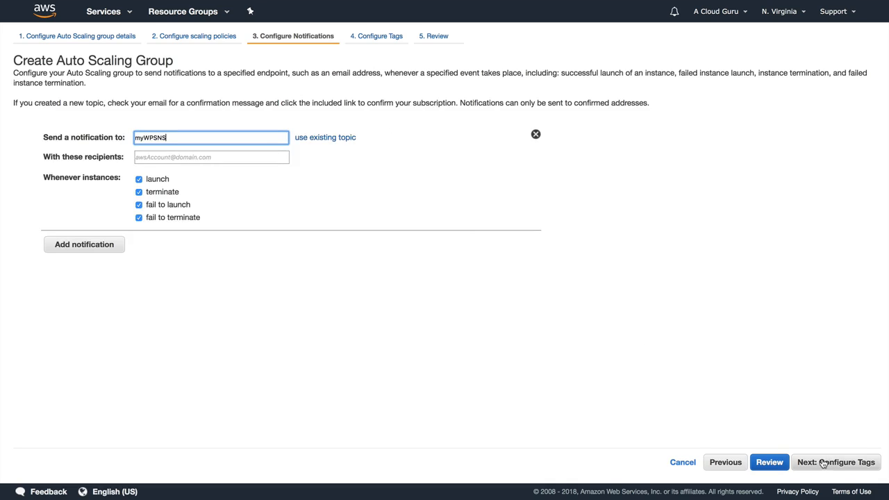
left_click(176, 157)
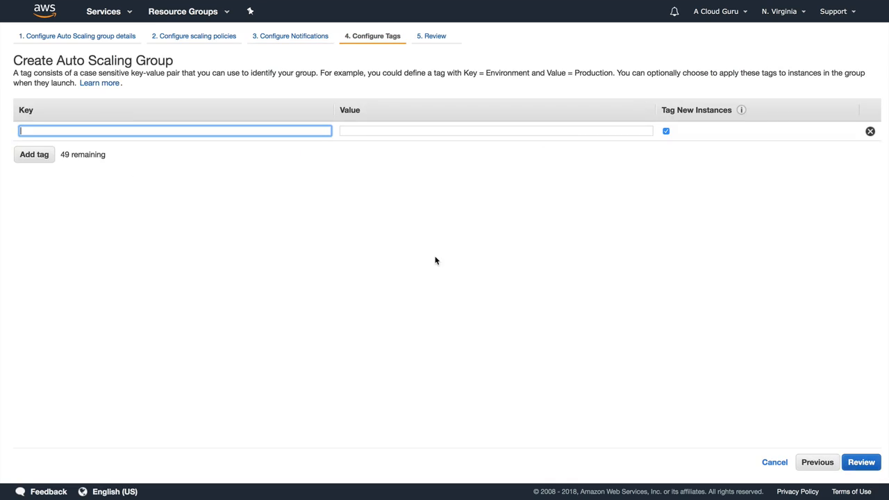
Tag instances with Name = MyWPASGEC2Instance, then review and create the MyASGforWP group.
type("Name")
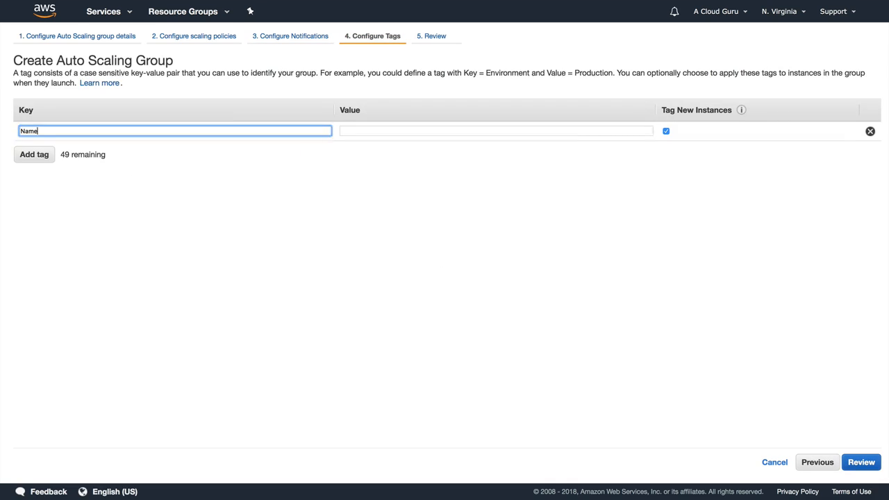
key("Tab")
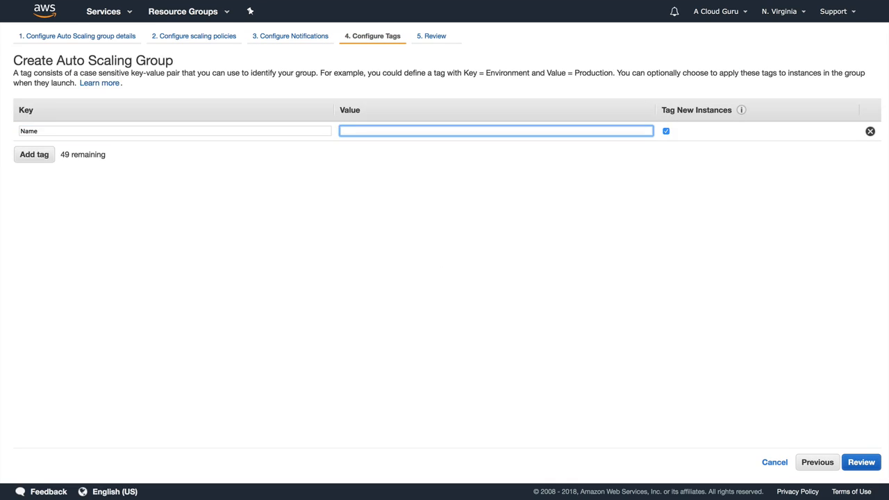
type("MyWPASGEC2Instance")
left_click(861, 462)
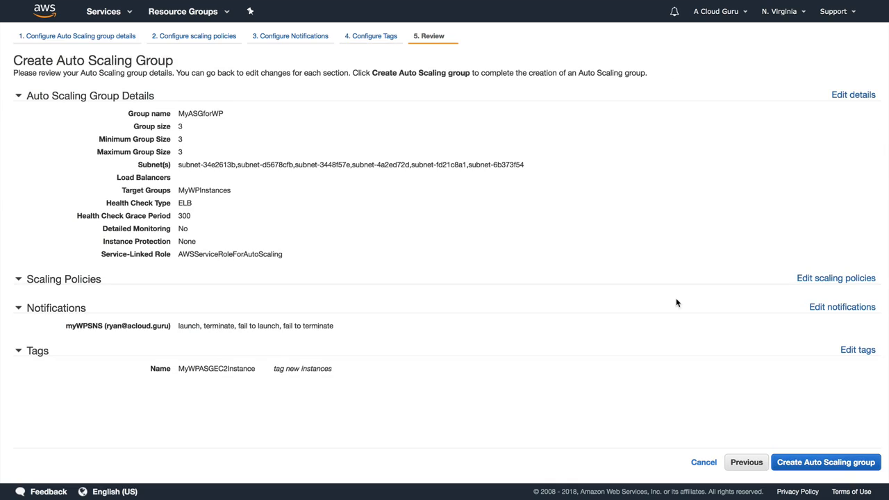
left_click(801, 463)
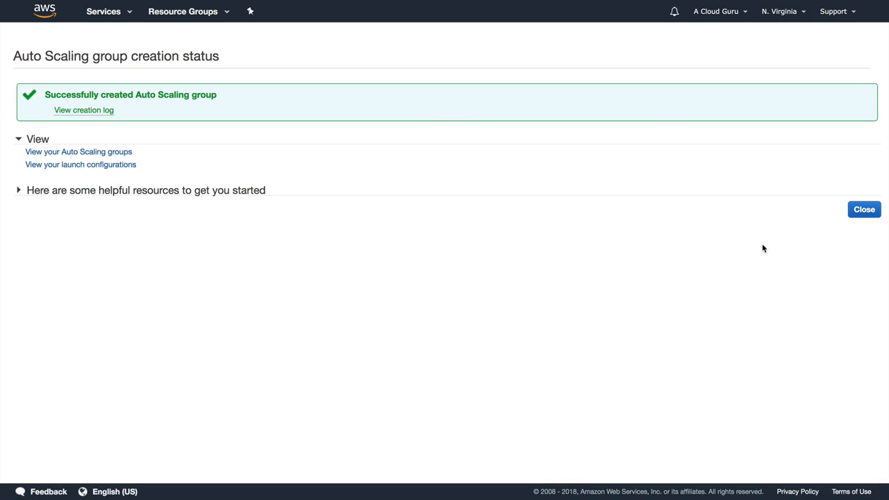
Check MyASGforWP's activity history and refresh until all three instance launches show Successful.
left_click(93, 152)
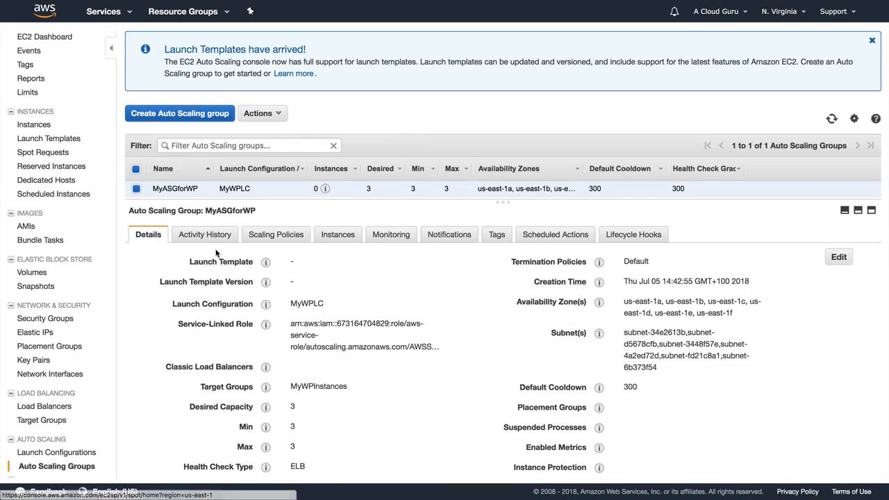
left_click(215, 240)
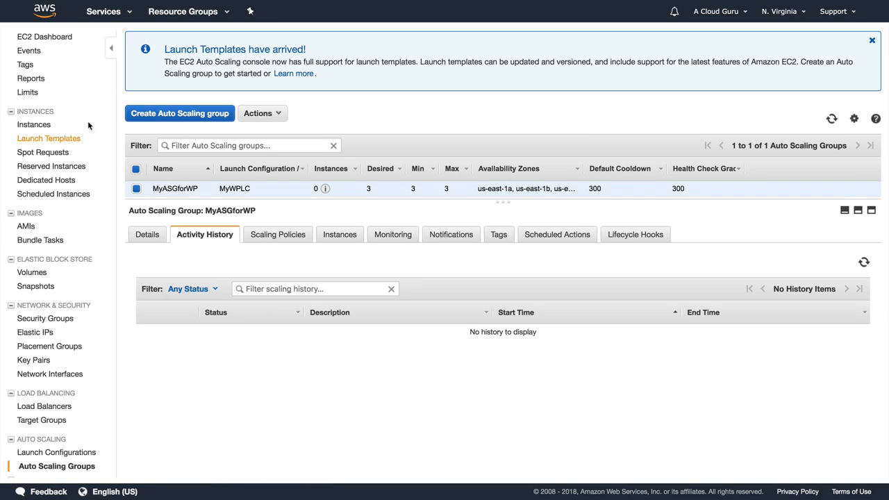
left_click(42, 124)
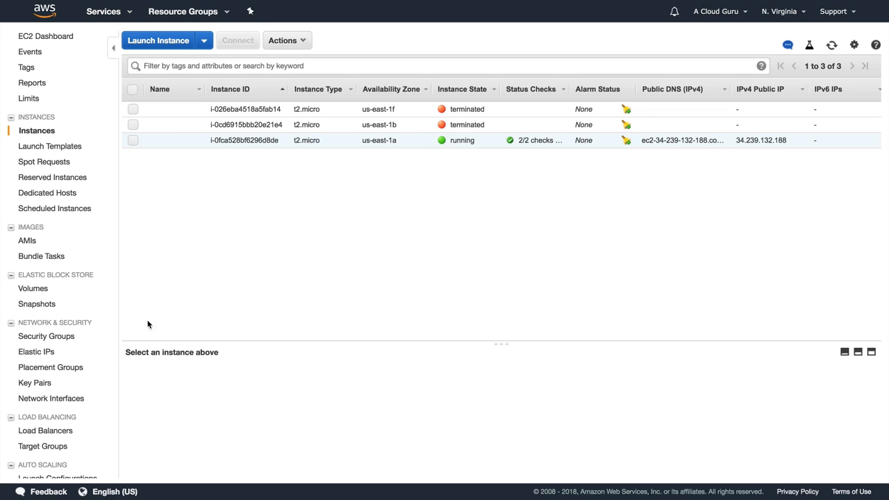
scroll(91, 356, "down", 2)
left_click(62, 421)
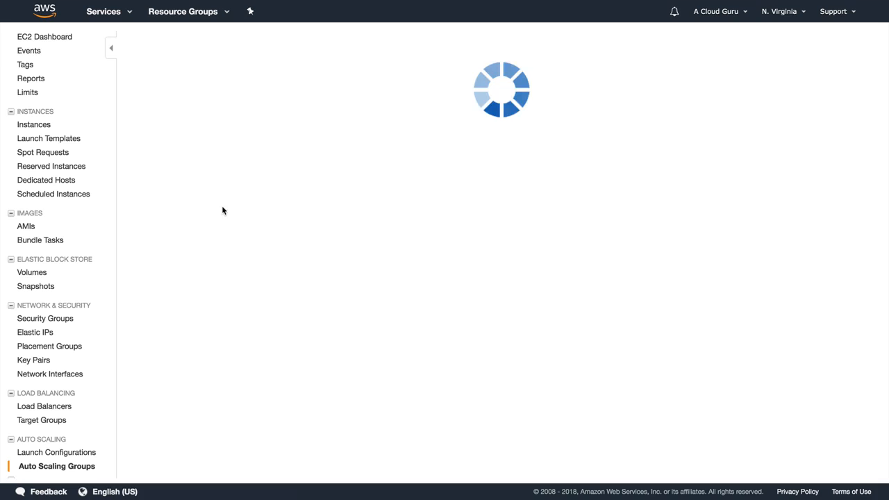
left_click(221, 186)
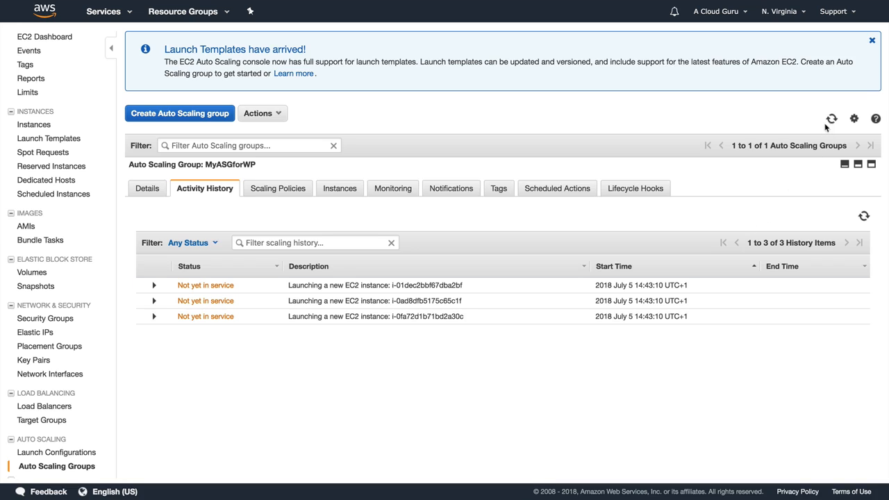
left_click(863, 216)
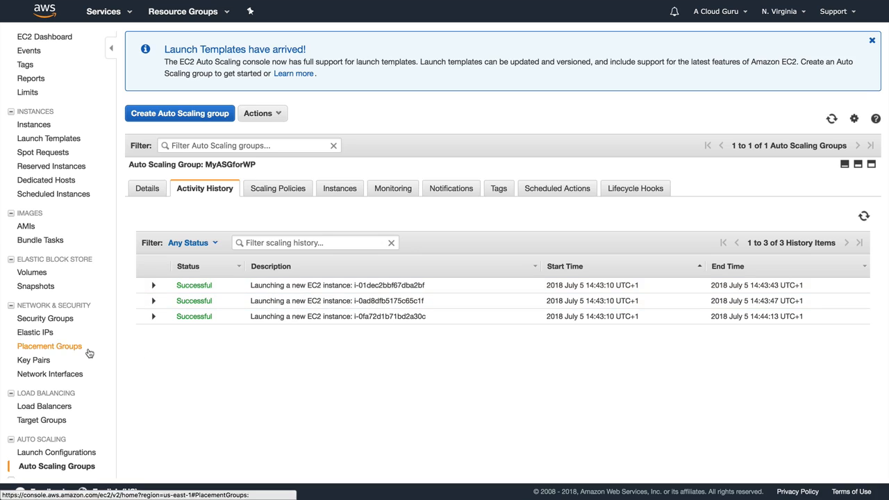
scroll(89, 351, "down", 5)
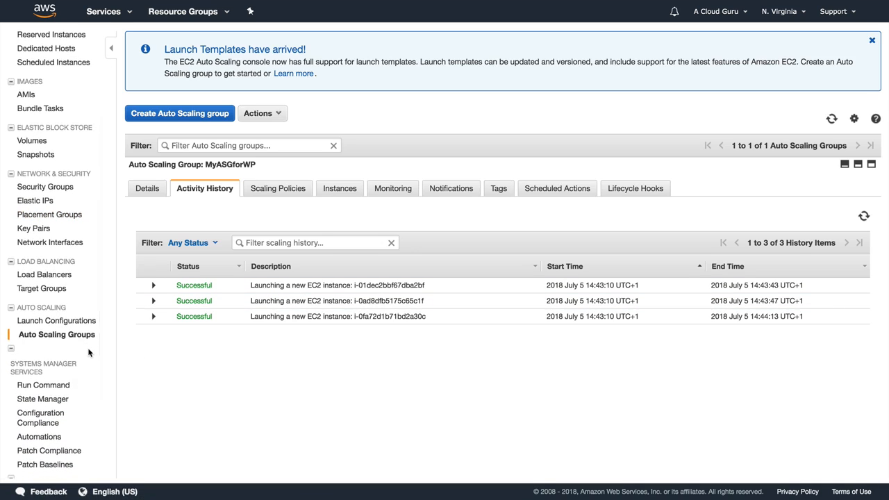
scroll(89, 353, "up", 4)
scroll(89, 353, "up", 1)
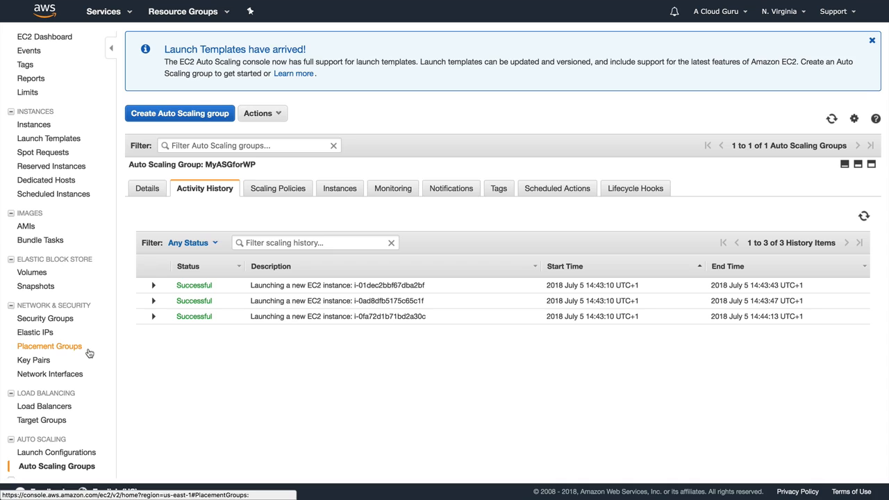
Remove instance i-0fca528bf6296d8de from MyWPInstances' registered targets and save the change.
left_click(43, 420)
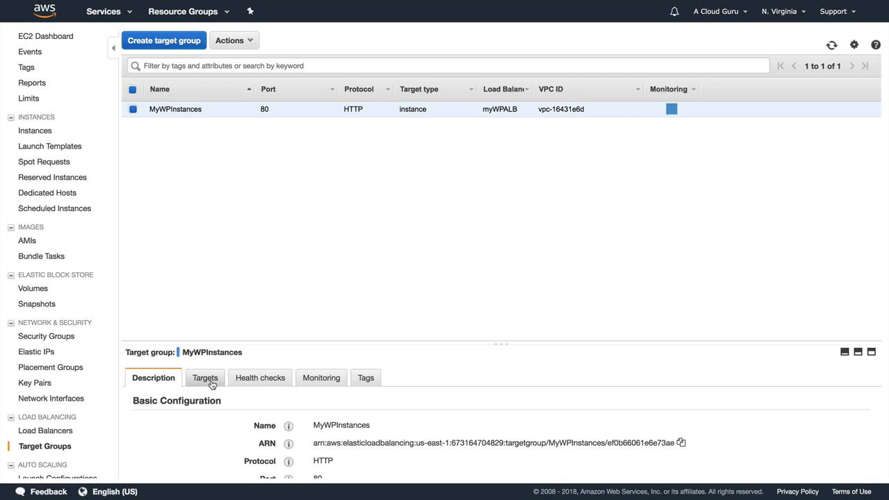
left_click(207, 380)
scroll(477, 413, "down", 5)
scroll(476, 412, "up", 2)
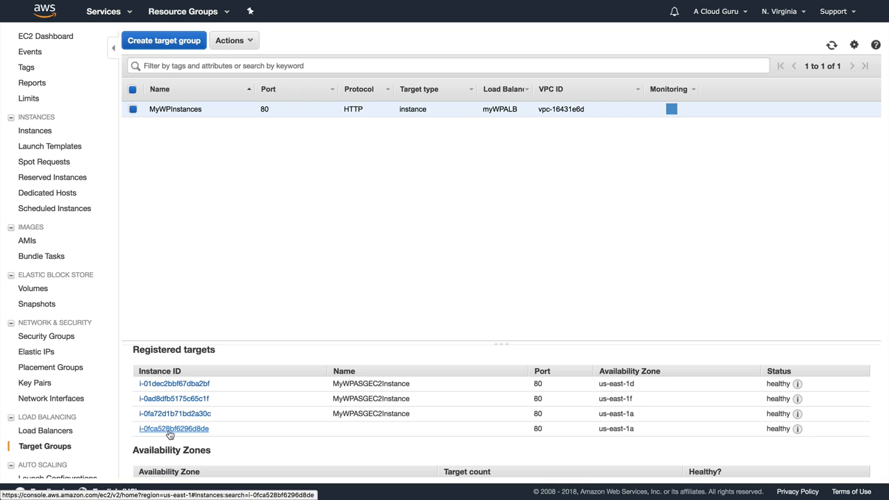
scroll(169, 434, "down", 2)
scroll(168, 434, "up", 3)
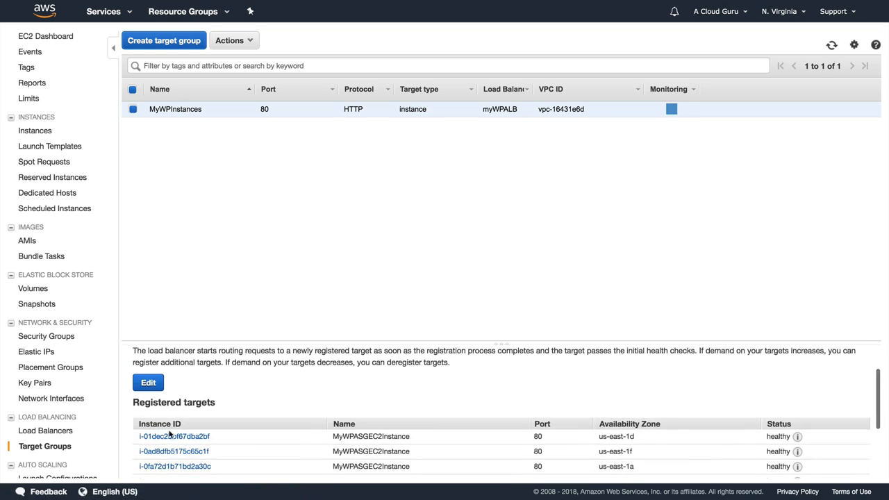
left_click(148, 367)
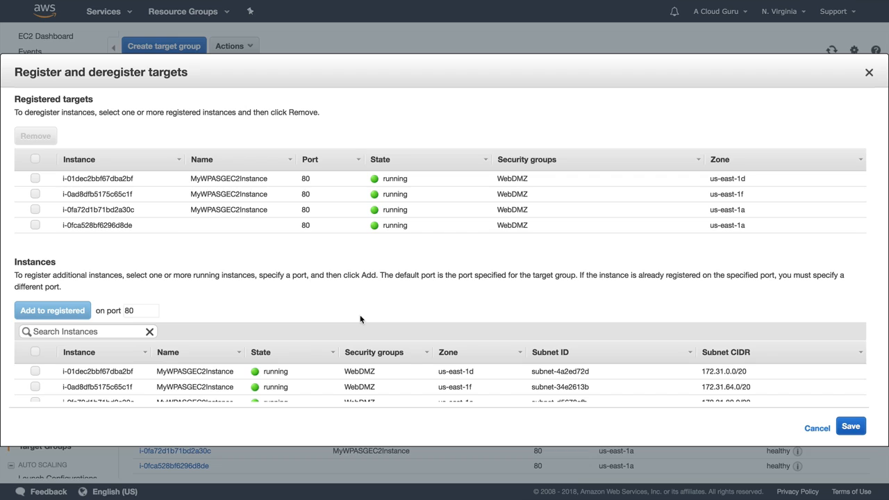
left_click(35, 225)
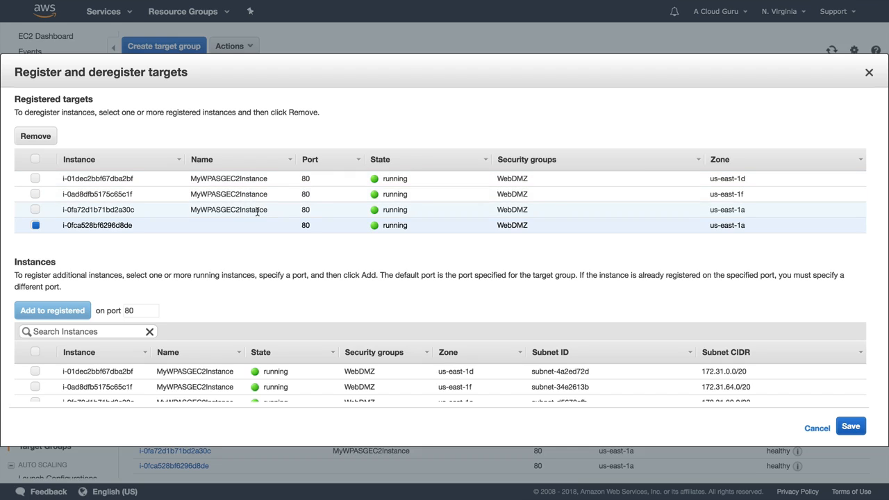
left_click(36, 136)
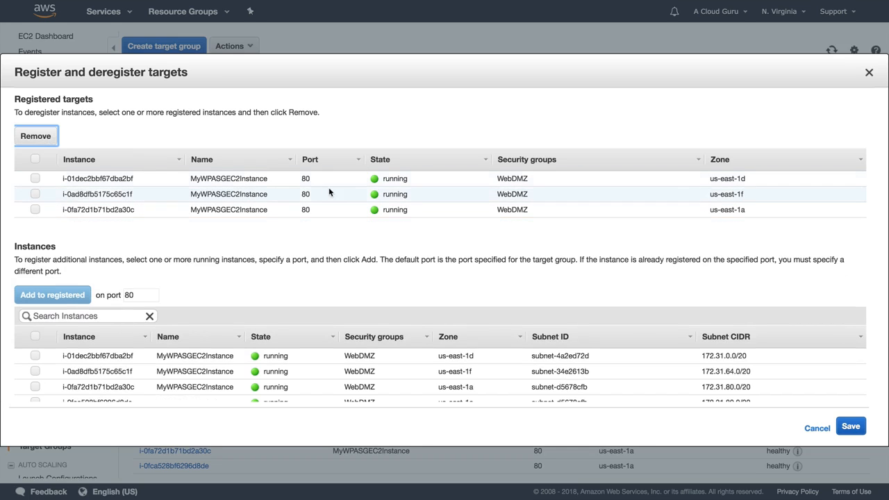
left_click(857, 429)
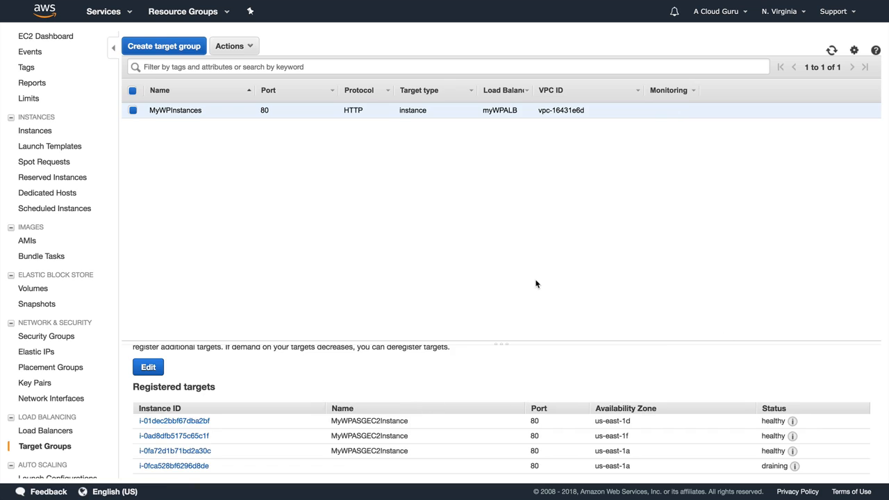
Show the EC2 running instances list sorted by the Name column.
left_click(48, 36)
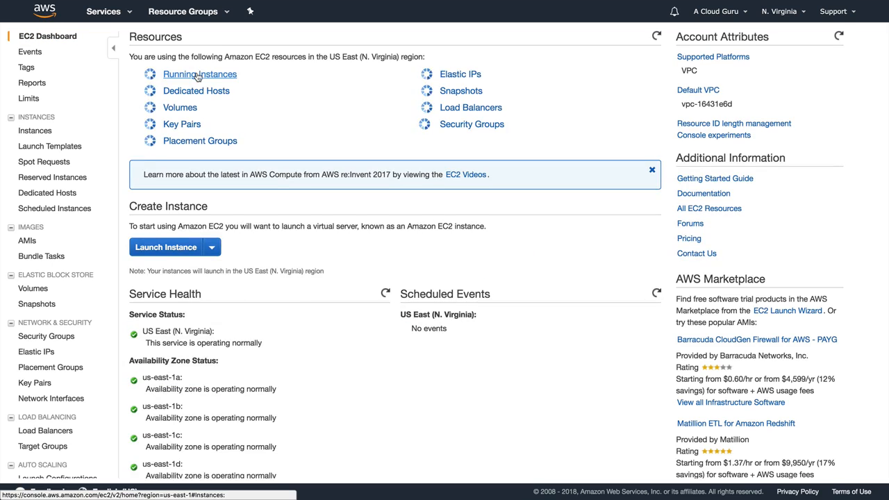
left_click(218, 81)
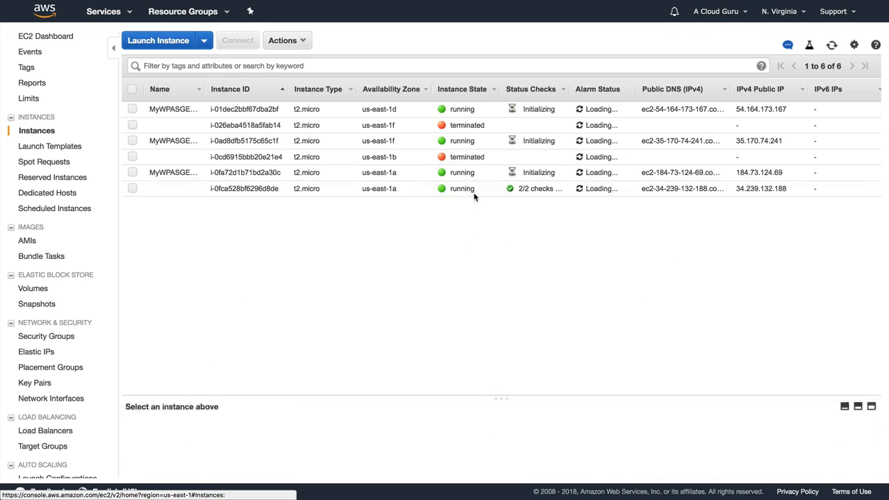
left_click(182, 89)
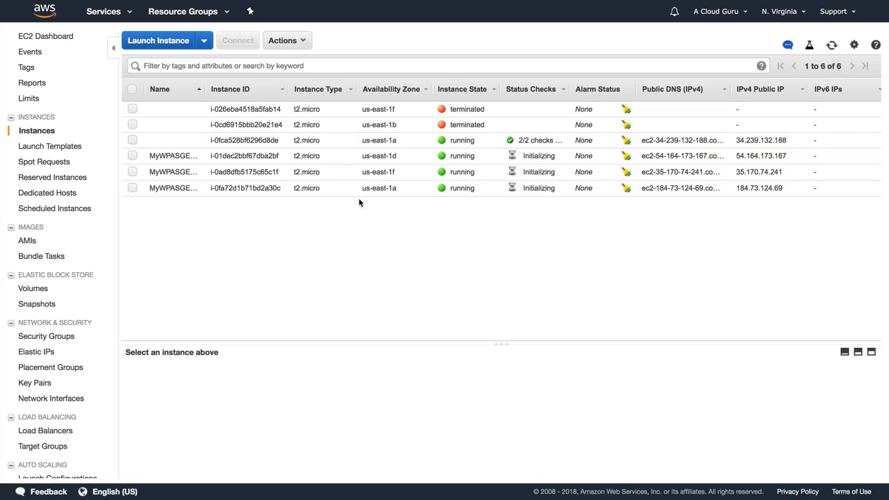
Load imacloudguru.com in a new browser tab.
key("super+t")
type("i")
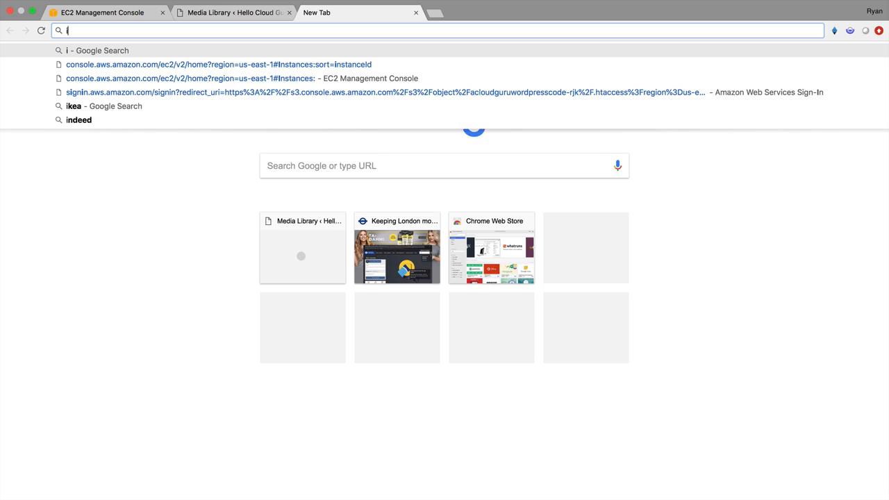
type("mac")
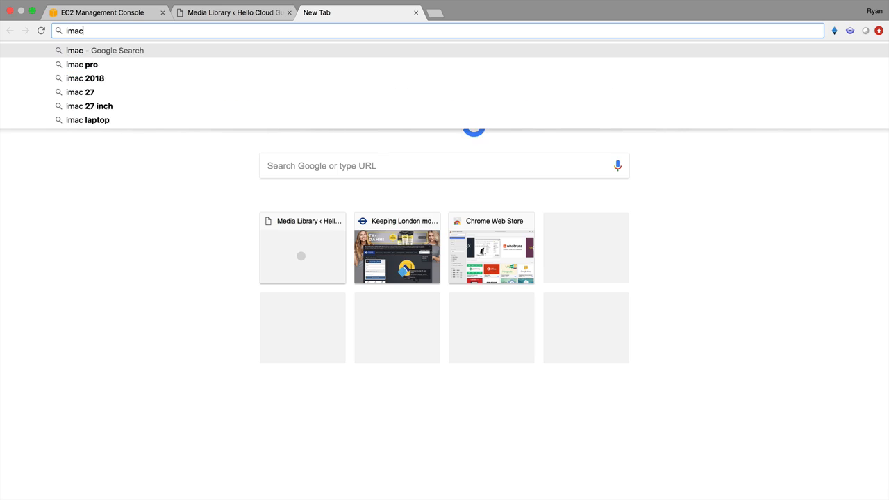
type("loudgur.com")
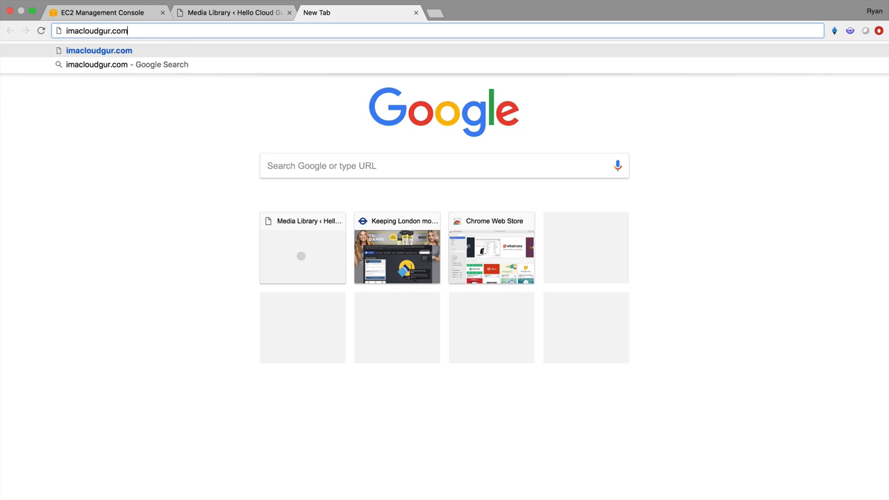
key("BackSpace")
key("BackSpace")
key("BackSpace")
key("BackSpace")
key("BackSpace")
type("ru.com")
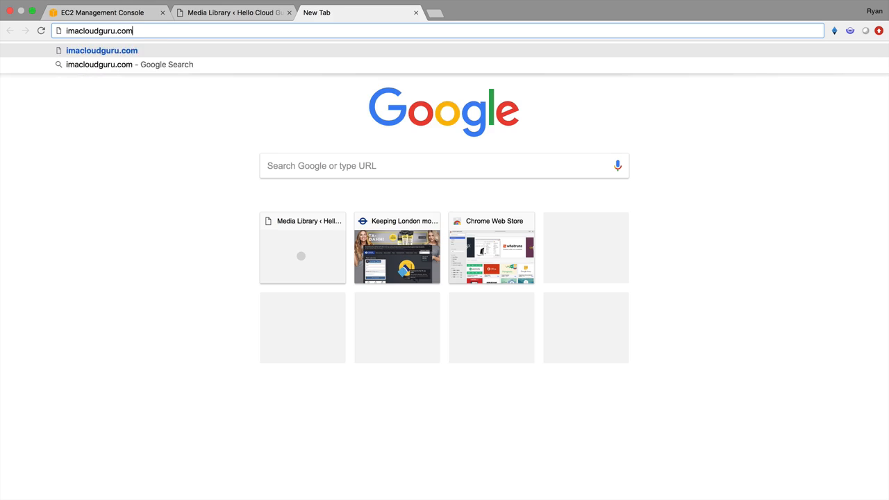
key("Return")
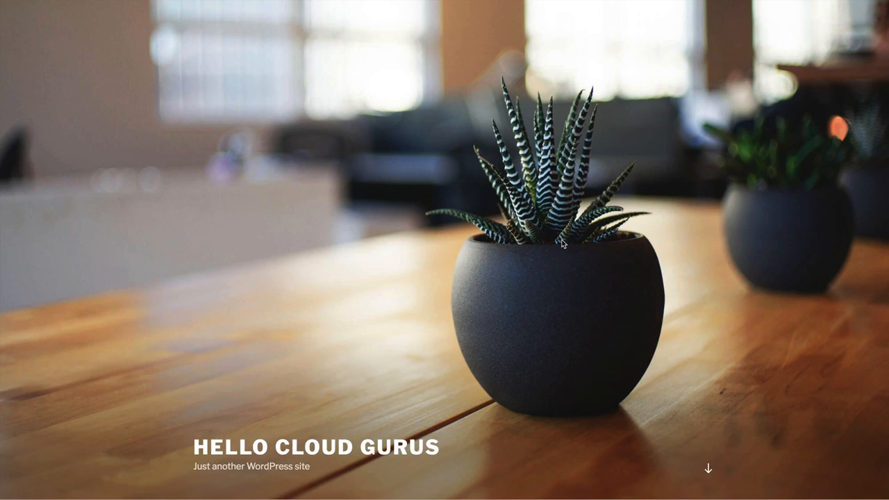
Open the post's falconheavy.jpg photo in its own tab, served from CloudFront, then return to EC2.
scroll(644, 265, "down", 8)
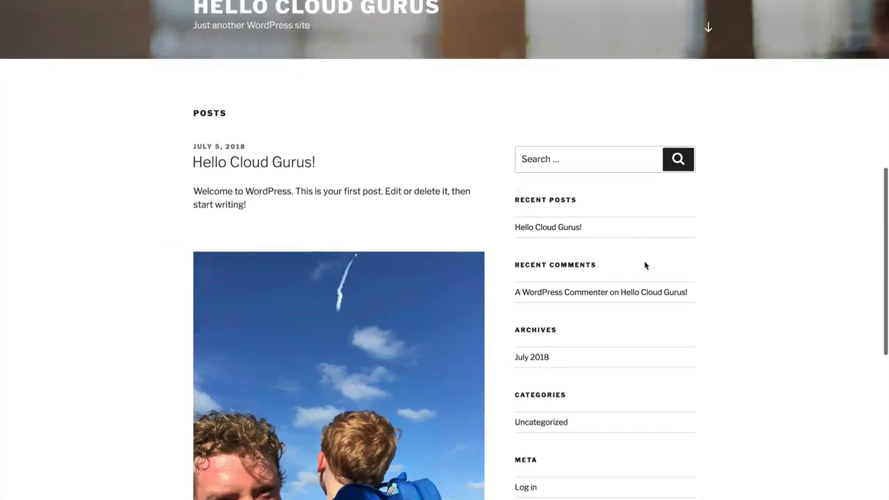
scroll(644, 266, "down", 4)
scroll(645, 265, "up", 6)
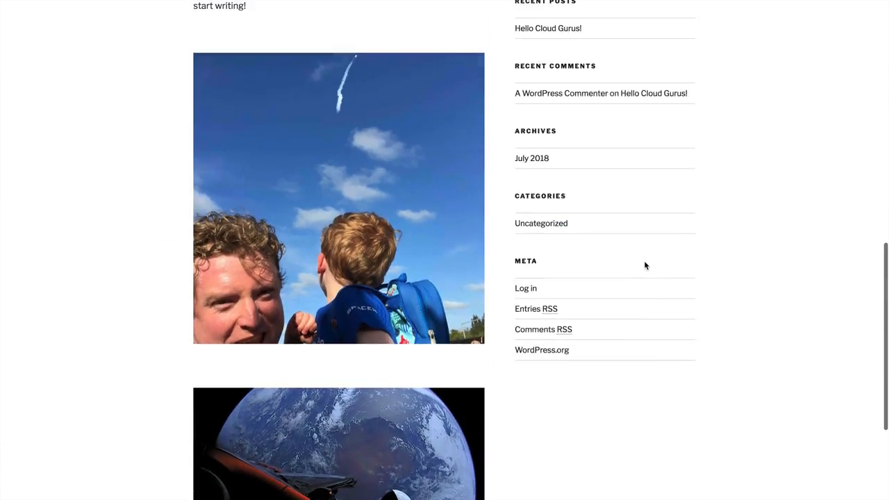
scroll(383, 329, "down", 1)
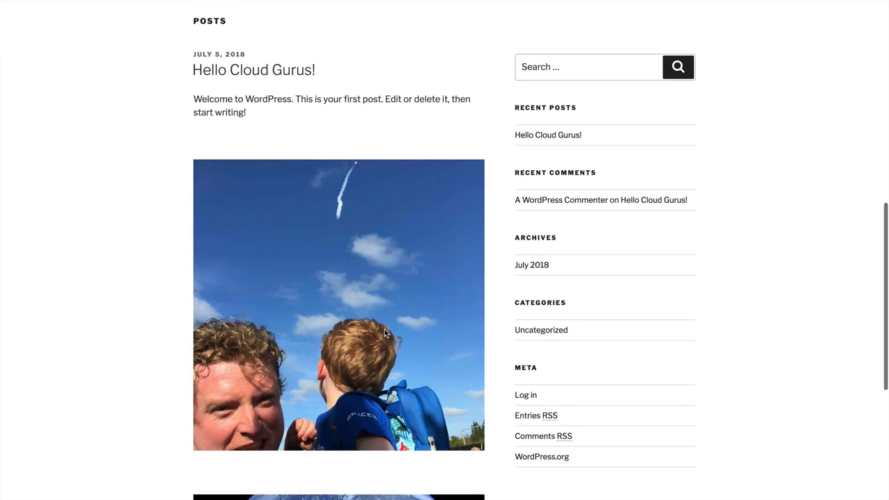
right_click(370, 329)
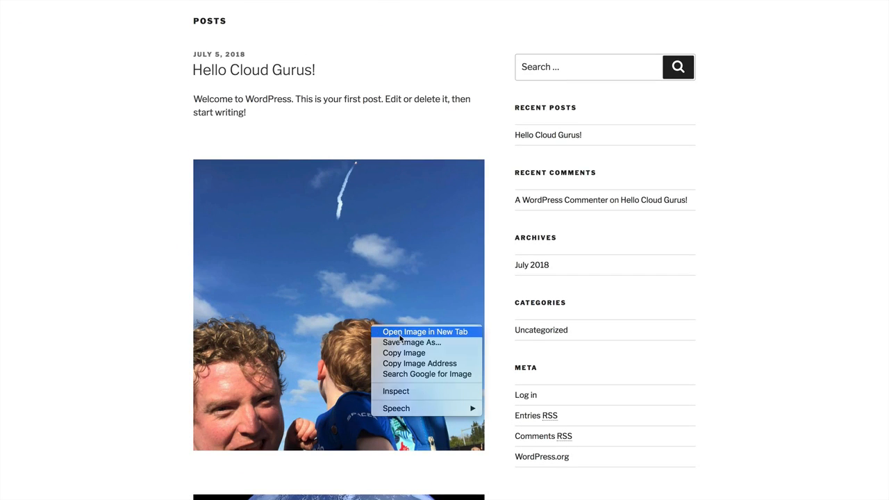
left_click(401, 331)
left_click(432, 25)
mouse_move(204, 9)
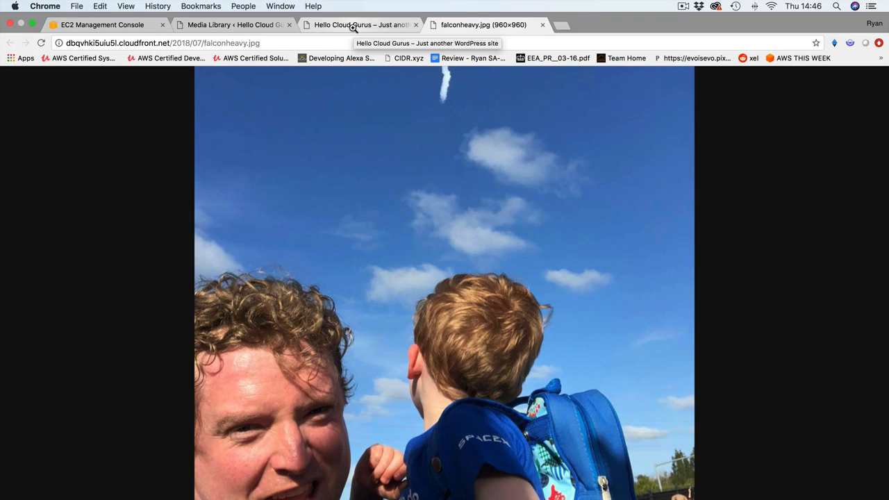
left_click(138, 25)
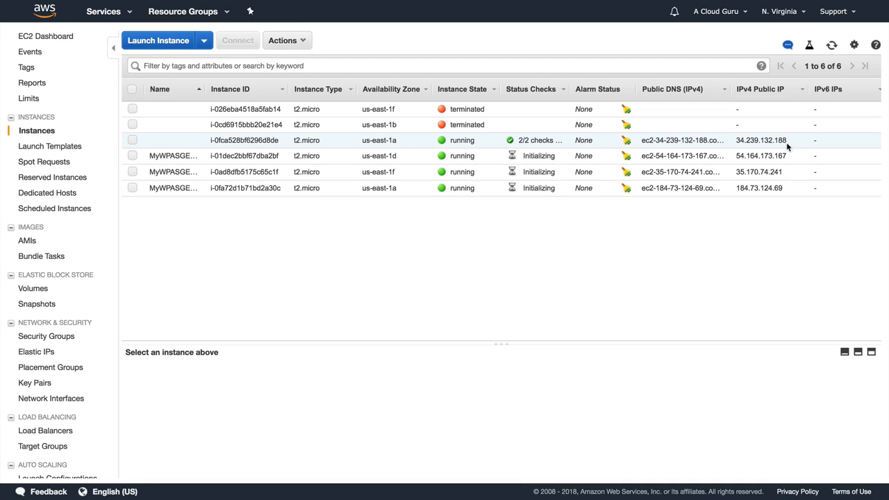
Name instance i-0fca528bf6296d8de WriteNodeForWP and select its public IP address.
left_click(194, 139)
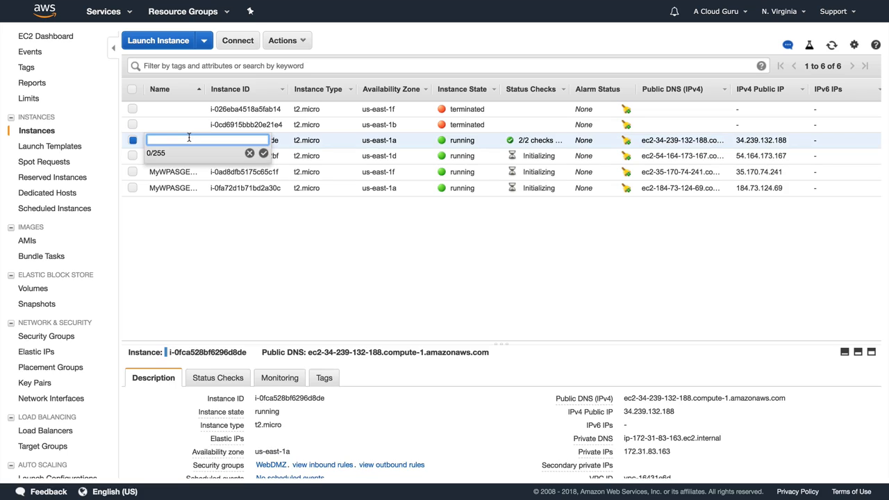
type("WriteNodeForWP")
key("Return")
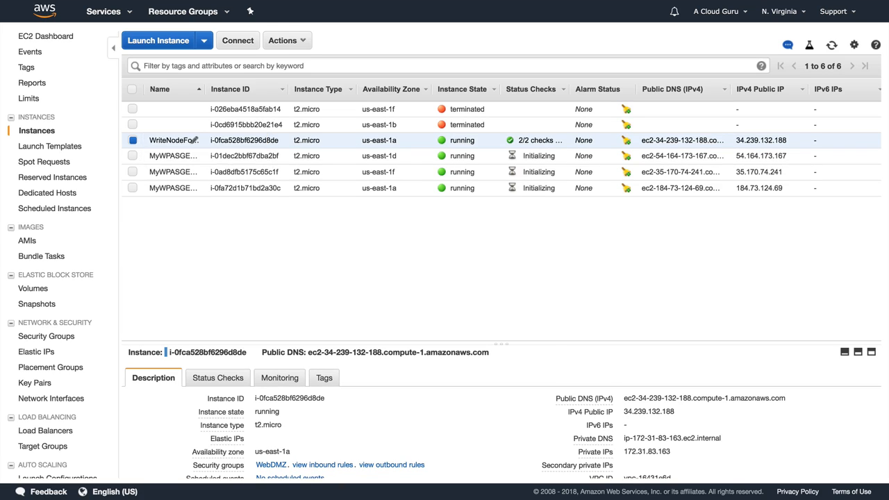
left_click_drag(787, 143, 736, 140)
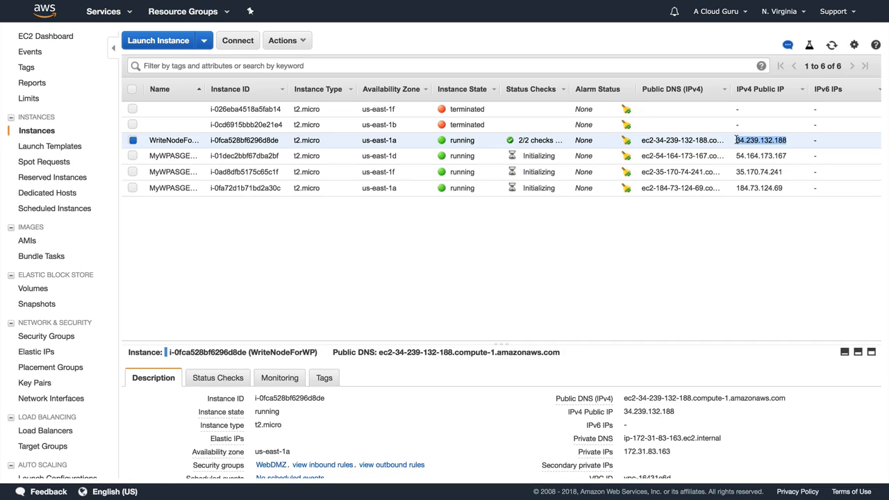
Open the write node's public IP with /wp-login.php and log in to WordPress admin.
key("super+c")
key("super+t")
key("super+v")
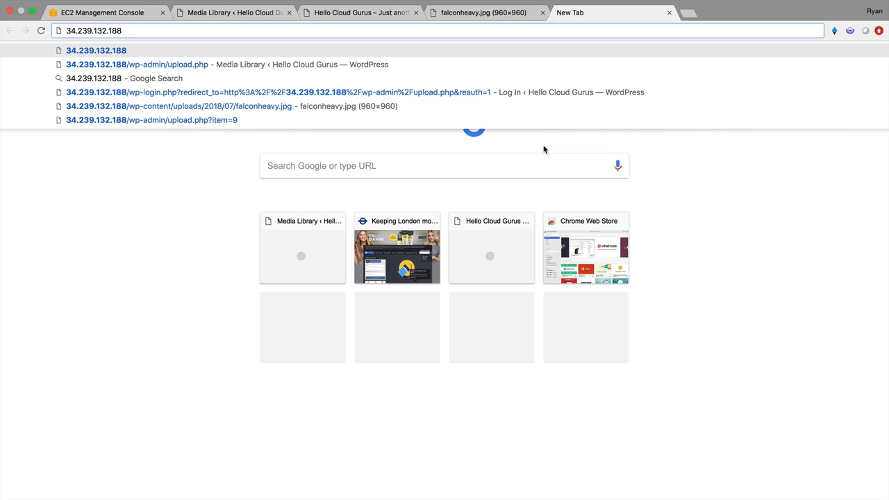
type("/wp-login")
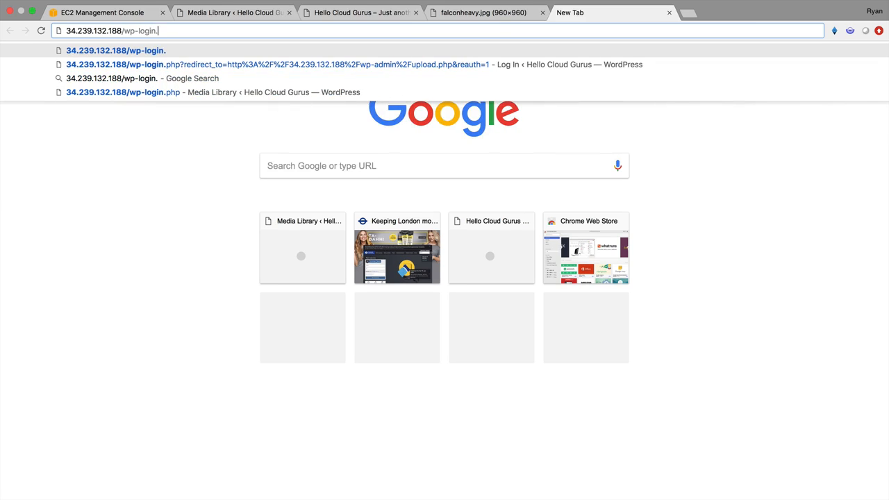
type(".php")
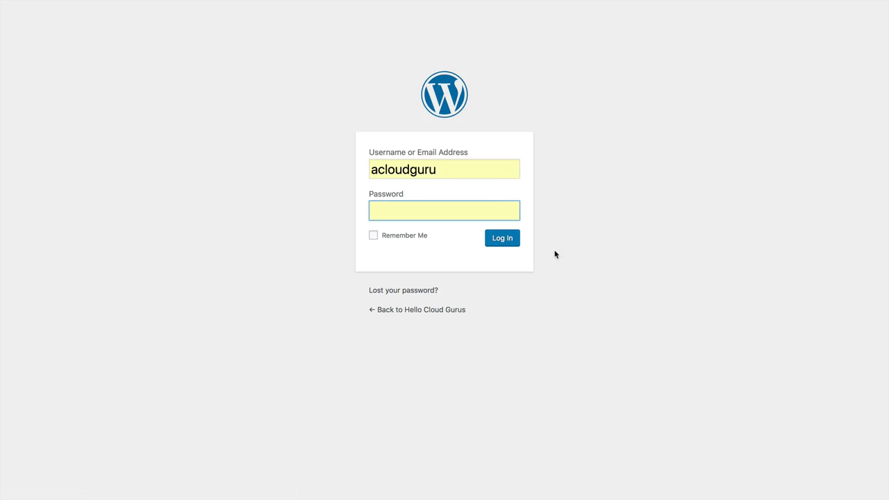
left_click(504, 236)
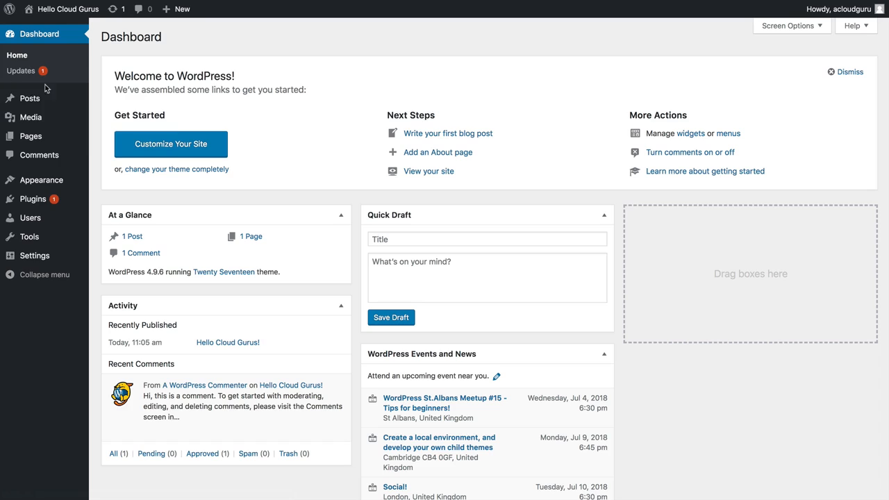
Publish a 'Welcome to Mars' post containing the Mars rockets image from the media library.
left_click(30, 120)
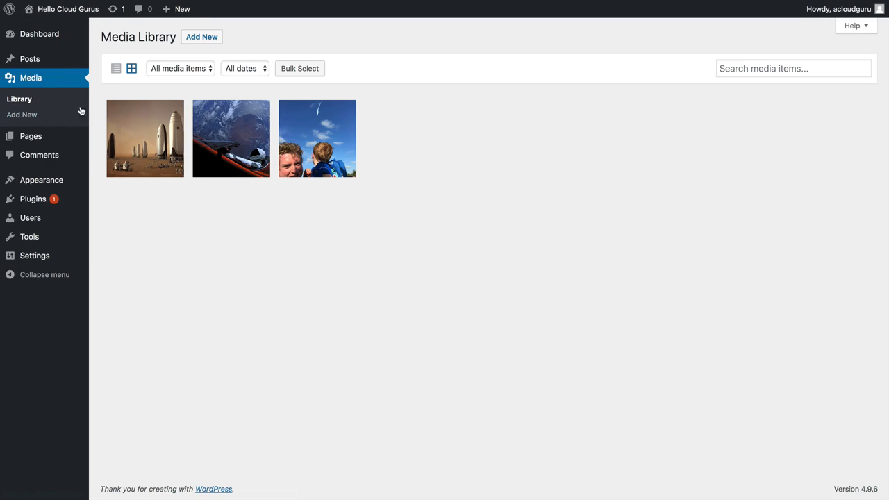
left_click(36, 62)
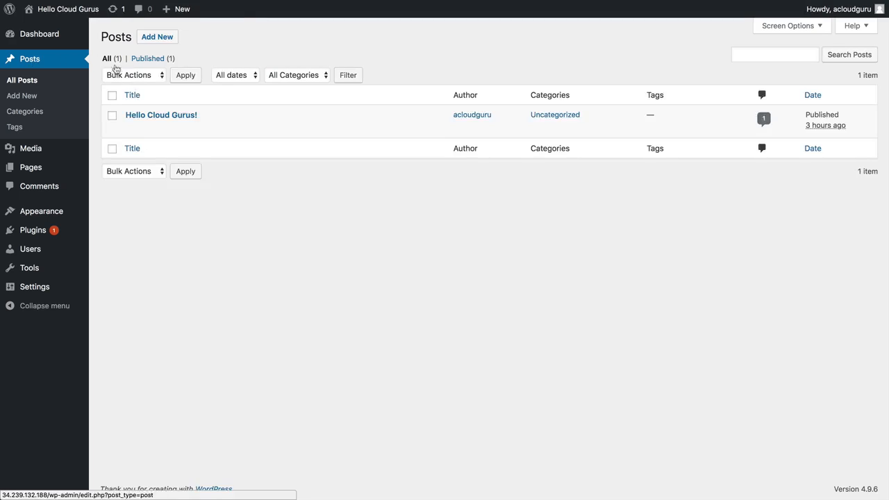
left_click(151, 41)
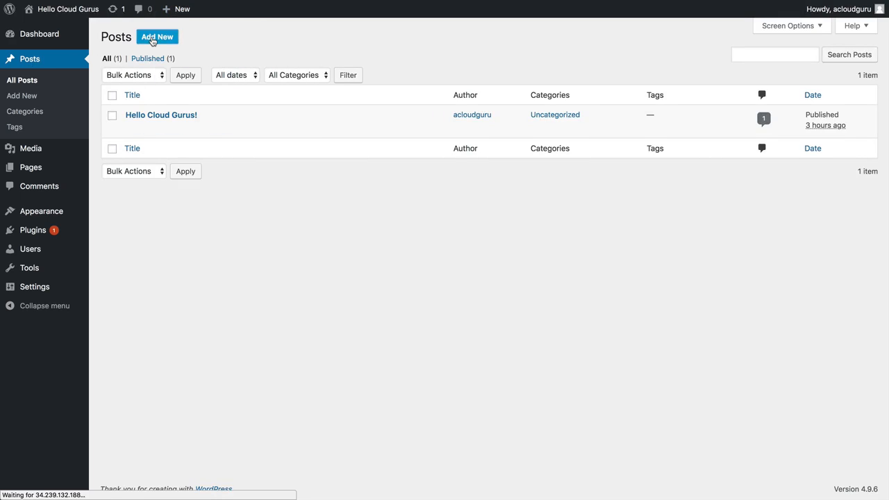
type("Wl")
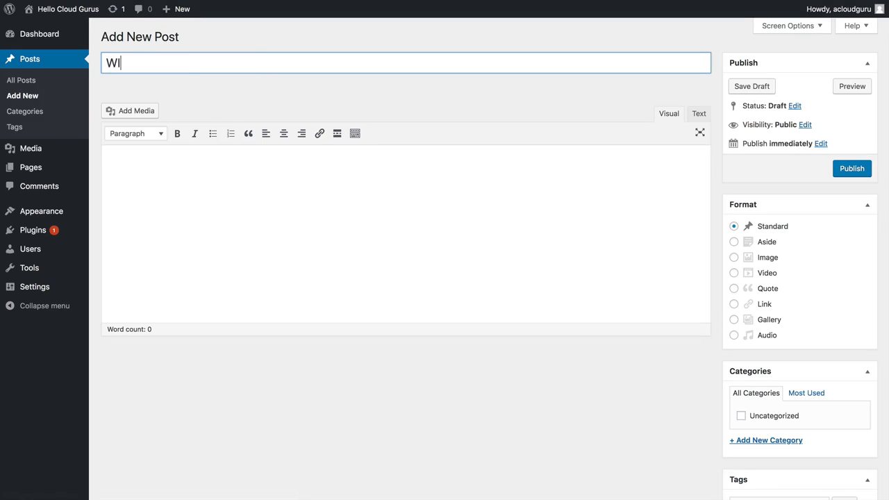
type("elcome oto Mars")
left_click(242, 219)
left_click(124, 112)
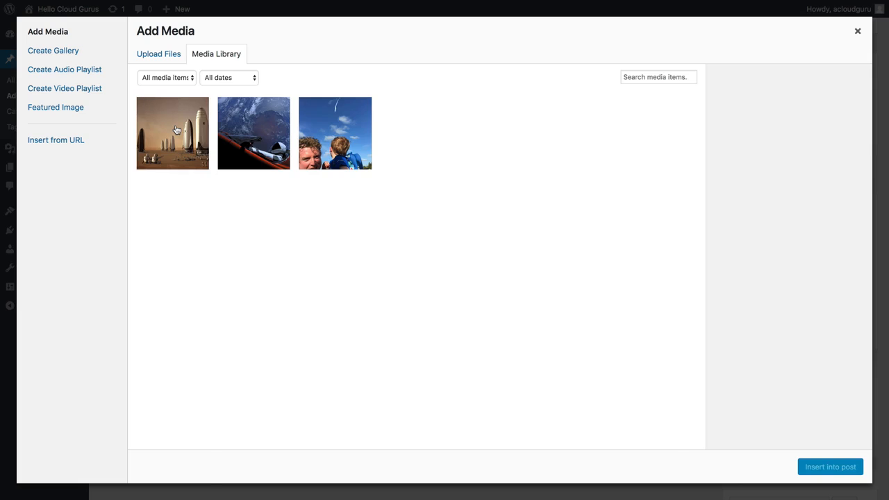
left_click(176, 129)
left_click(848, 473)
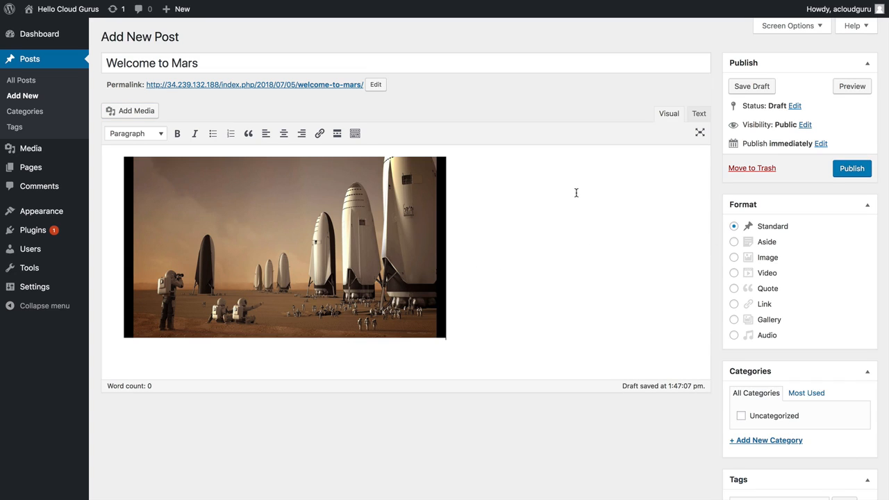
left_click(852, 168)
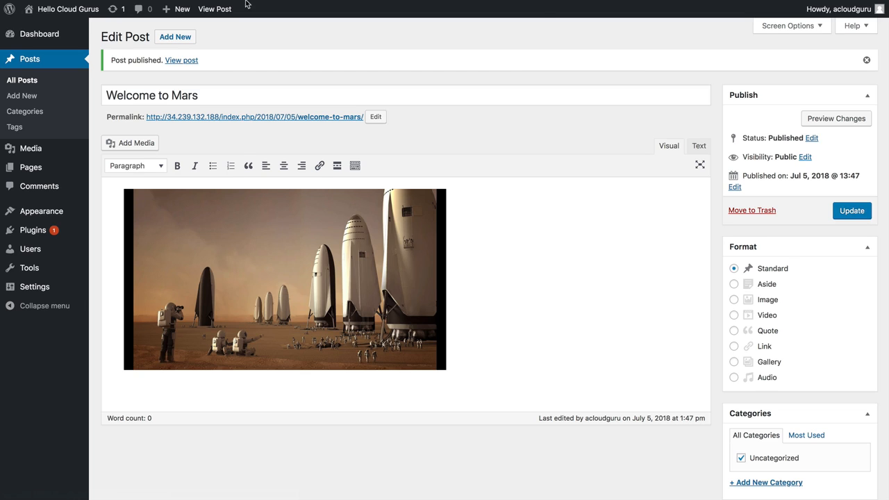
Refresh the Hello Cloud Gurus blog tab and scroll to find Welcome to Mars above Hello Cloud Gurus!
mouse_move(247, 3)
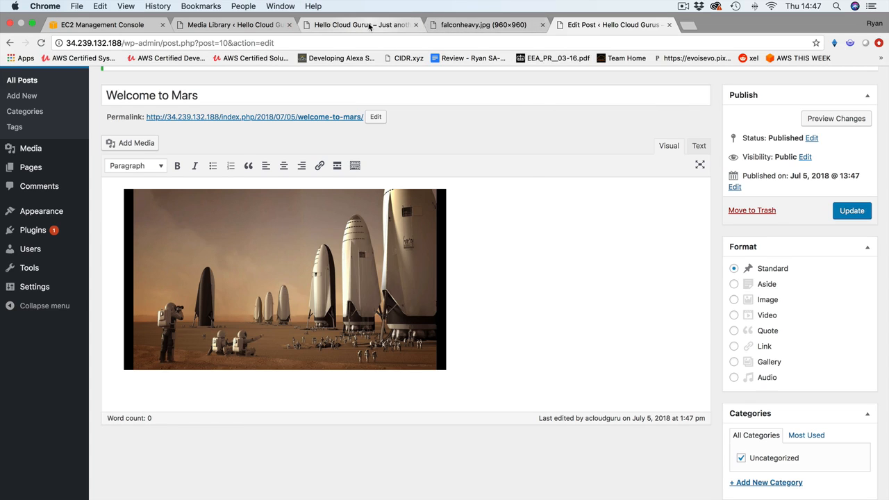
left_click(370, 26)
key("super+r")
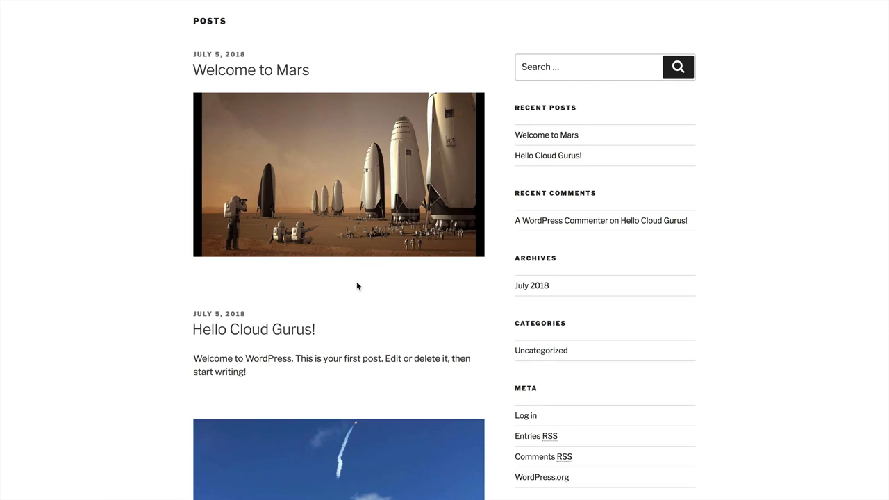
scroll(358, 286, "up", 3)
scroll(358, 286, "down", 1)
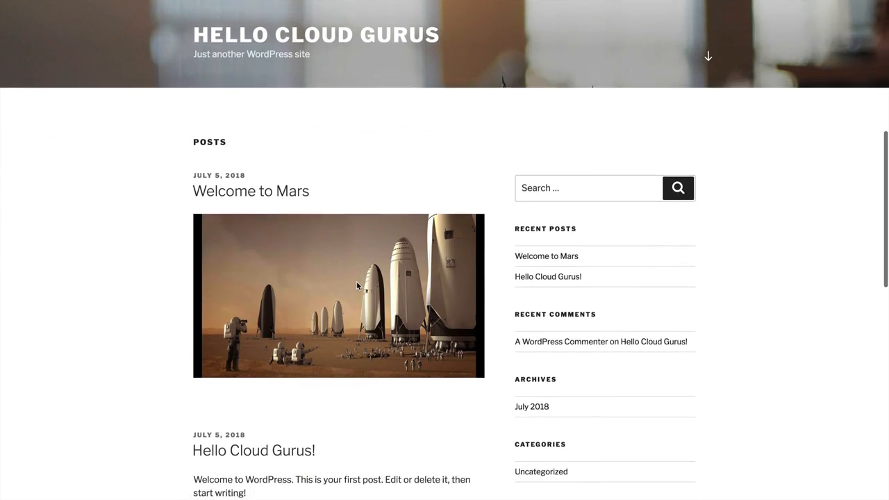
scroll(357, 286, "down", 1)
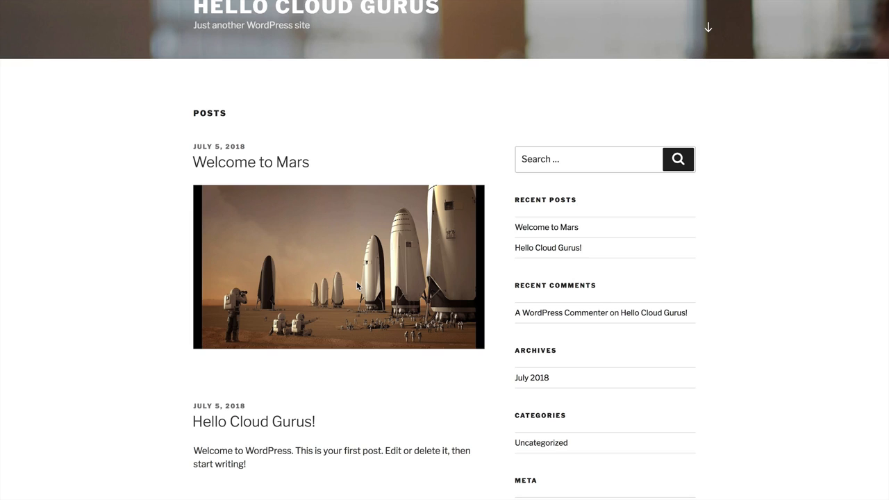
scroll(337, 238, "up", 2)
scroll(337, 238, "down", 1)
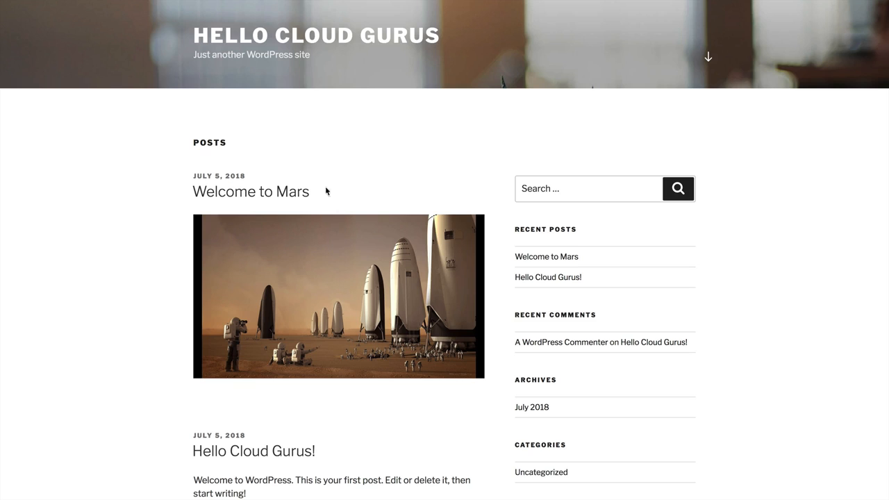
Terminate MyWPASGEC2Instance instances i-01dec2bbf67dba2bf and i-0ad8dfb5175c65c1f, then reload the instance list.
mouse_move(329, 4)
left_click(132, 25)
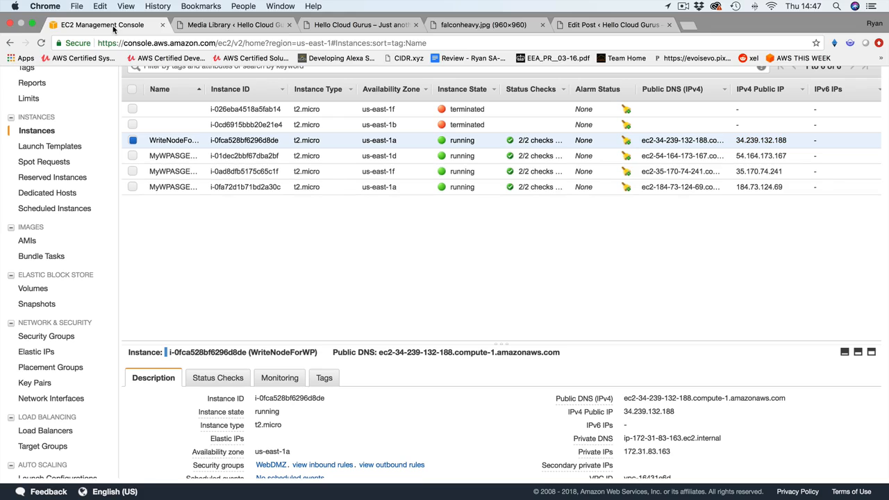
left_click(132, 156)
left_click(132, 171)
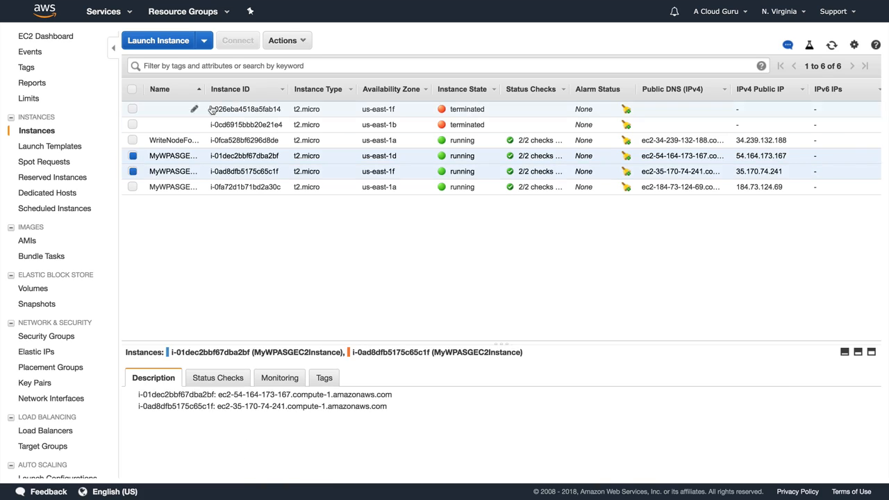
left_click(283, 42)
mouse_move(305, 104)
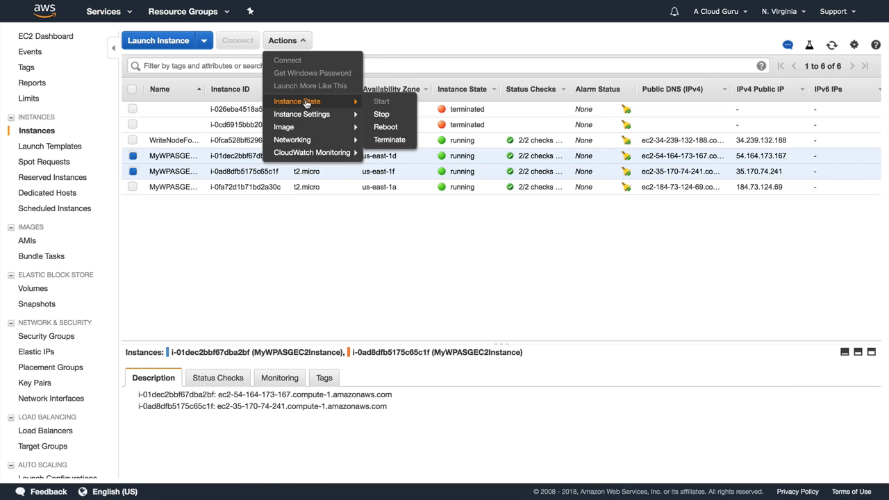
left_click(391, 139)
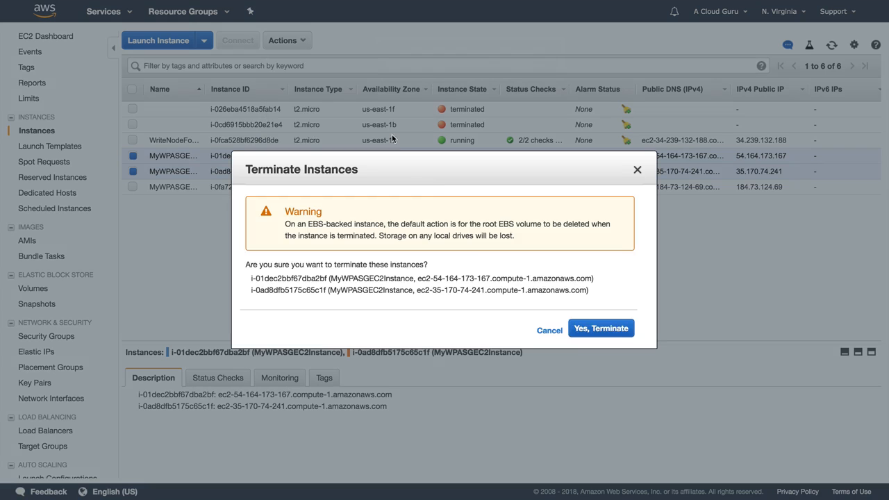
left_click(590, 327)
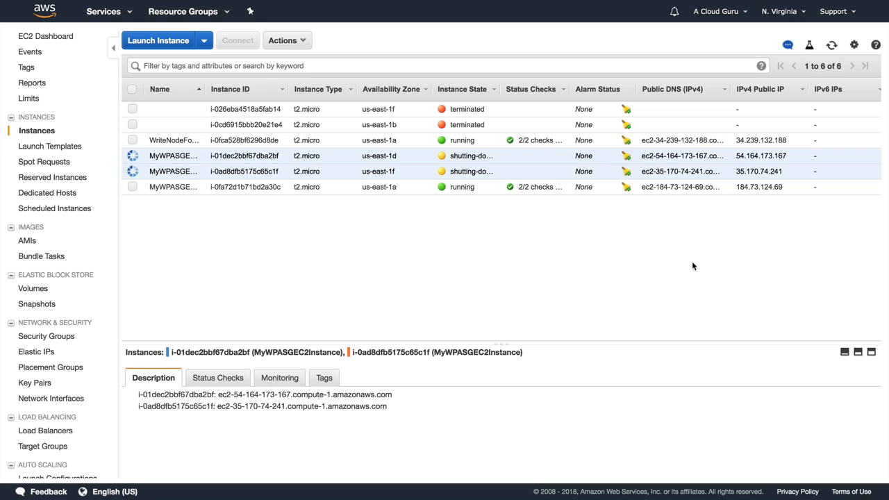
key("super+r")
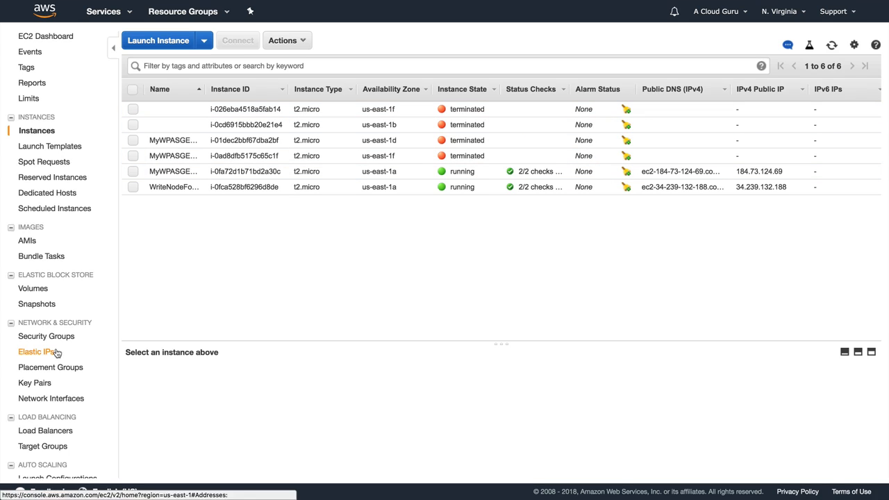
Check MyASGforWP activity history, then refresh Instances to see replacement i-012a5b97c40c2b398 initializing in us-east-1e.
scroll(56, 350, "down", 3)
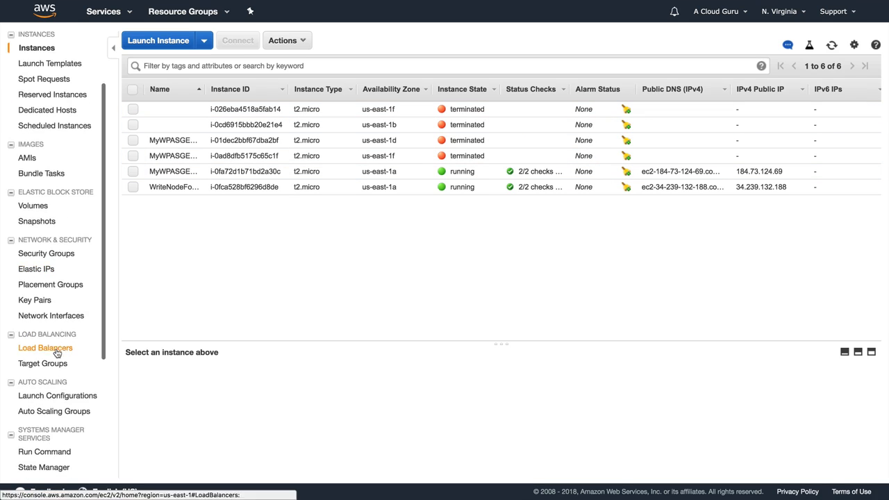
left_click(54, 412)
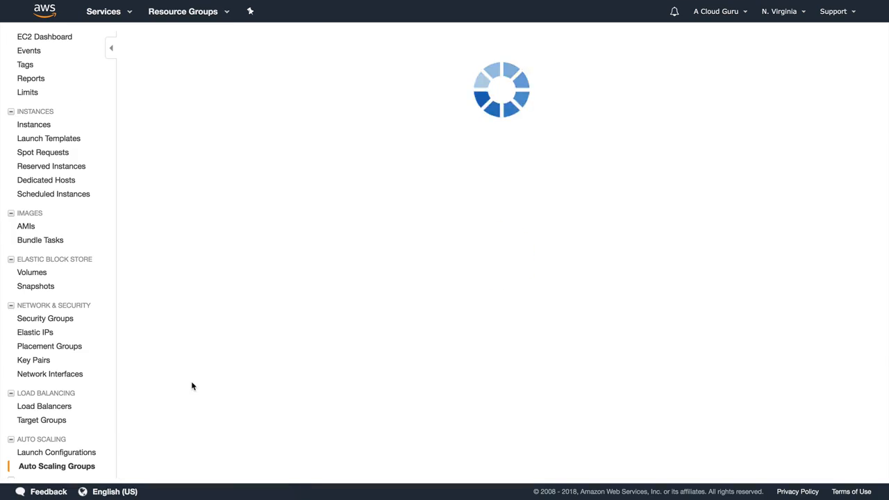
left_click(214, 188)
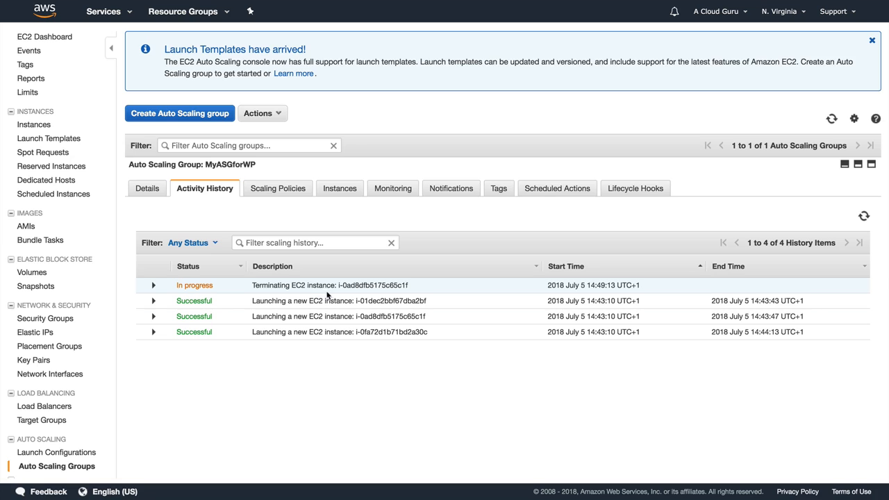
left_click(864, 216)
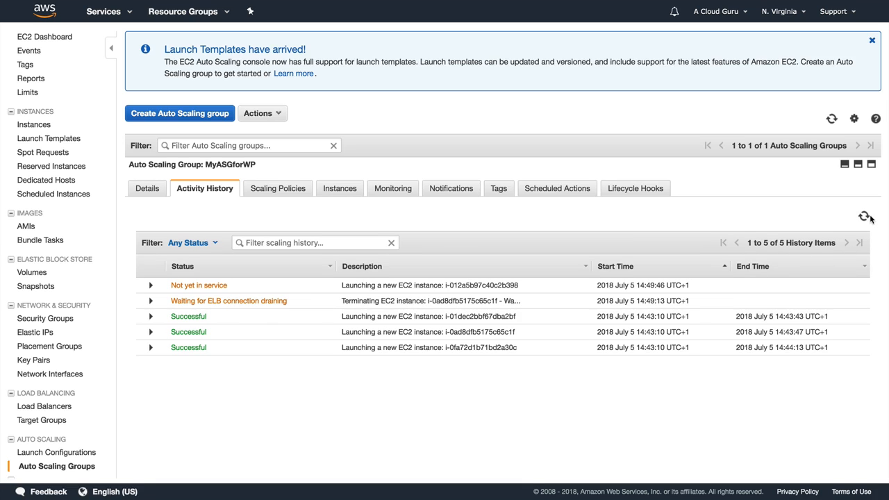
left_click(864, 217)
left_click(865, 218)
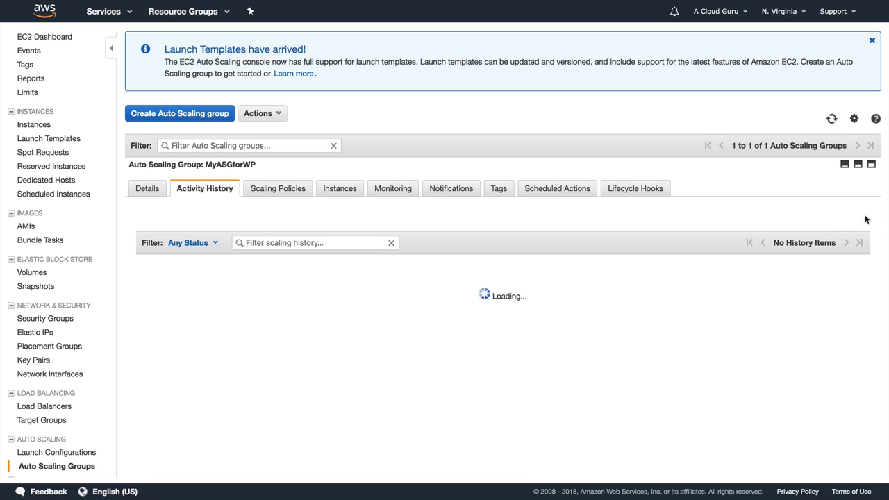
left_click(39, 128)
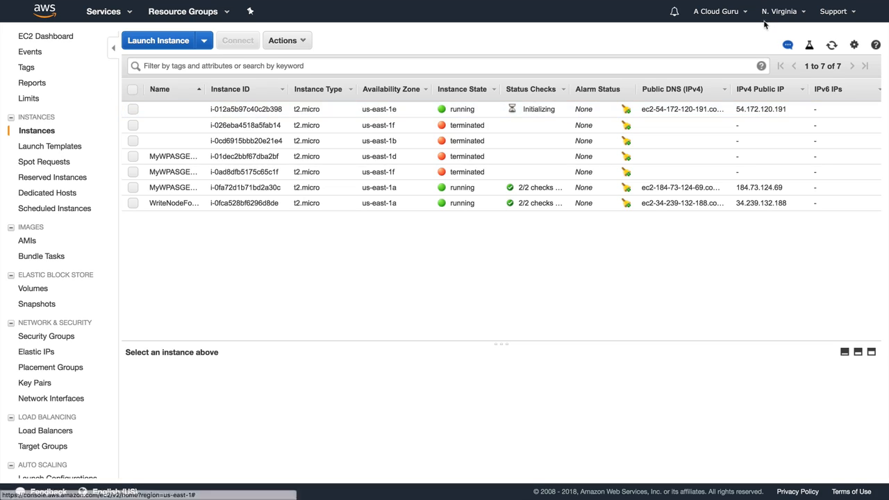
left_click(830, 47)
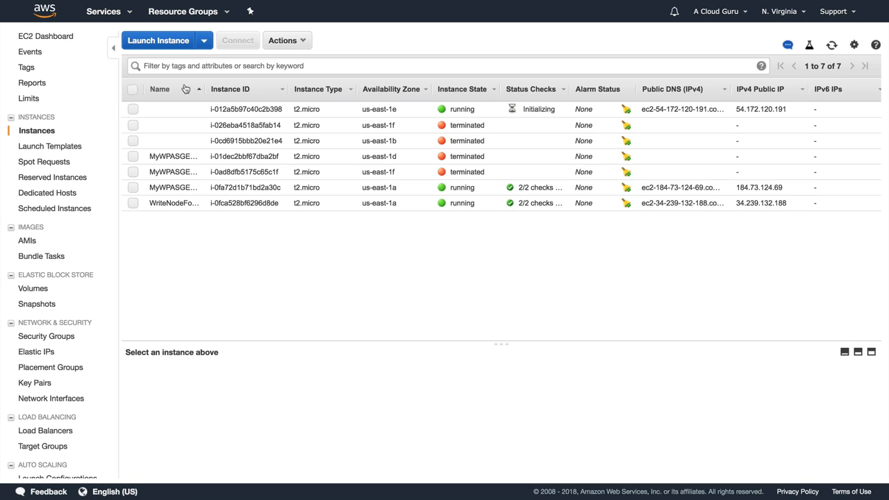
Go to RDS DB Instances, select the acloudguru MySQL database and view its instance actions without rebooting.
left_click(109, 14)
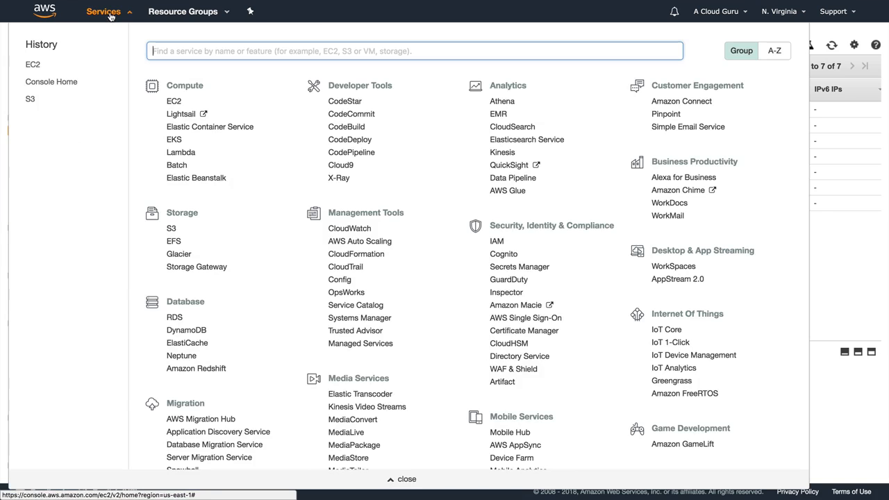
left_click(175, 318)
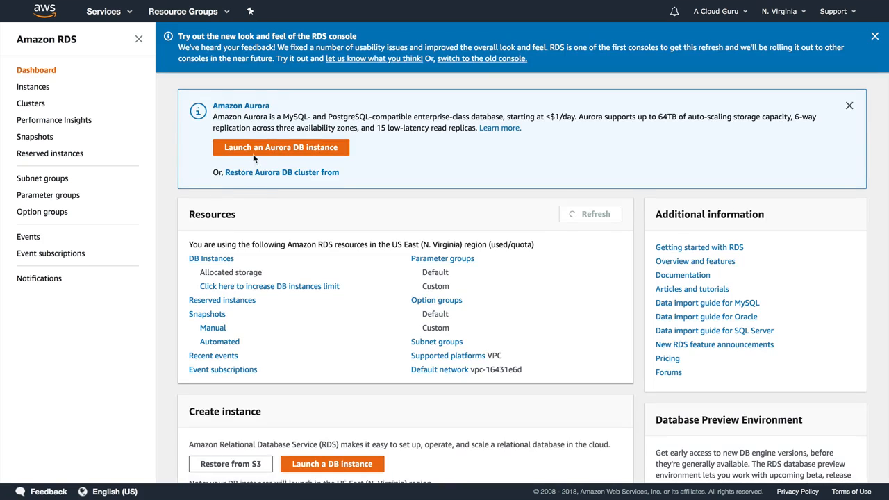
left_click(229, 260)
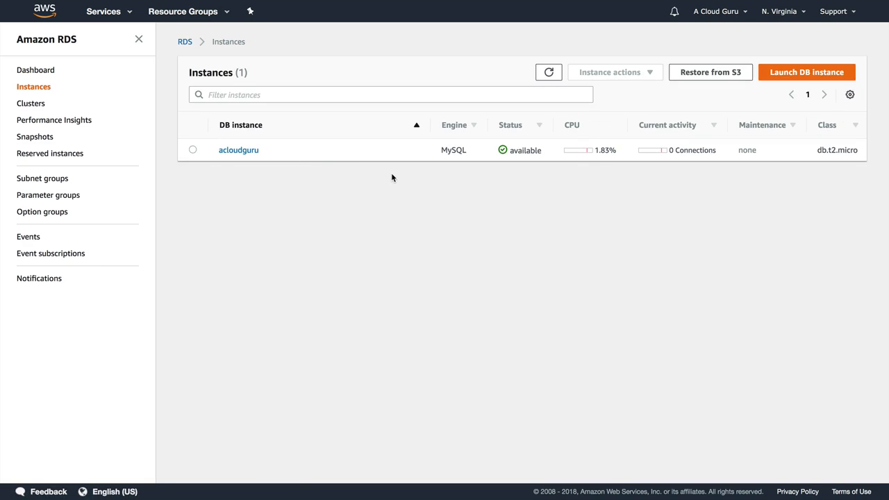
left_click(194, 150)
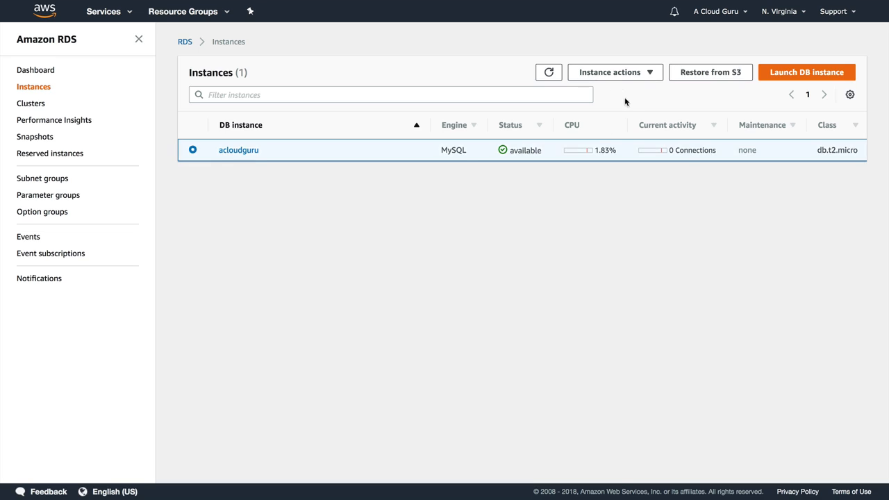
left_click(618, 72)
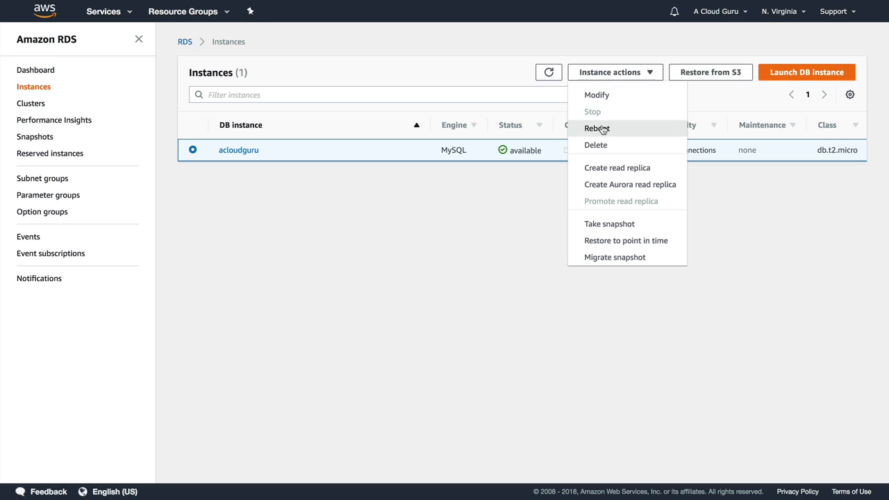
left_click(439, 227)
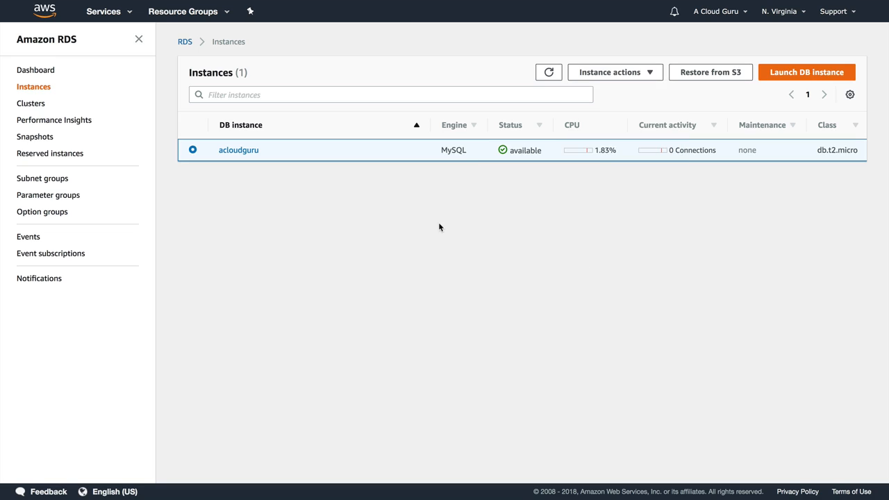